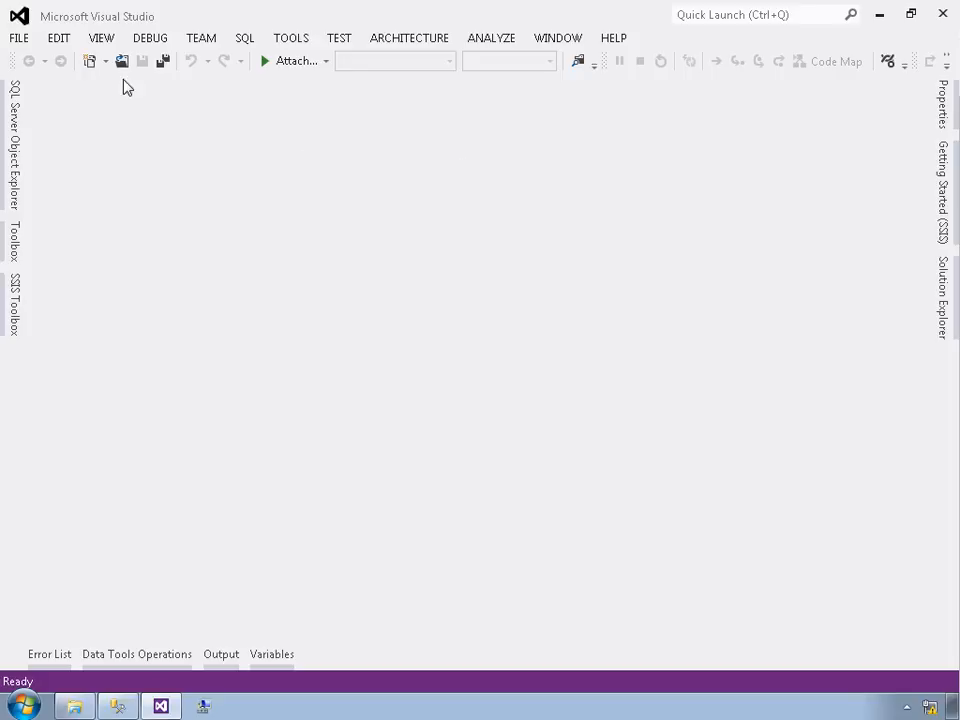
Step: Create a new Integration Services project named Lookups
click(18, 40)
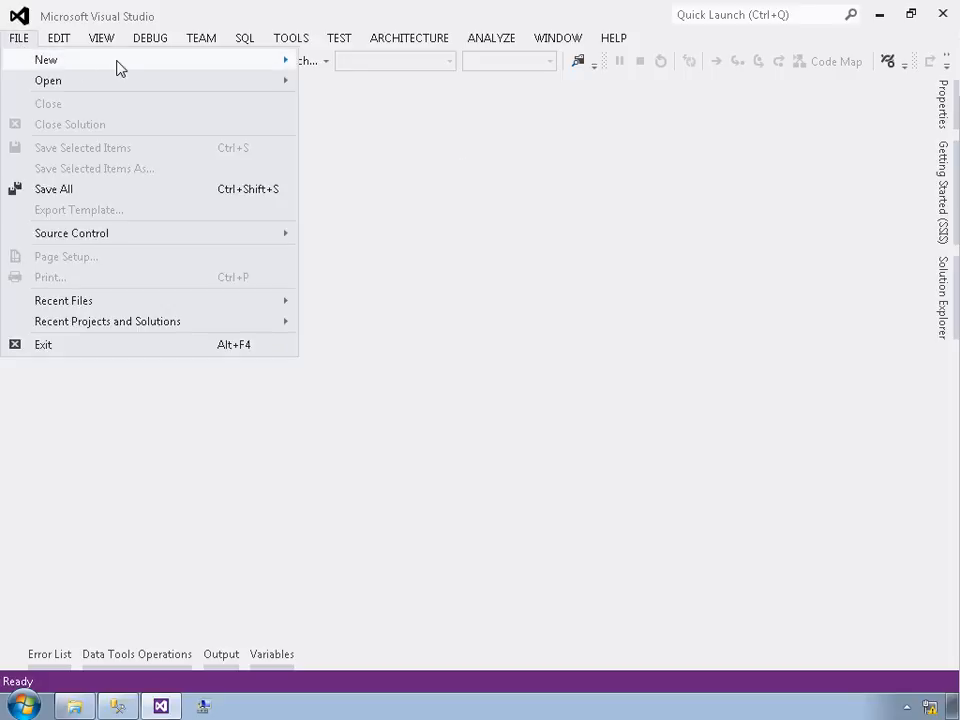
mouse_move(190, 63)
click(320, 64)
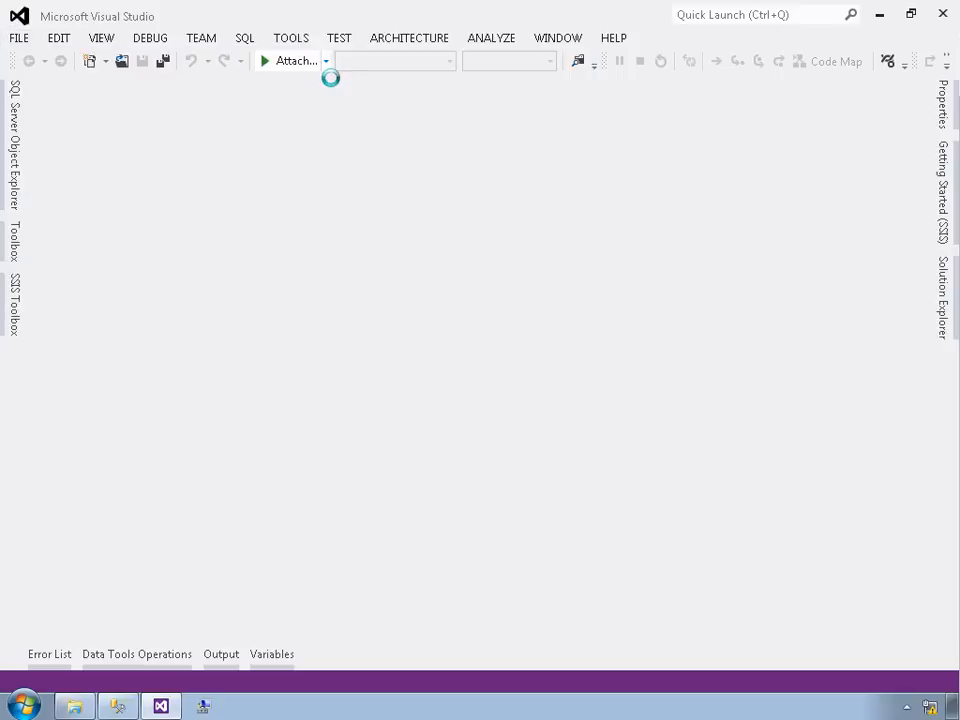
drag(411, 505, 203, 517)
text(Lookups)
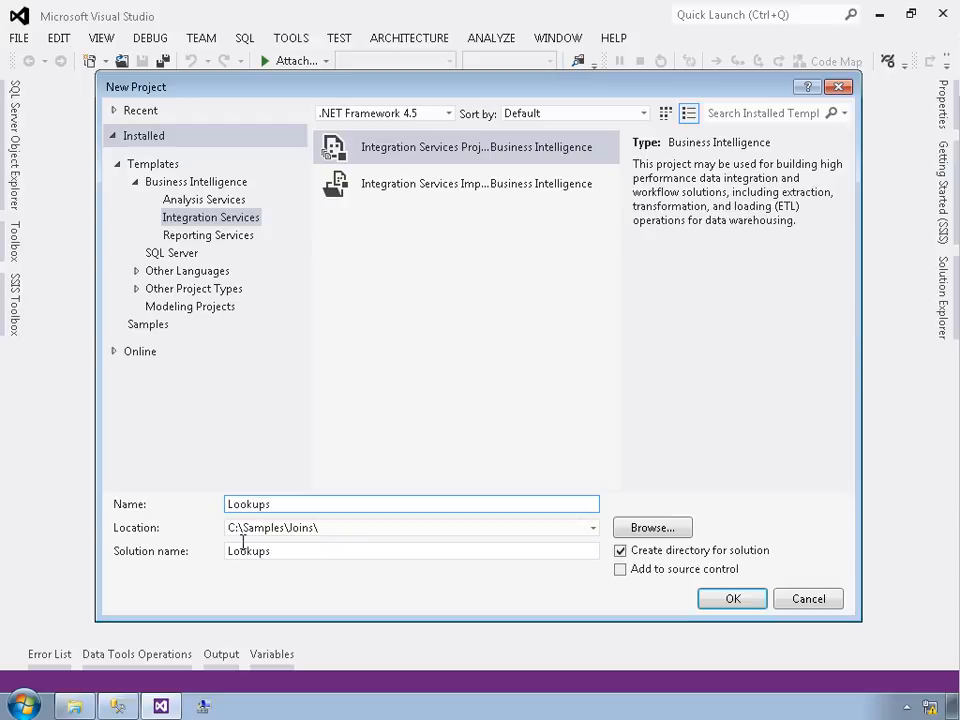
click(748, 601)
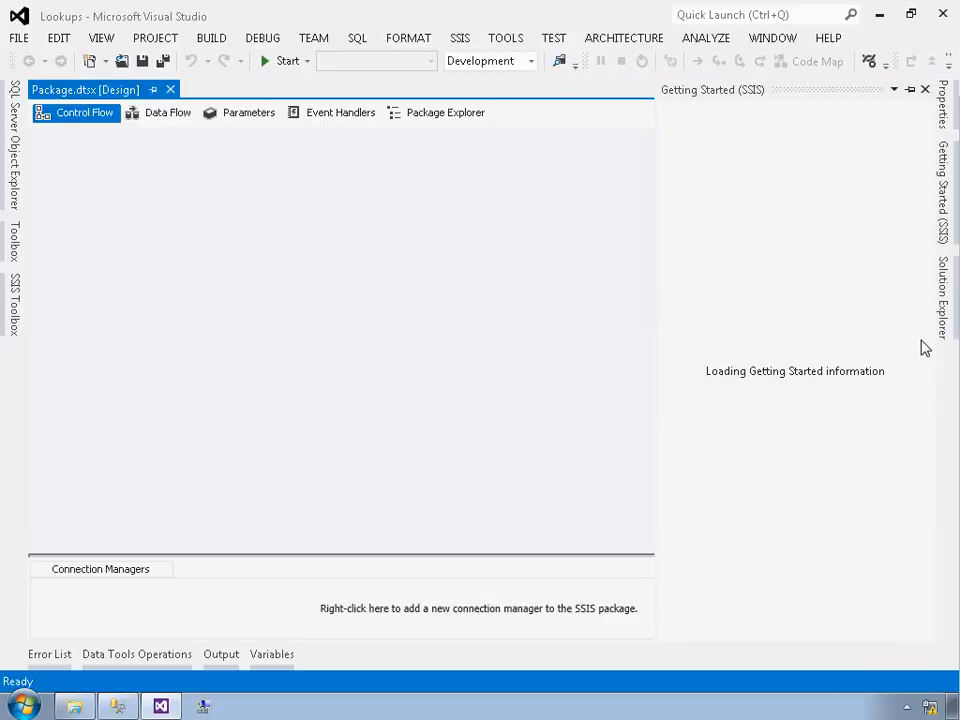
Step: Rename the project's package to Lookups.dtsx
click(943, 312)
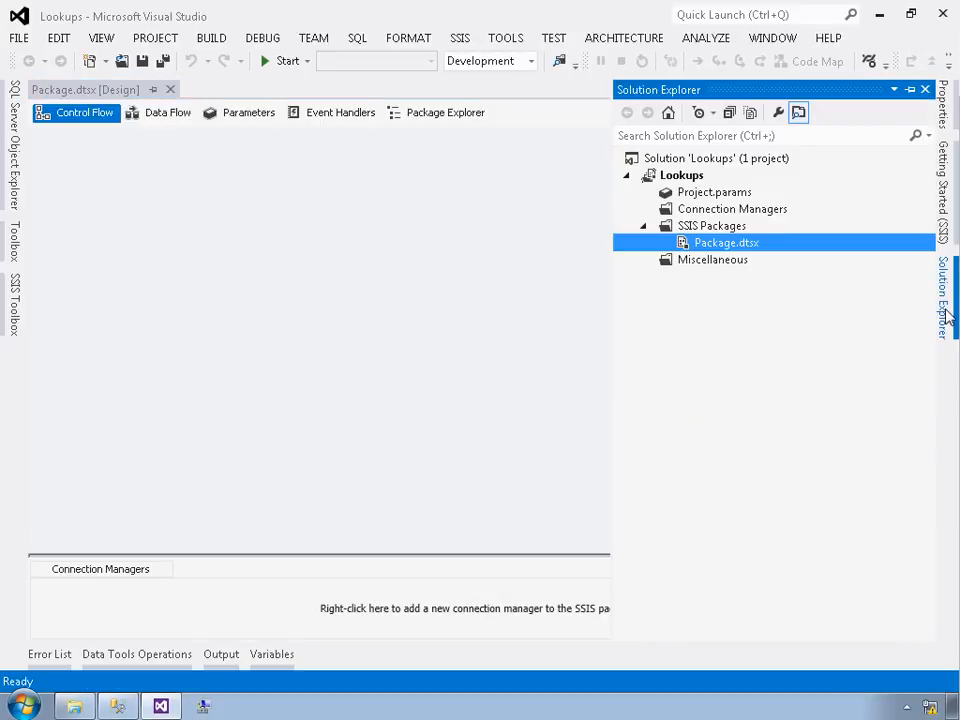
click(708, 246)
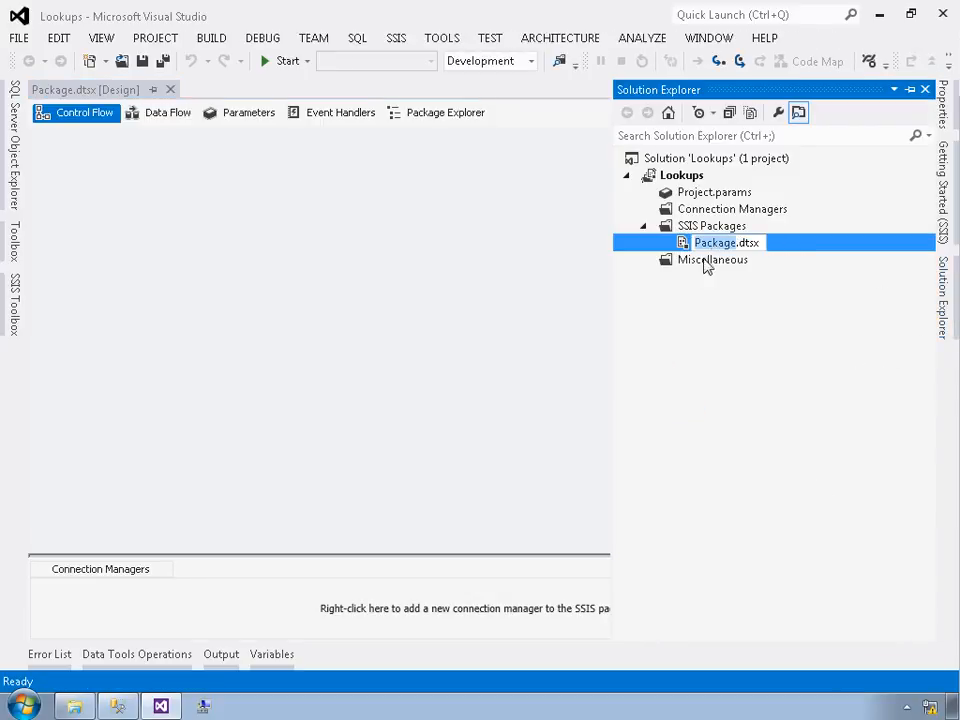
text(Loo)
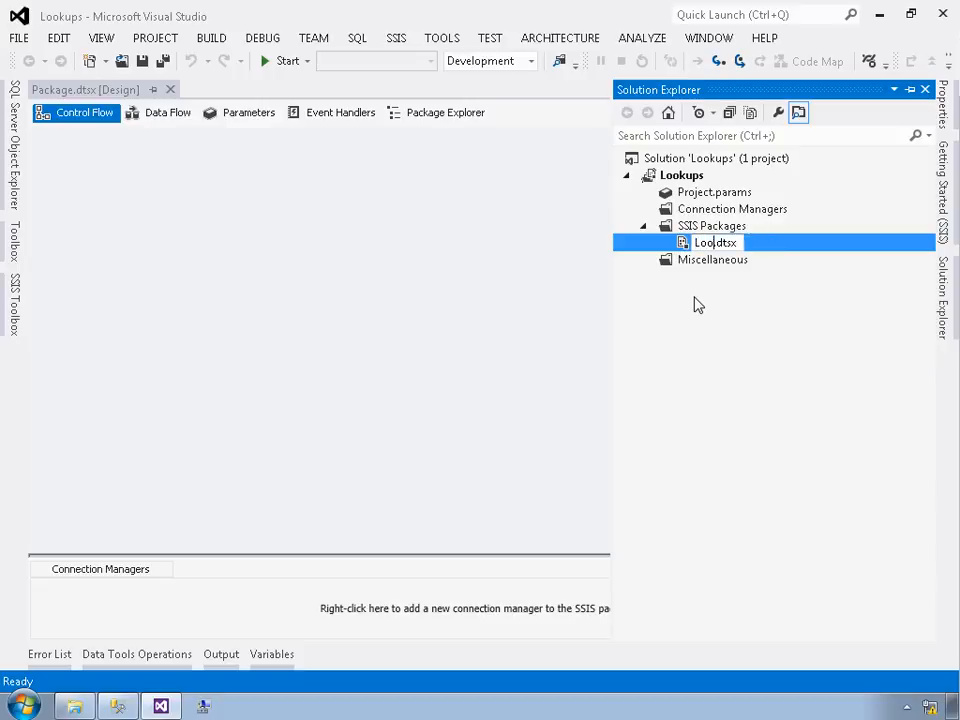
text(kups)
key(Return)
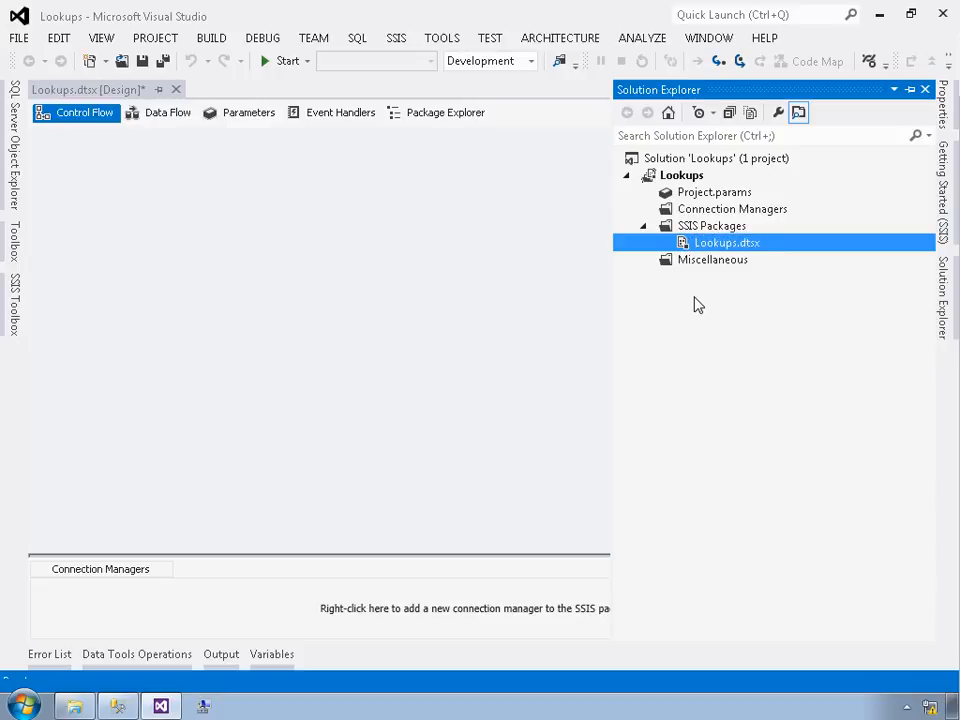
Step: Add a Data Flow Task to the package's control flow
click(520, 309)
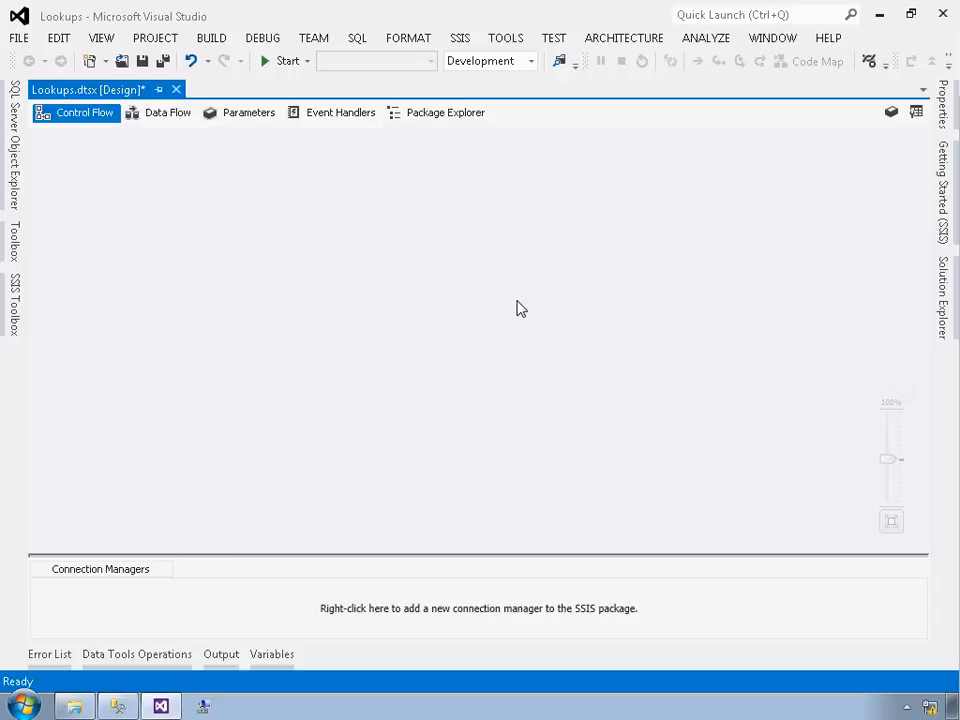
click(15, 305)
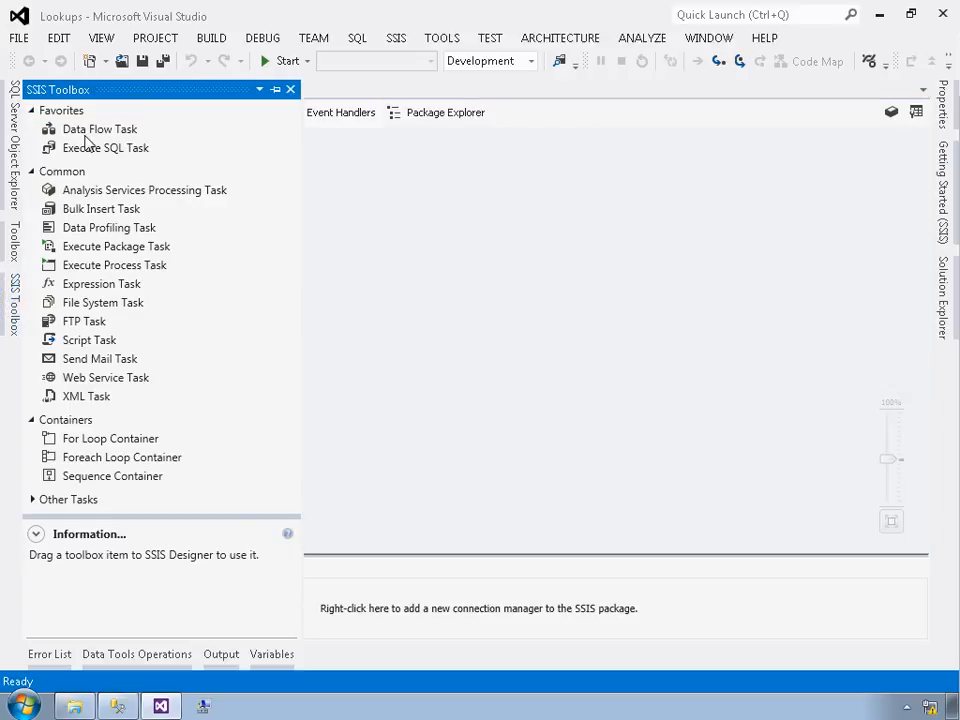
click(86, 133)
double_click(86, 136)
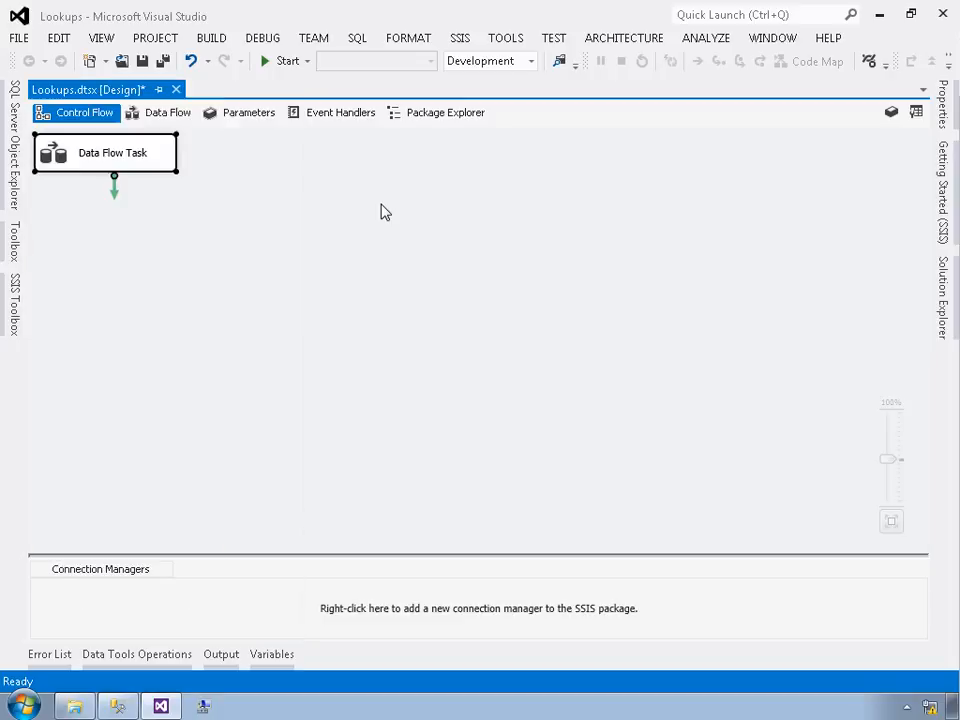
Step: In the data flow, add an OLE DB connection manager for (local).AdventureWorks2012
click(170, 117)
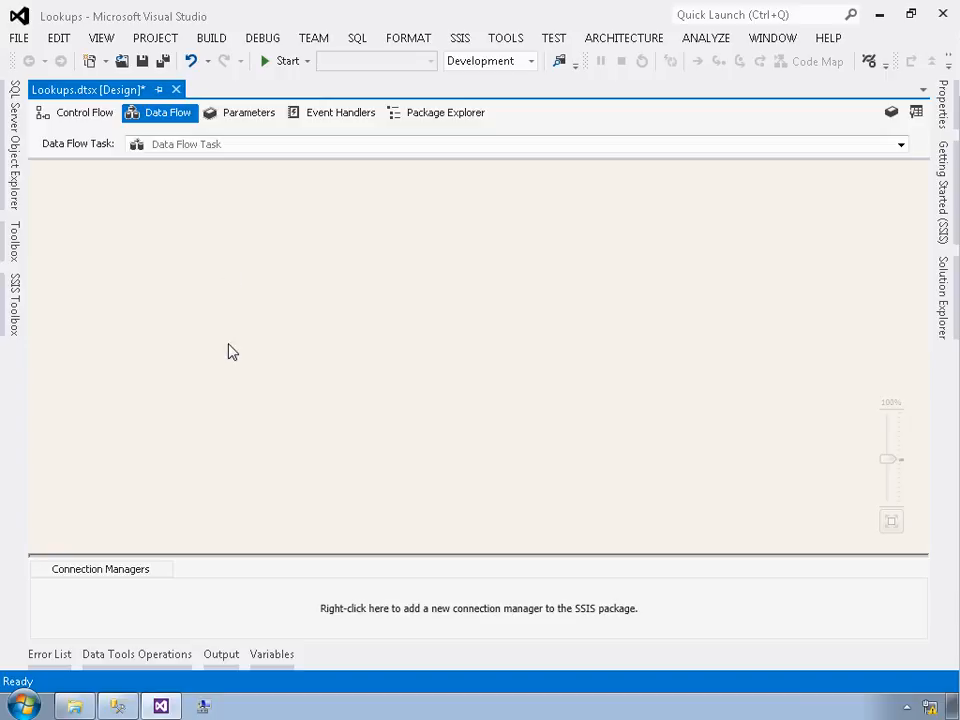
right_click(171, 601)
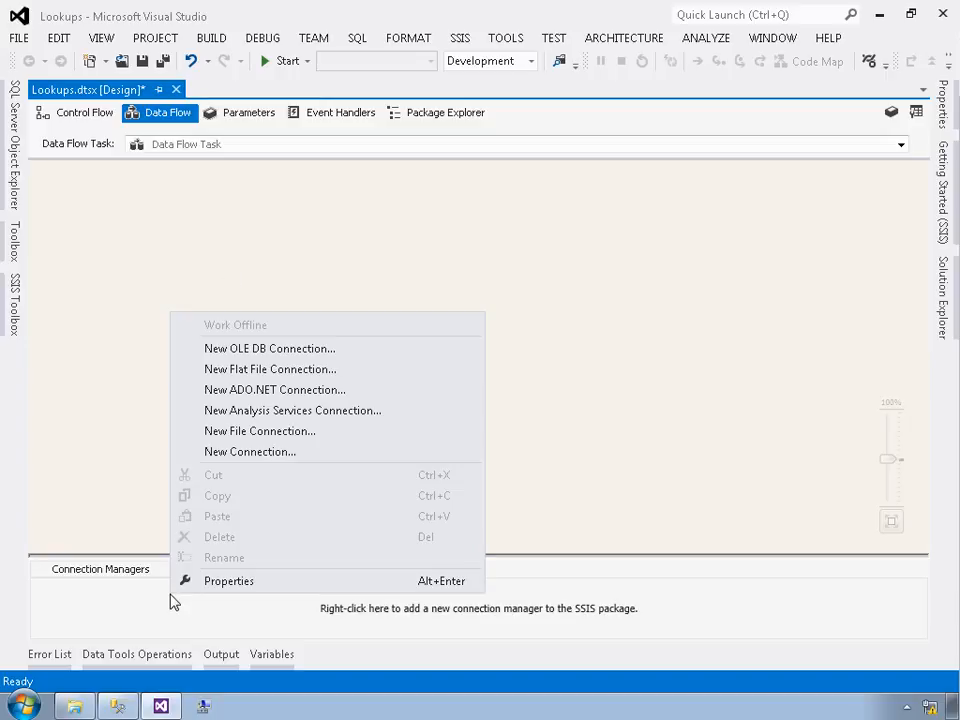
click(255, 350)
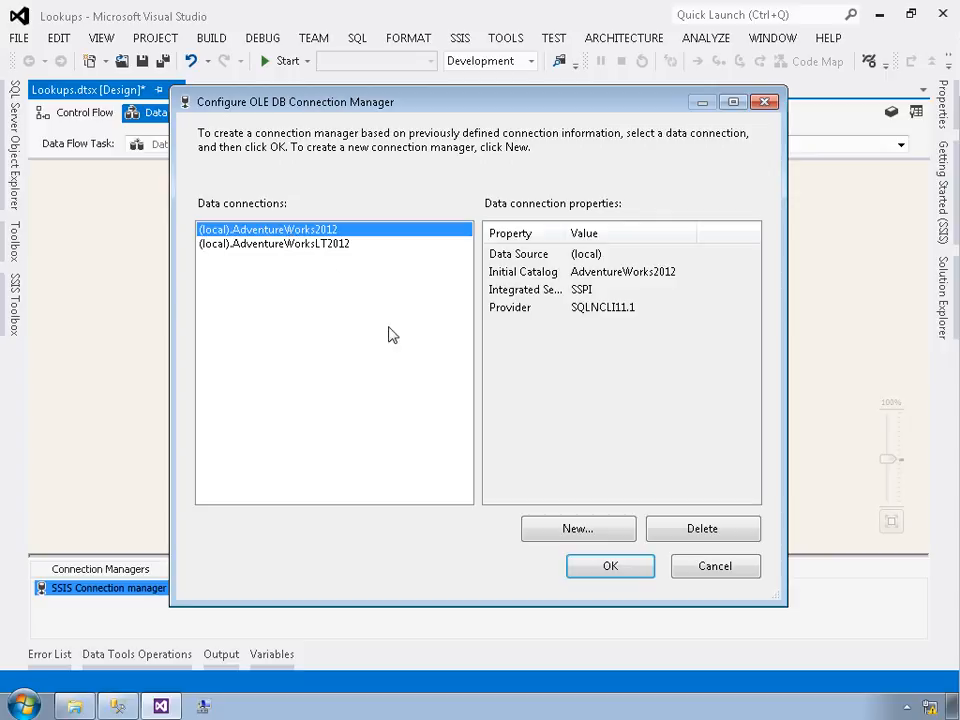
click(596, 570)
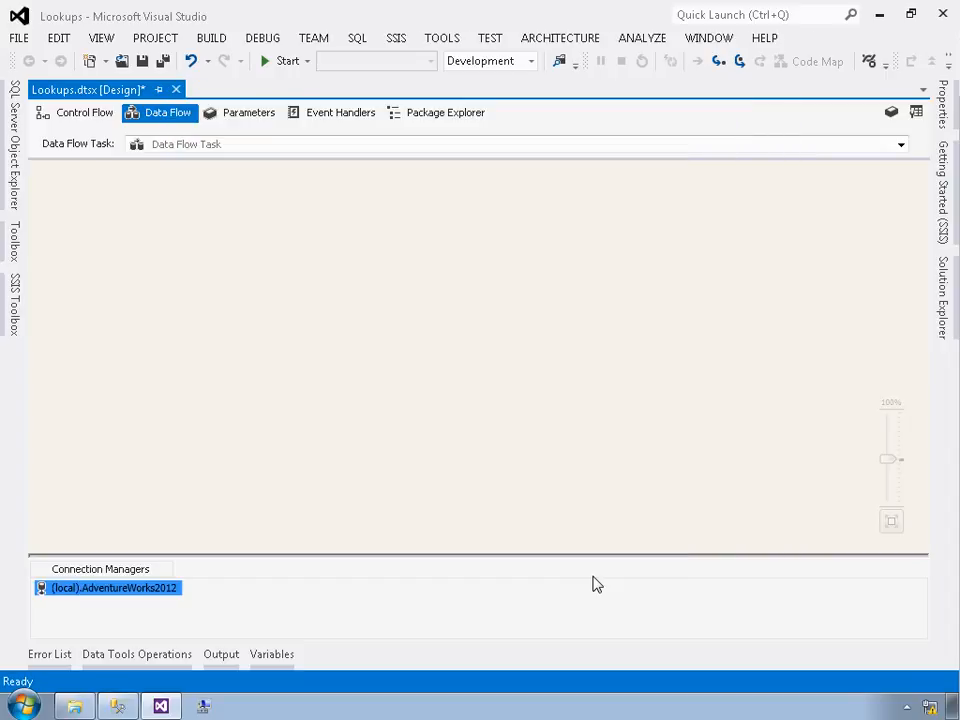
Step: Add an OLE DB Source to the data flow and name it Product Data Source
click(15, 300)
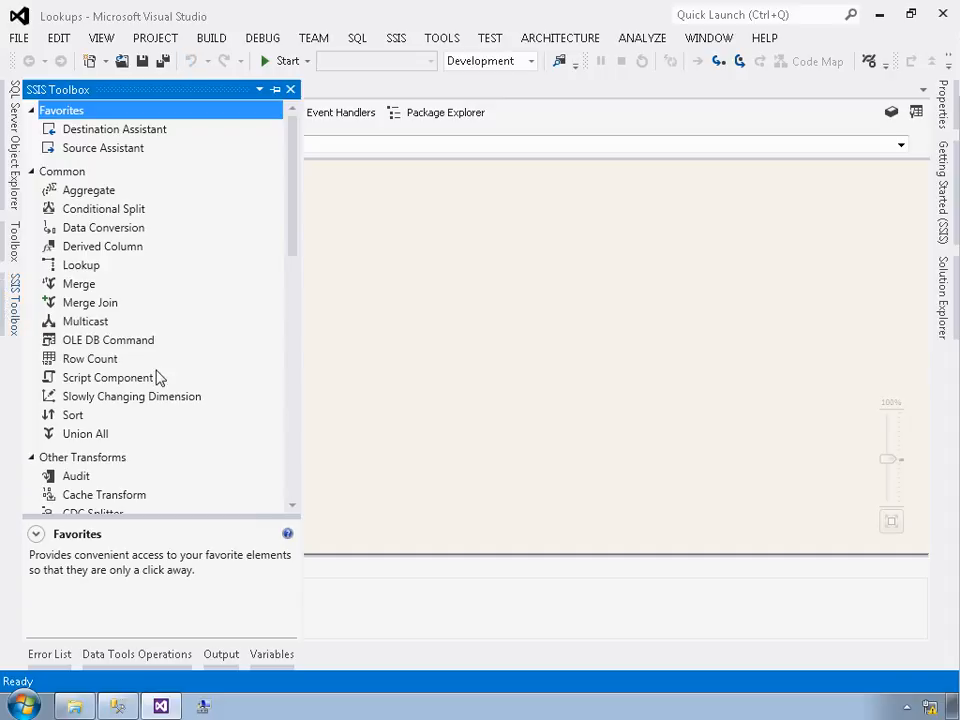
click(290, 463)
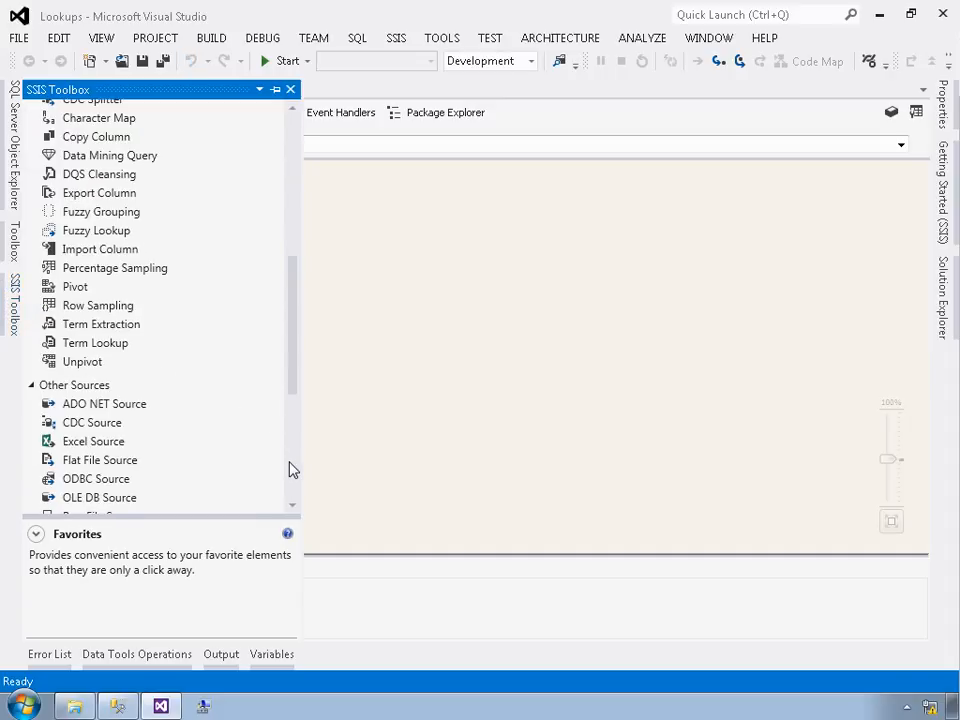
click(92, 500)
drag(92, 500, 405, 369)
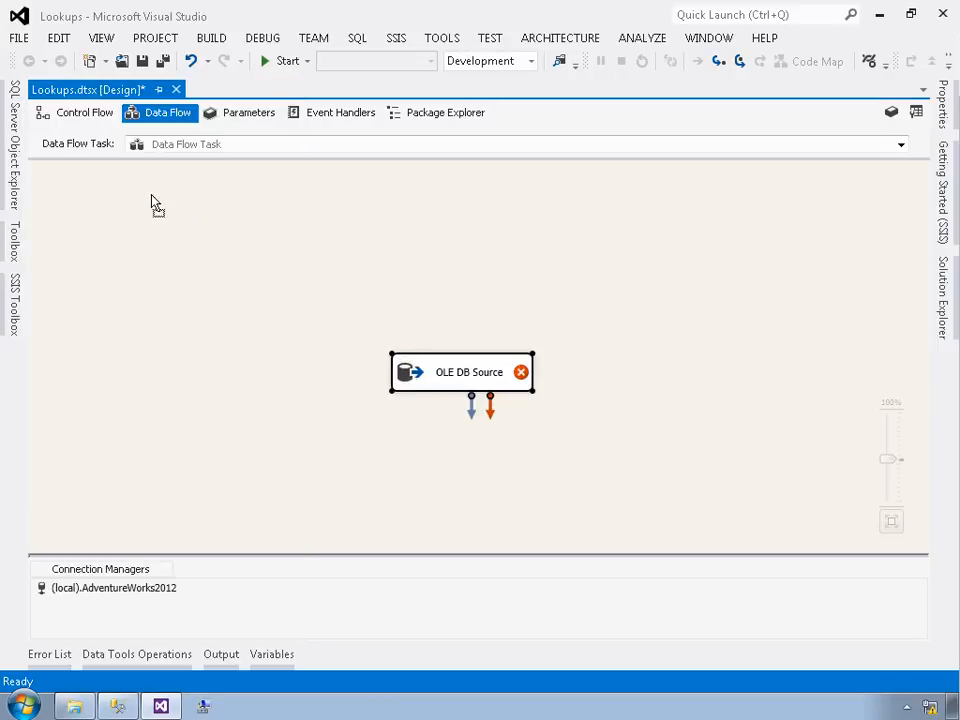
click(93, 186)
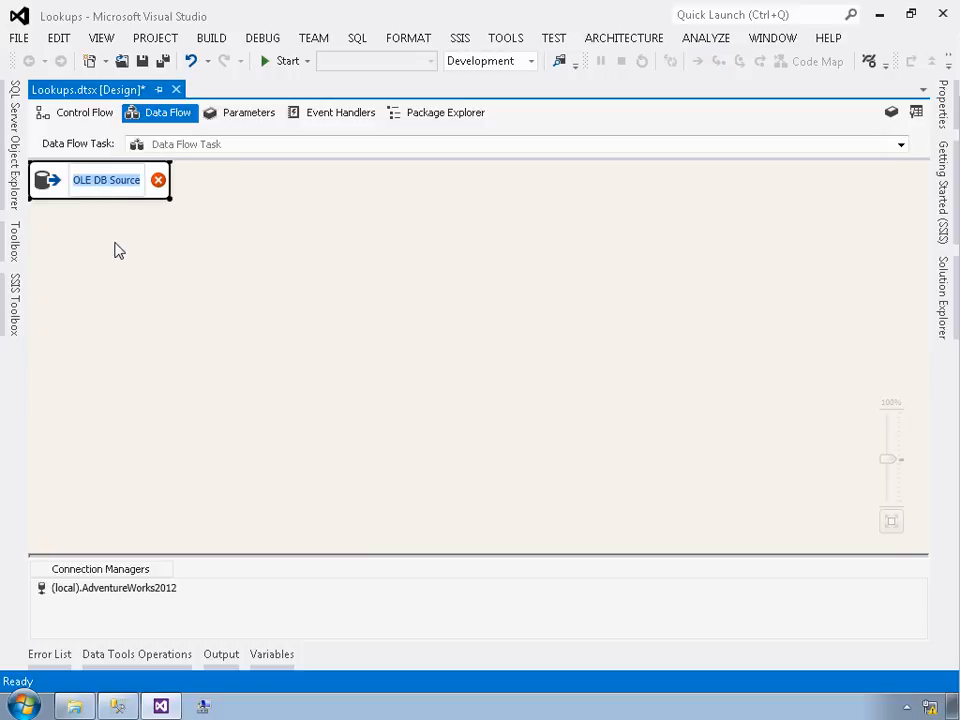
text(Pro)
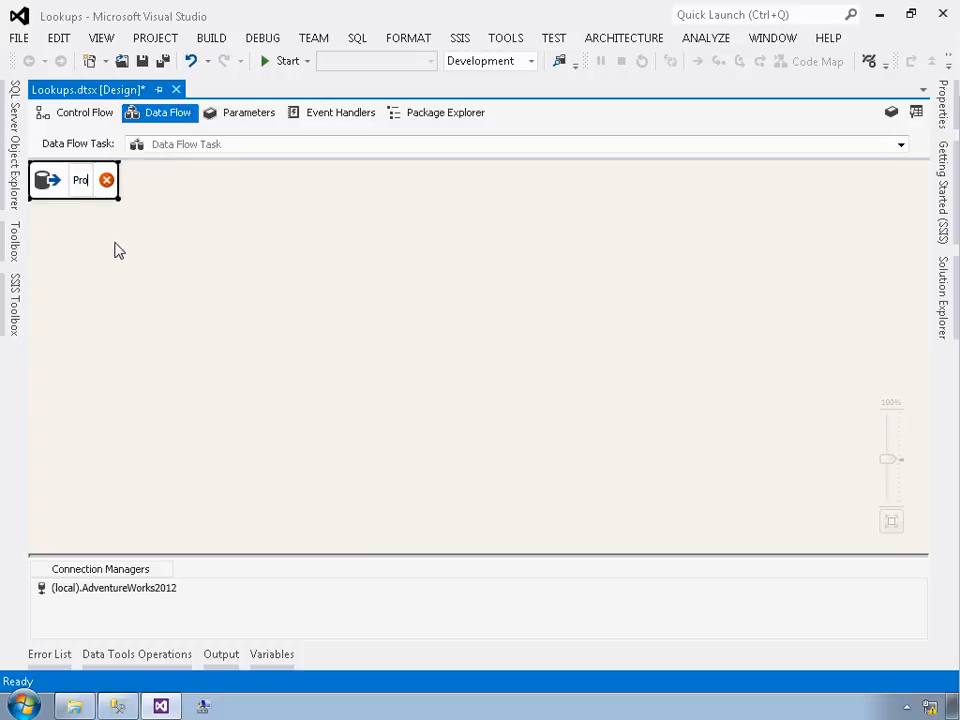
text(duct Data Source)
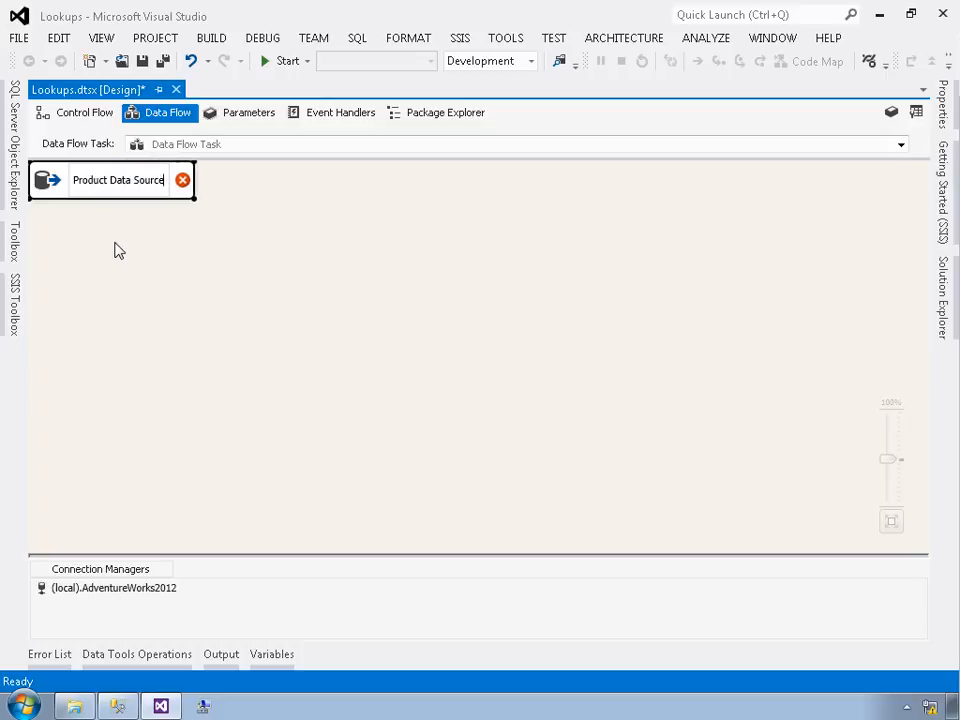
key(Return)
Step: Open the source's editor and set its data access mode to SQL command
double_click(118, 186)
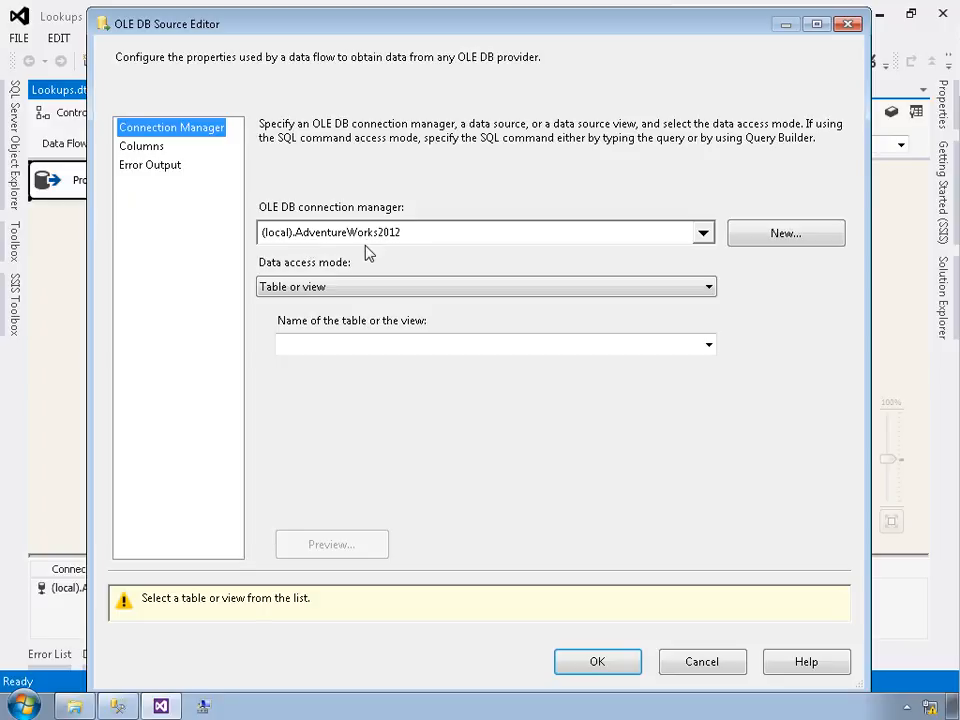
click(320, 288)
click(313, 333)
click(330, 368)
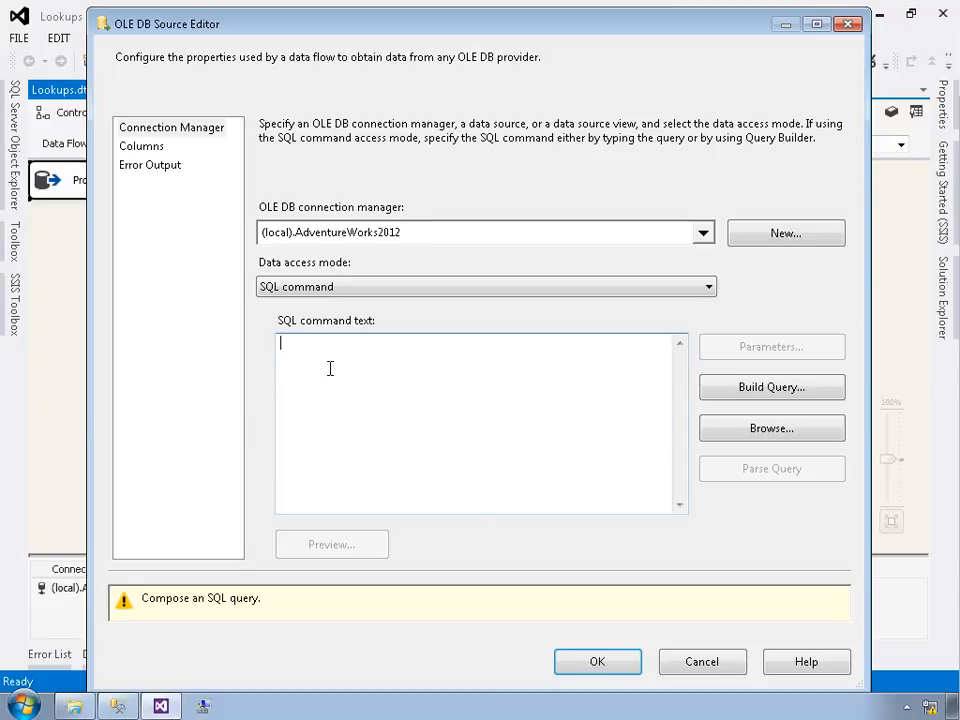
Step: Copy the Product table query from SQL Server Management Studio and paste it as the source's SQL command, ending it with a semicolon
key(alt+Tab)
key(alt+Tab)
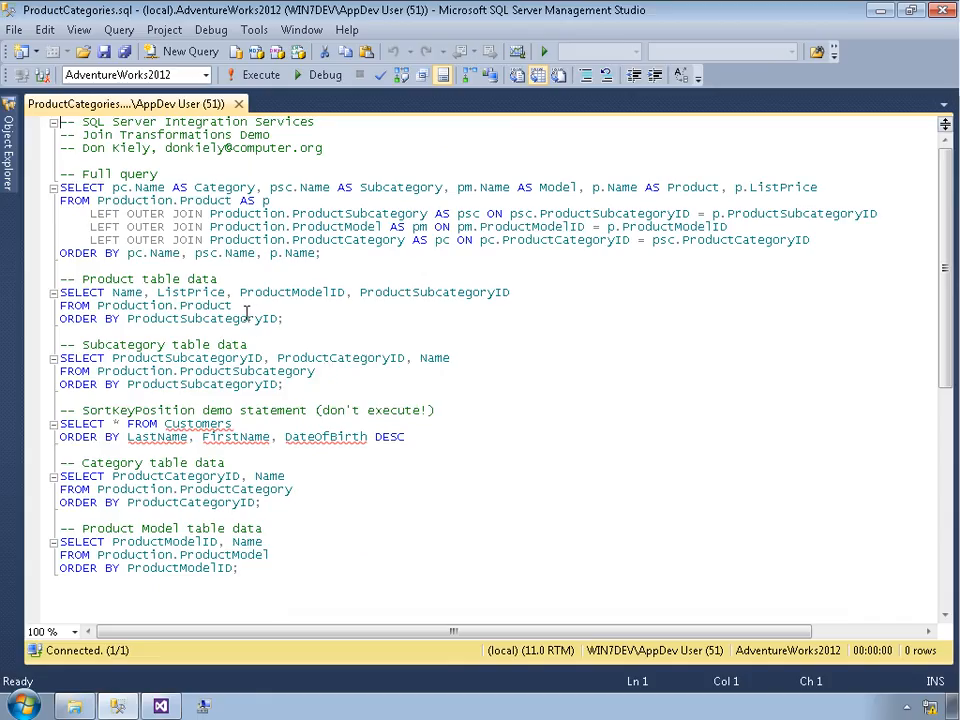
drag(246, 310, 62, 302)
key(ctrl+c)
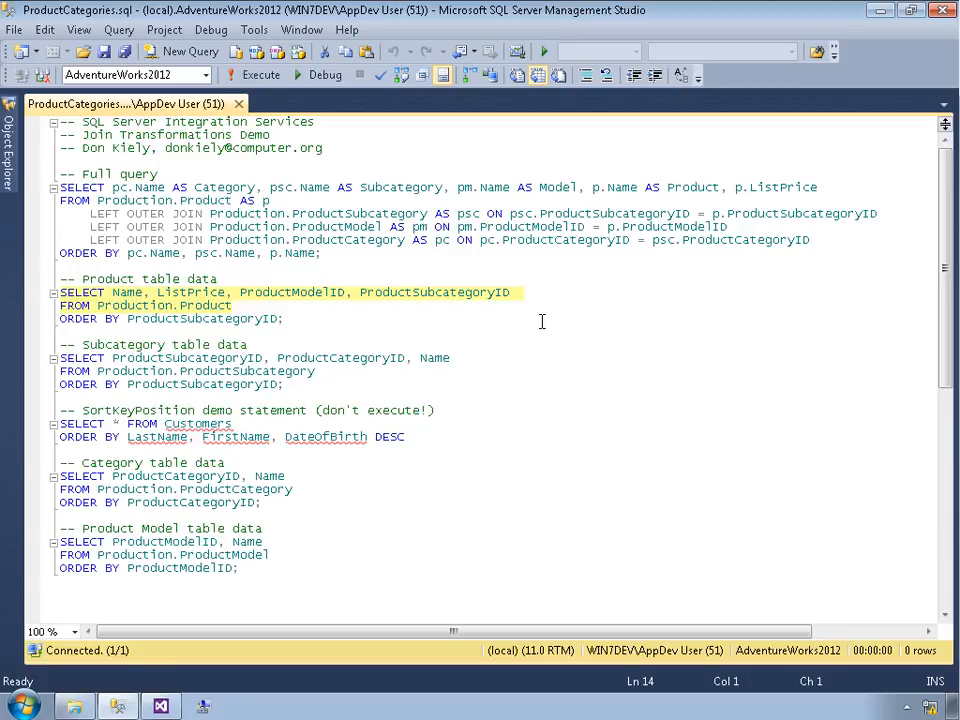
key(alt+Tab)
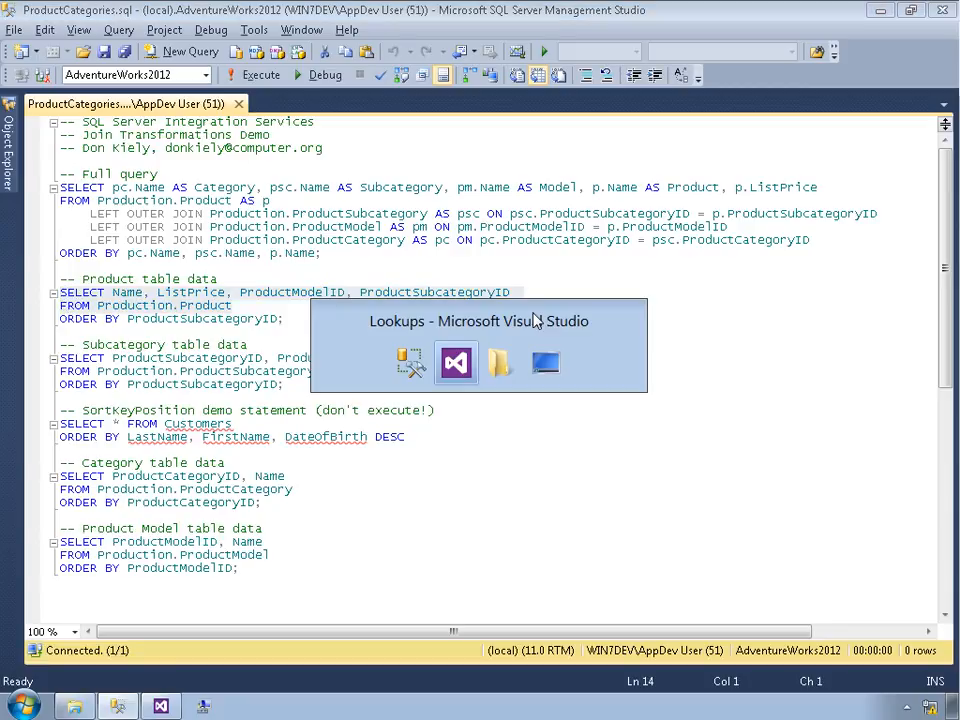
key(ctrl+v)
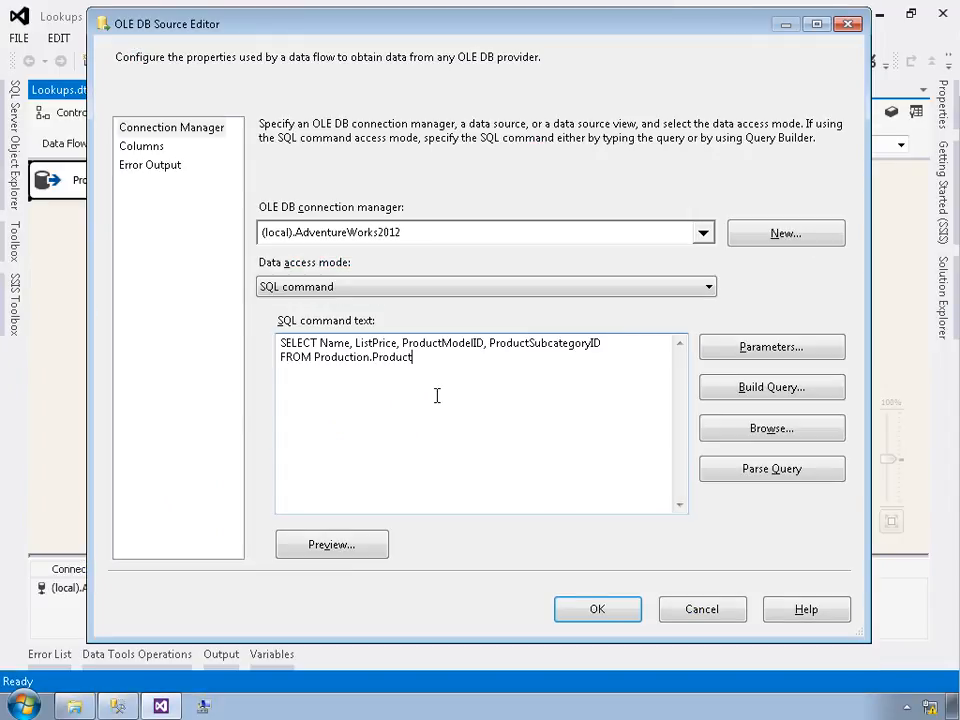
text(;)
Step: Preview the query results, then apply the source editor settings
click(314, 550)
drag(692, 189, 675, 486)
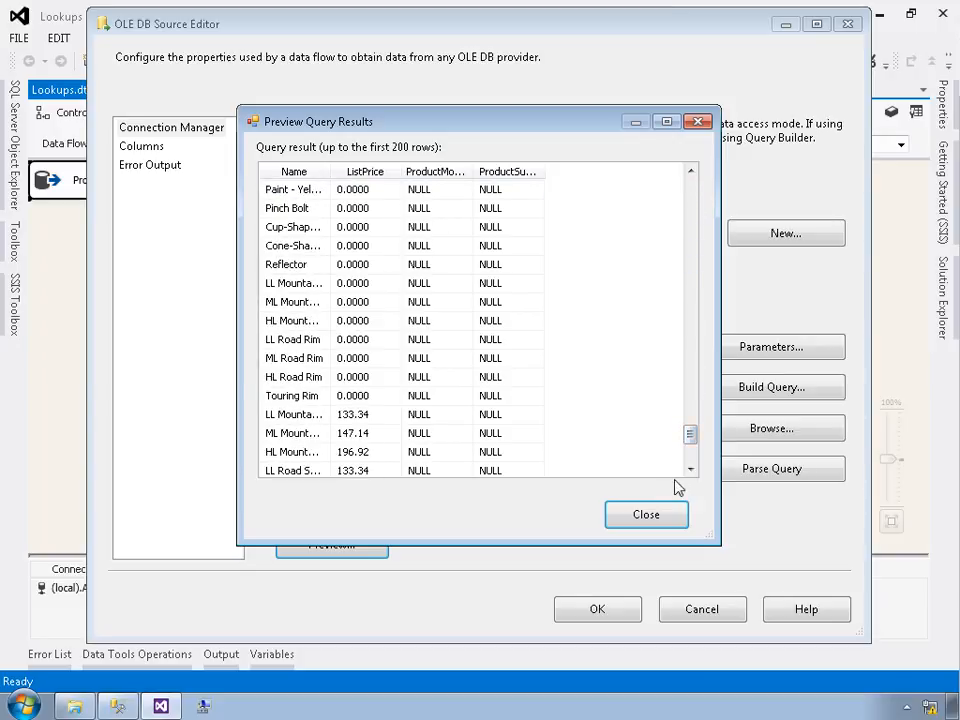
click(666, 514)
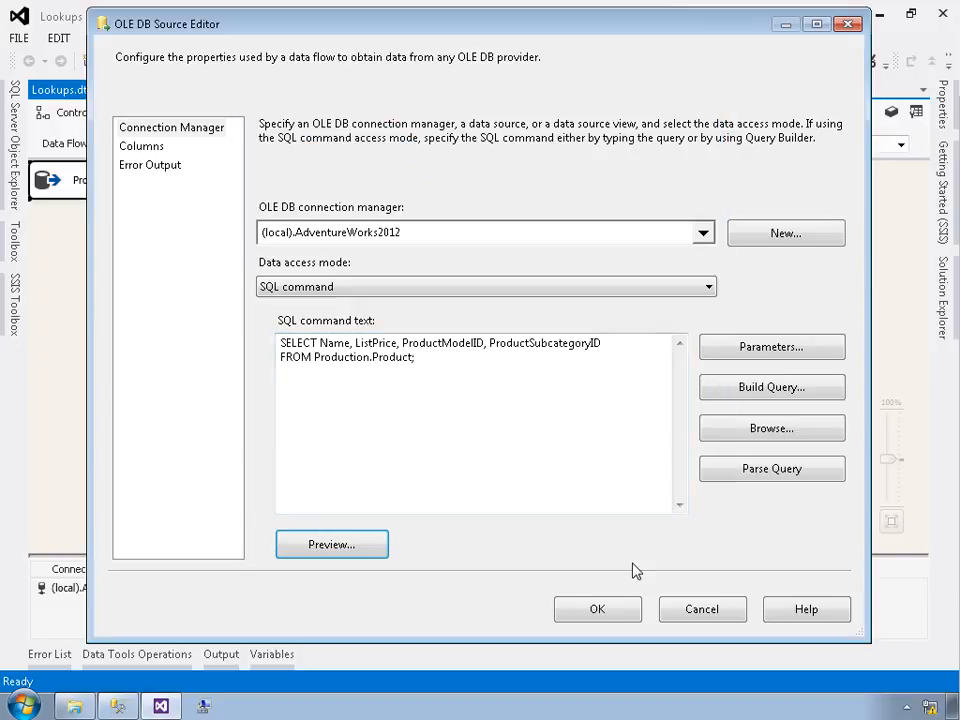
click(619, 610)
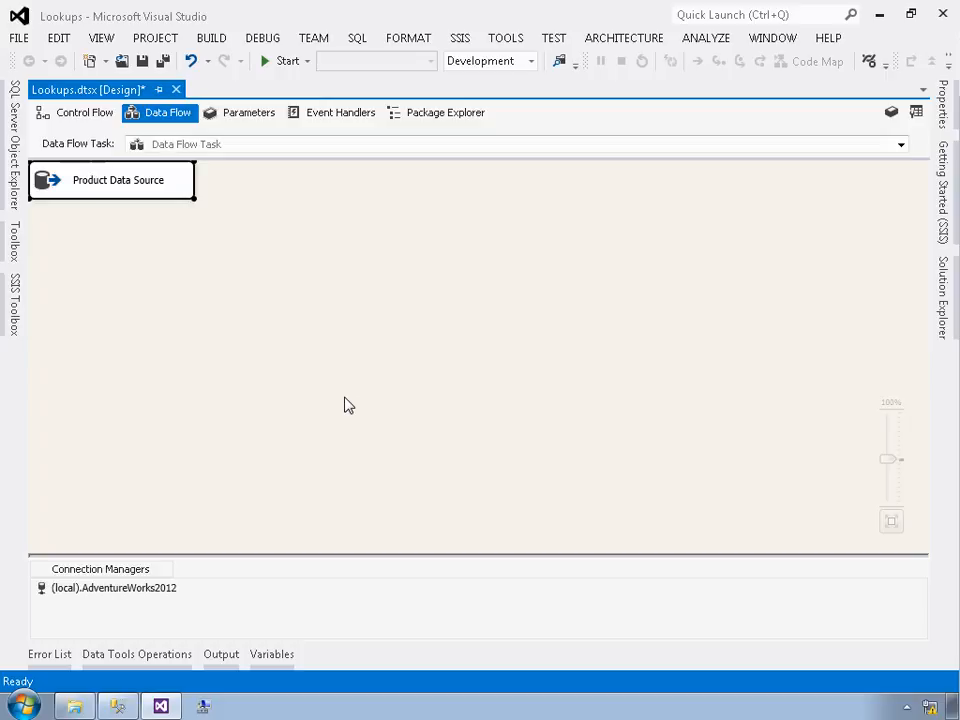
Step: Add a Lookup transformation to the data flow below the source
click(18, 305)
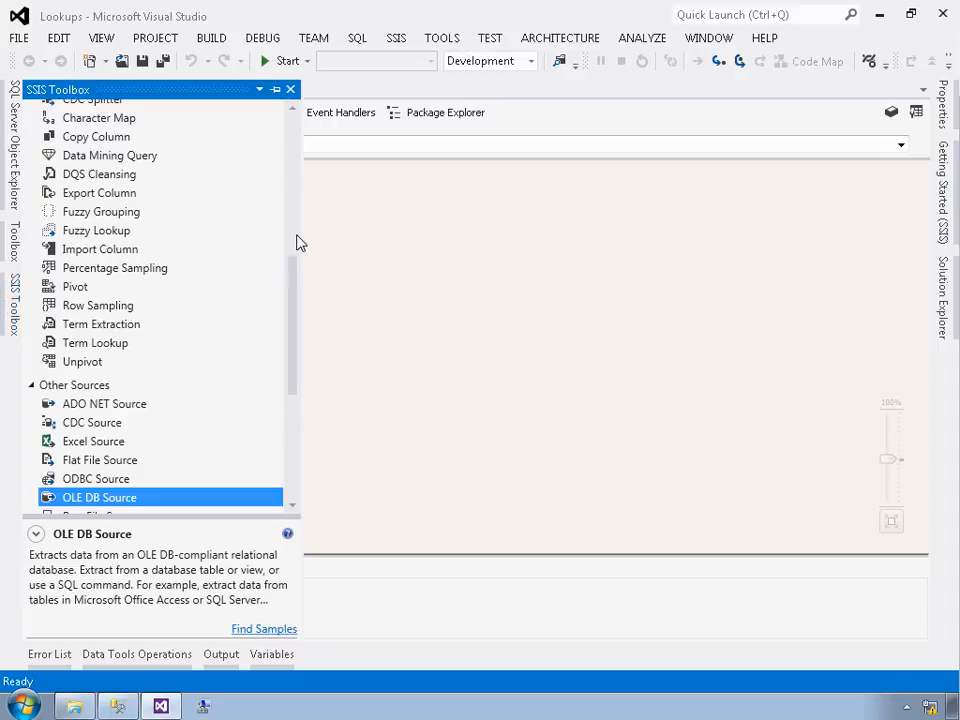
scroll(237, 270, up, 7)
mouse_move(93, 268)
mouse_down()
mouse_move(326, 291)
mouse_move(410, 282)
mouse_move(414, 298)
mouse_move(296, 321)
mouse_move(88, 270)
mouse_up()
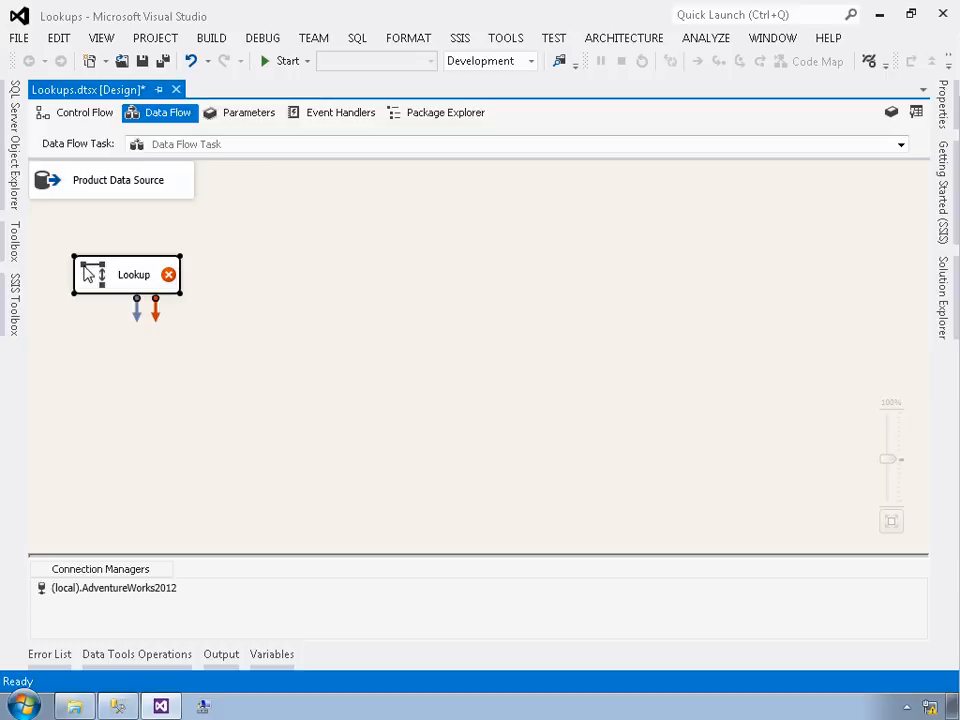
click(81, 186)
click(105, 186)
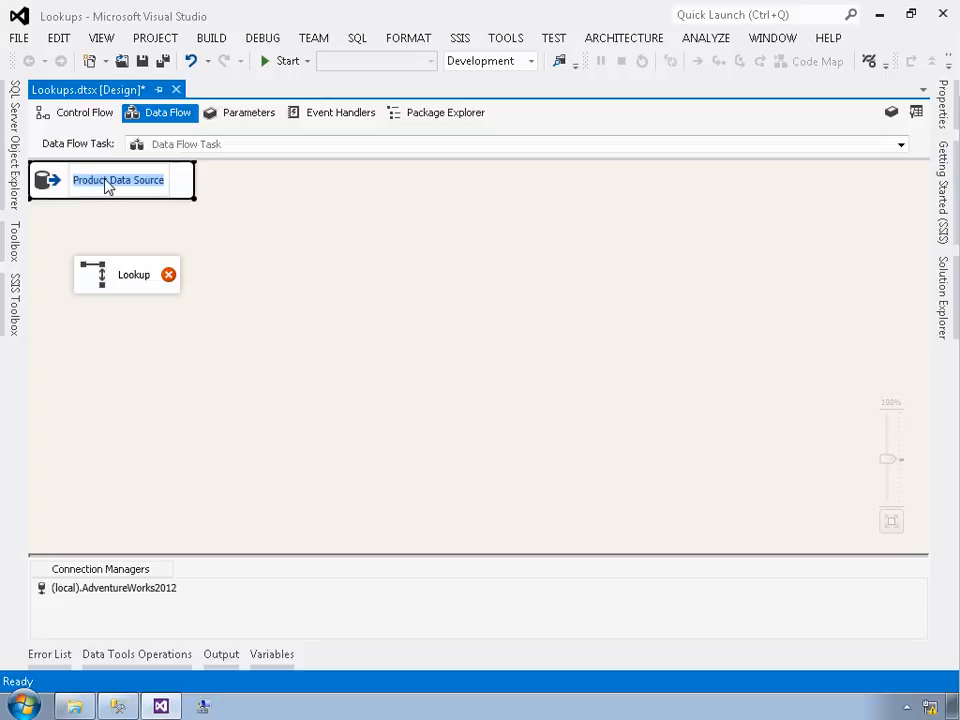
click(181, 180)
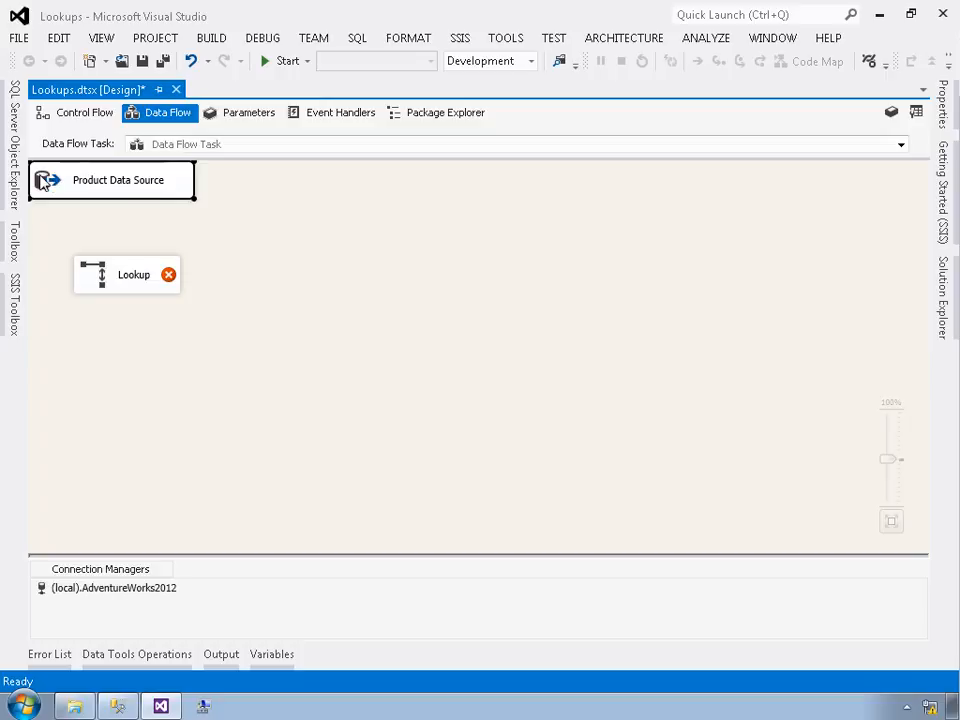
click(57, 222)
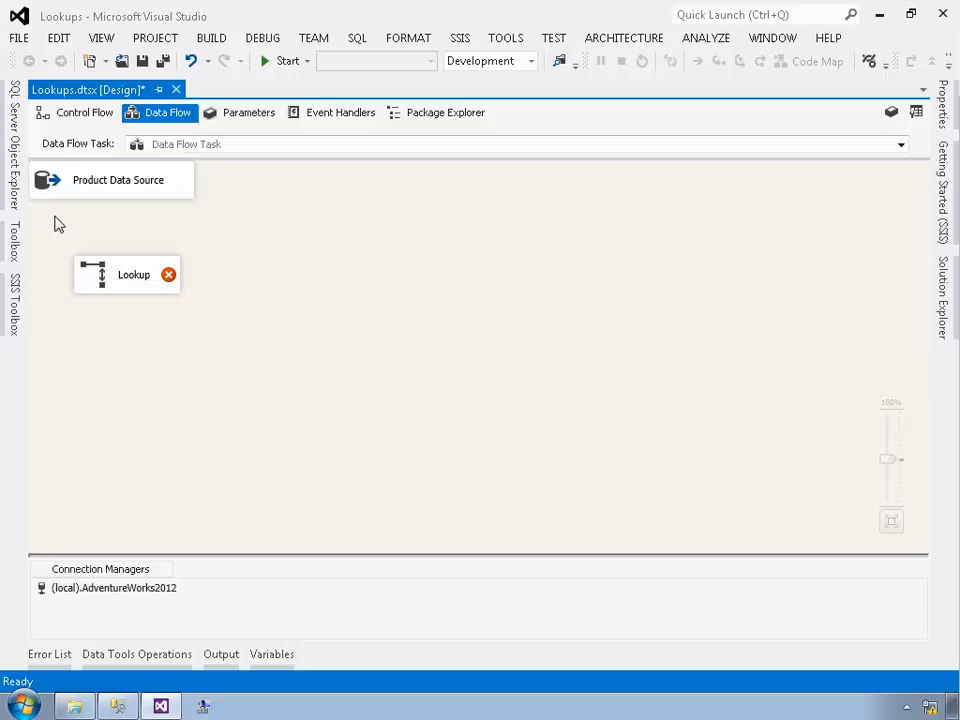
Step: Reposition the Product Data Source and the Lookup on the data flow canvas, placing the Lookup below the source
drag(52, 190, 90, 215)
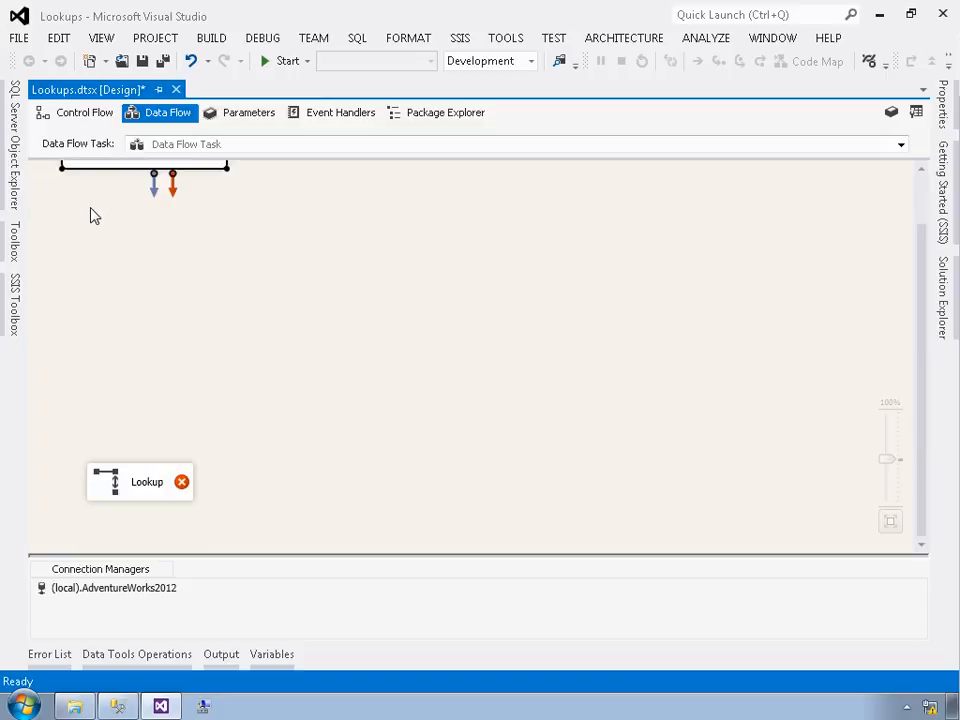
click(154, 485)
drag(154, 485, 150, 270)
click(146, 222)
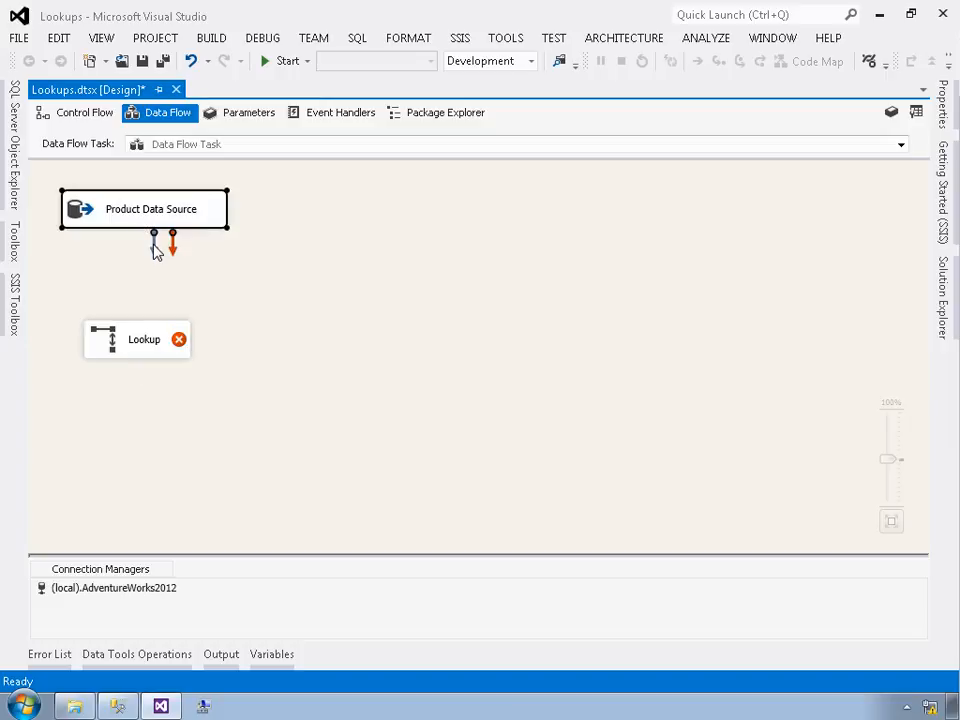
Step: Connect the source's data output to the Lookup and rename the Lookup to Subcategory Lookup
drag(154, 246, 146, 345)
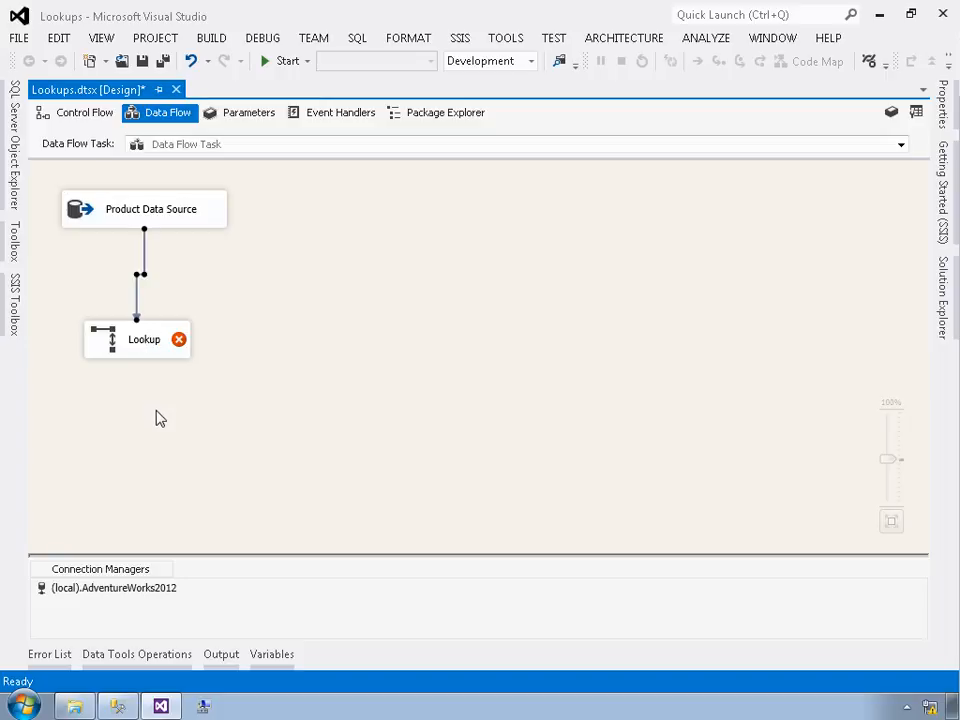
click(137, 343)
click(135, 343)
key(Home)
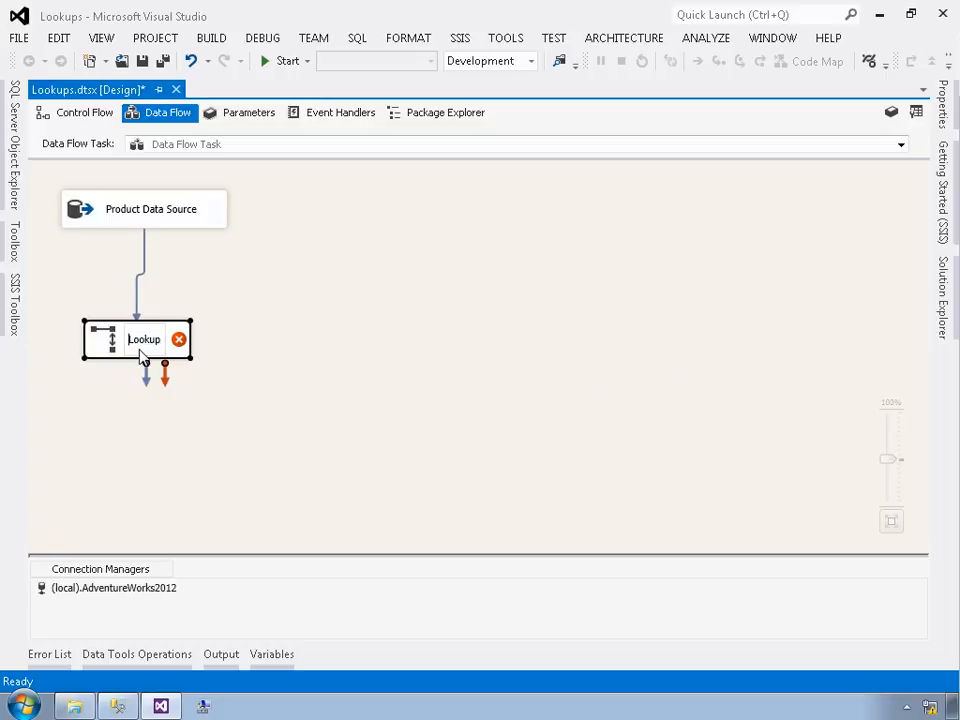
text(Subcategory)
key(Return)
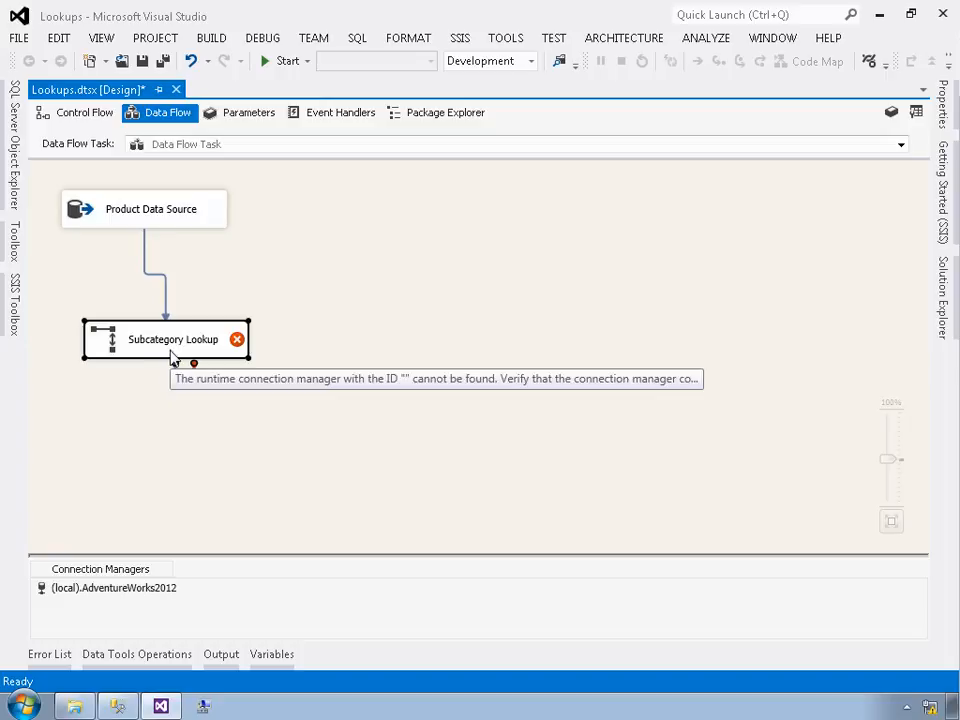
Step: Open the Subcategory Lookup editor and set rows with no matching entries to Ignore failure
double_click(172, 345)
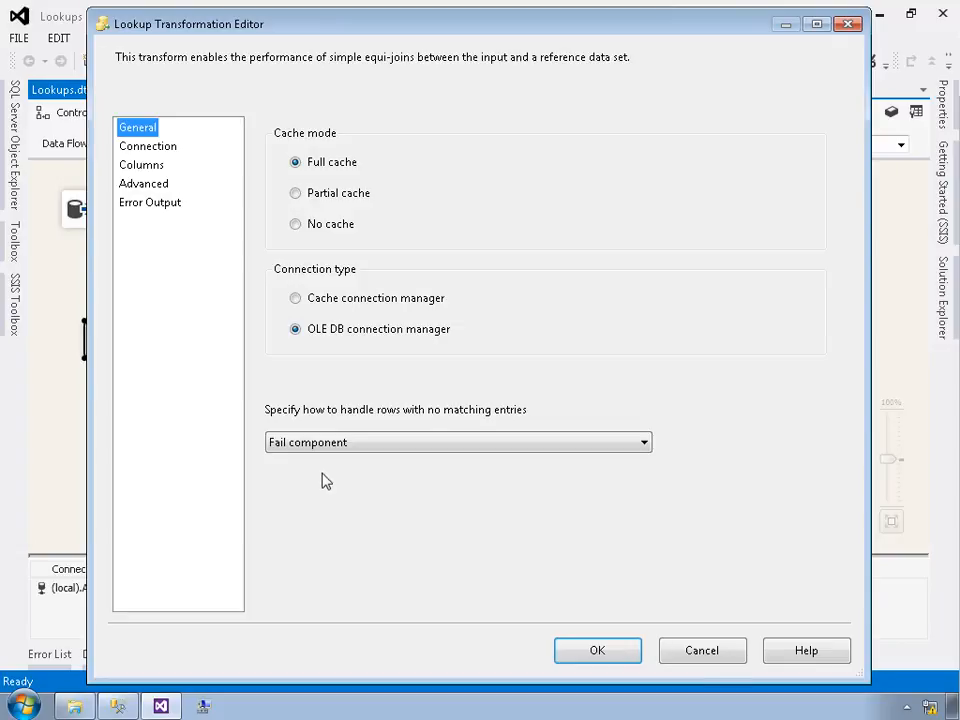
click(320, 443)
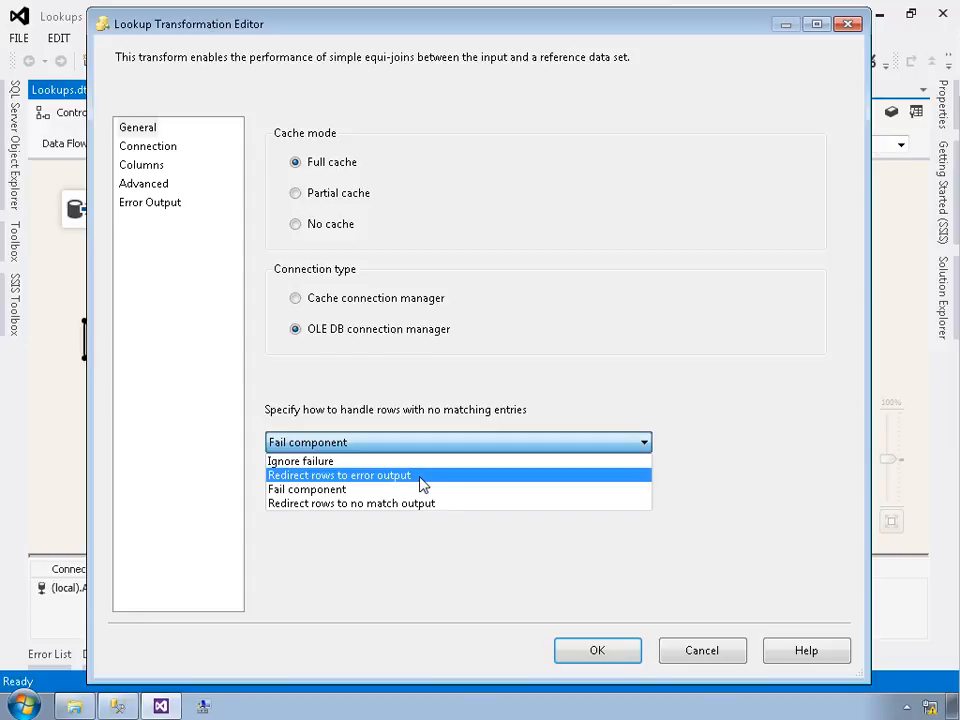
click(375, 462)
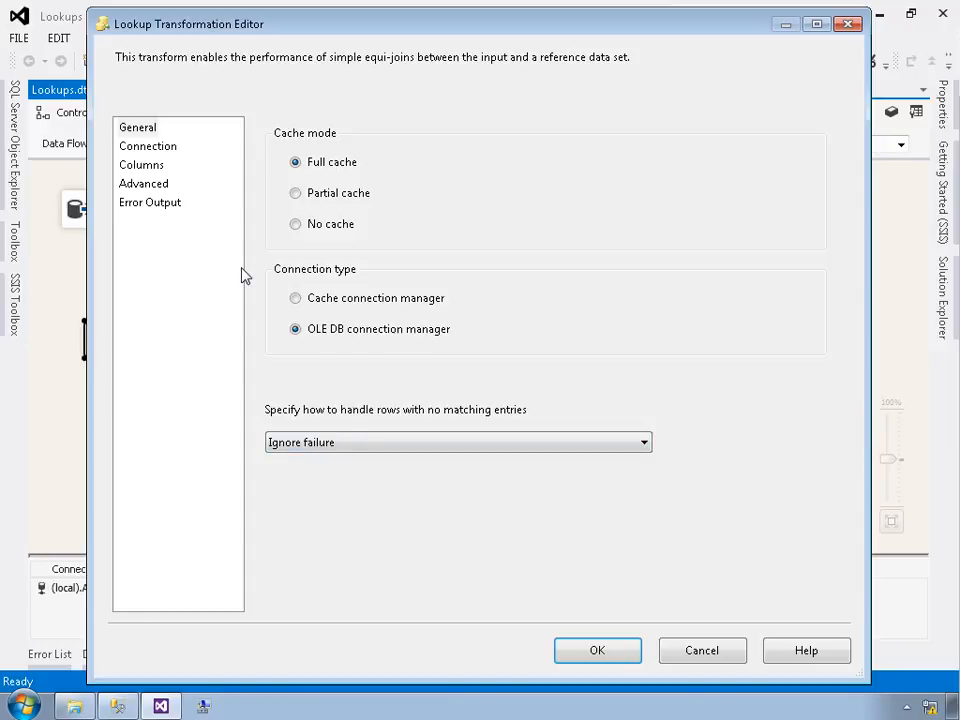
Step: On the Connection page, keep the (local).AdventureWorks2012 connection and select the [Production].[ProductSubcategory] table
click(152, 144)
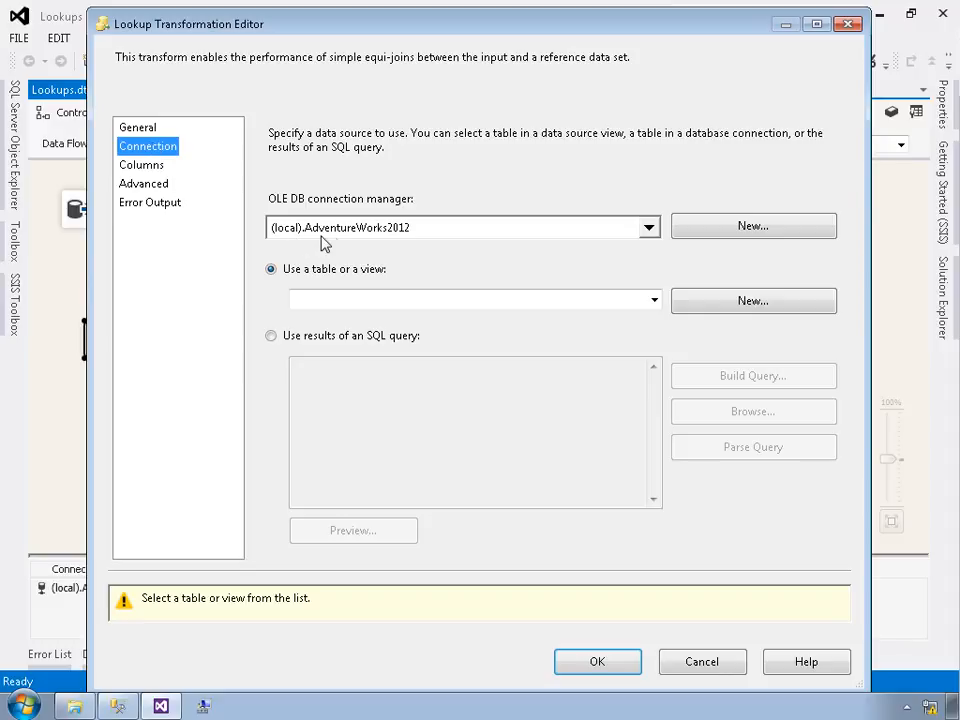
click(400, 228)
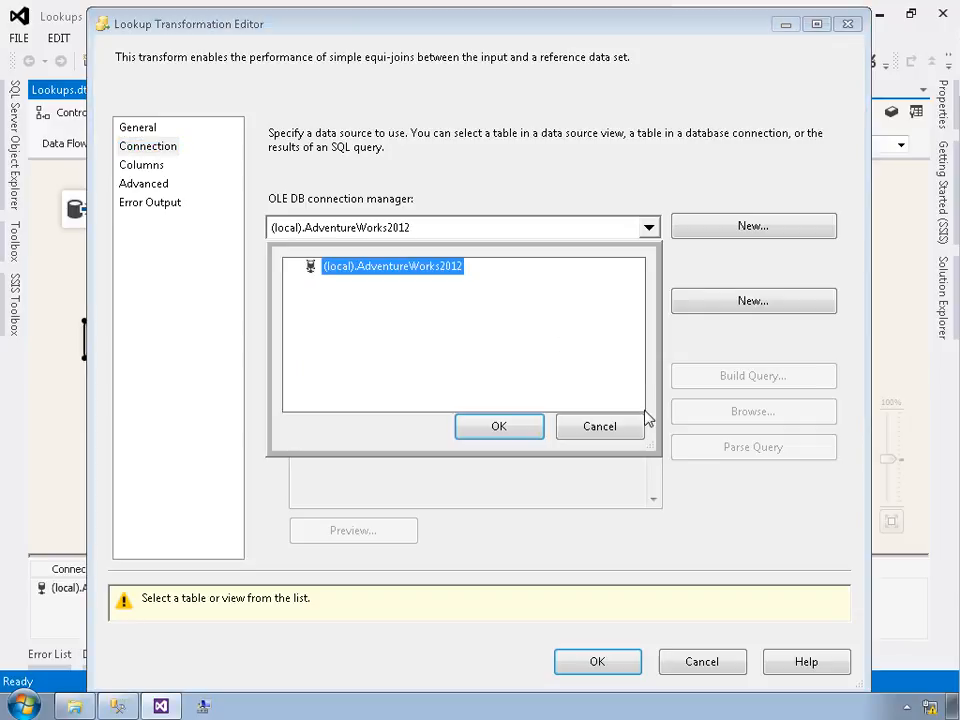
click(590, 438)
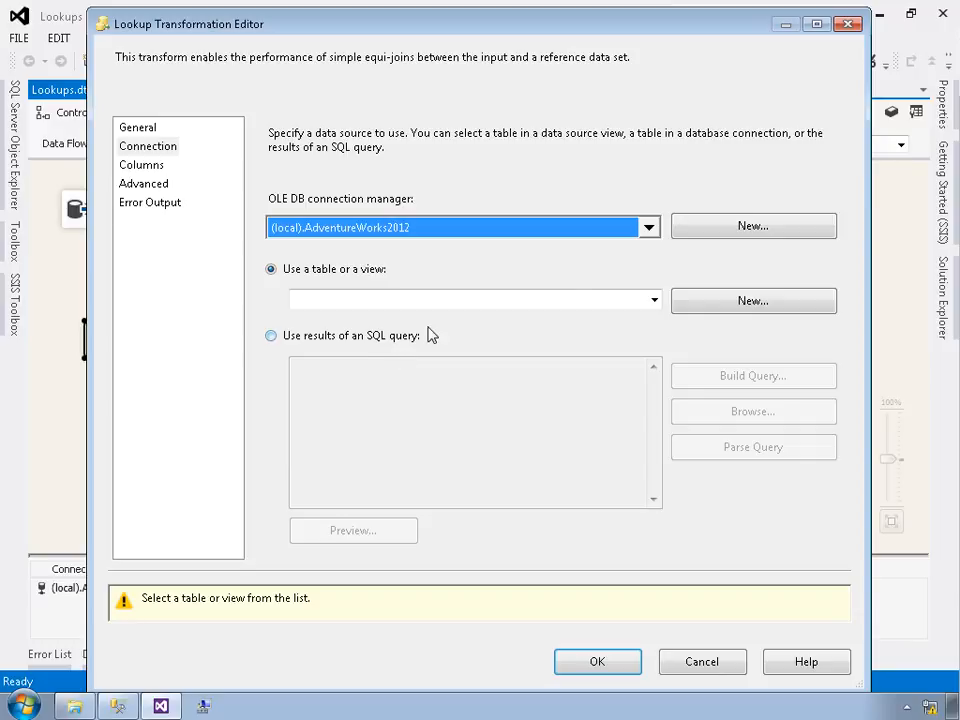
click(654, 302)
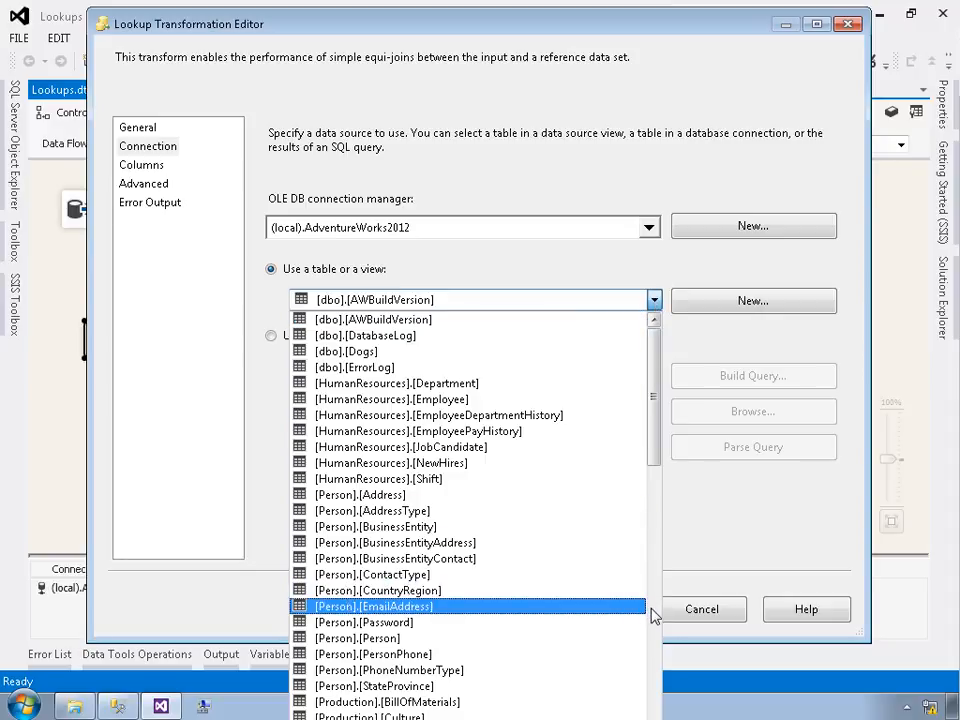
click(652, 614)
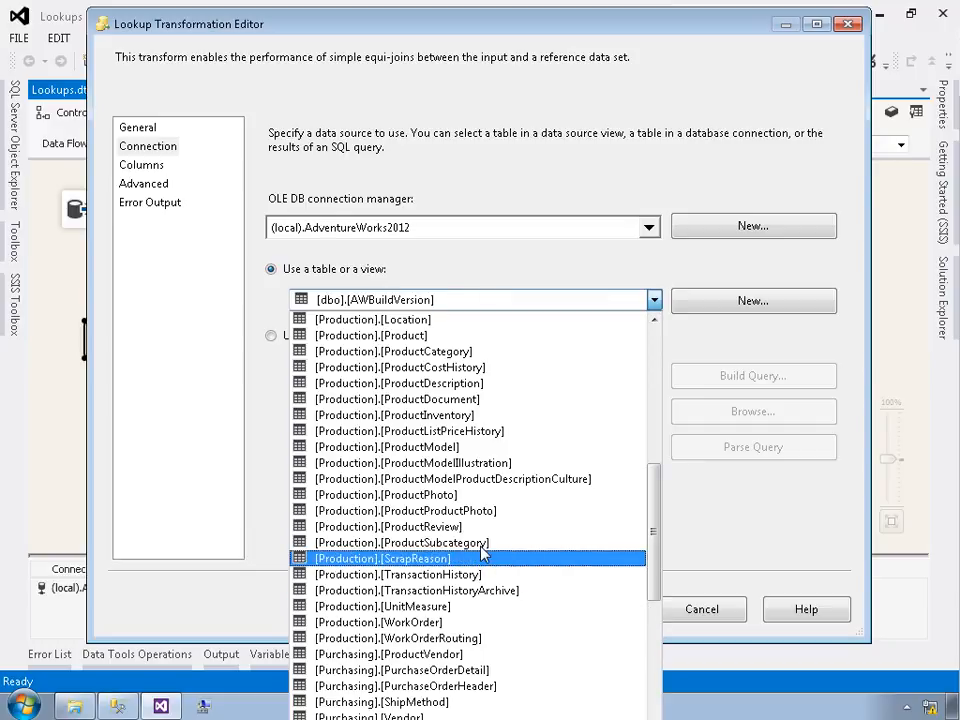
click(476, 545)
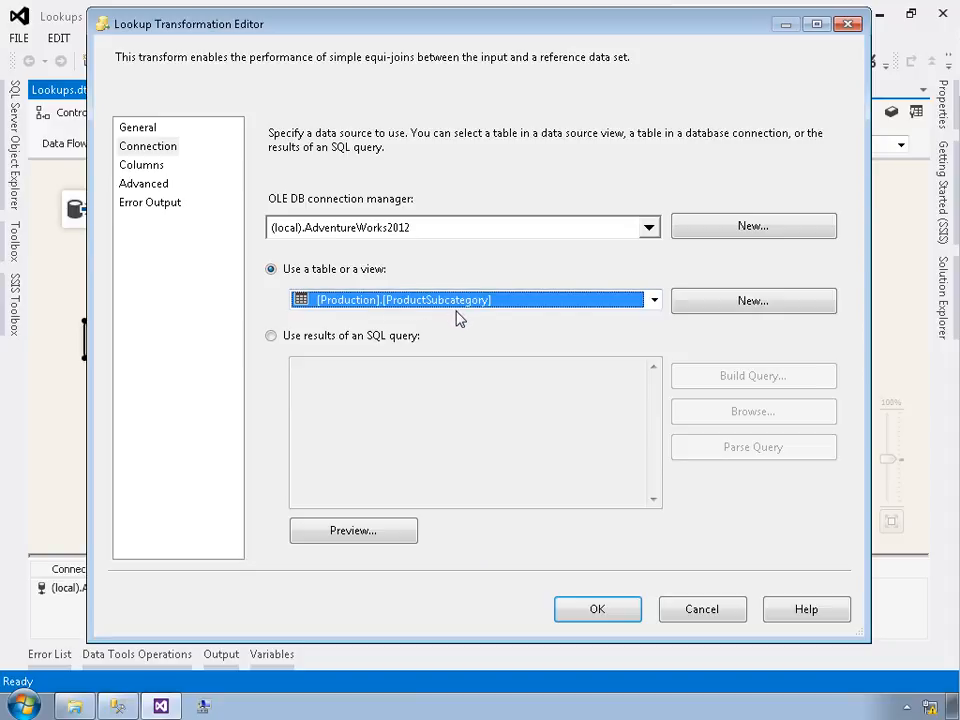
Step: Preview the rows of the ProductSubcategory reference table
click(353, 538)
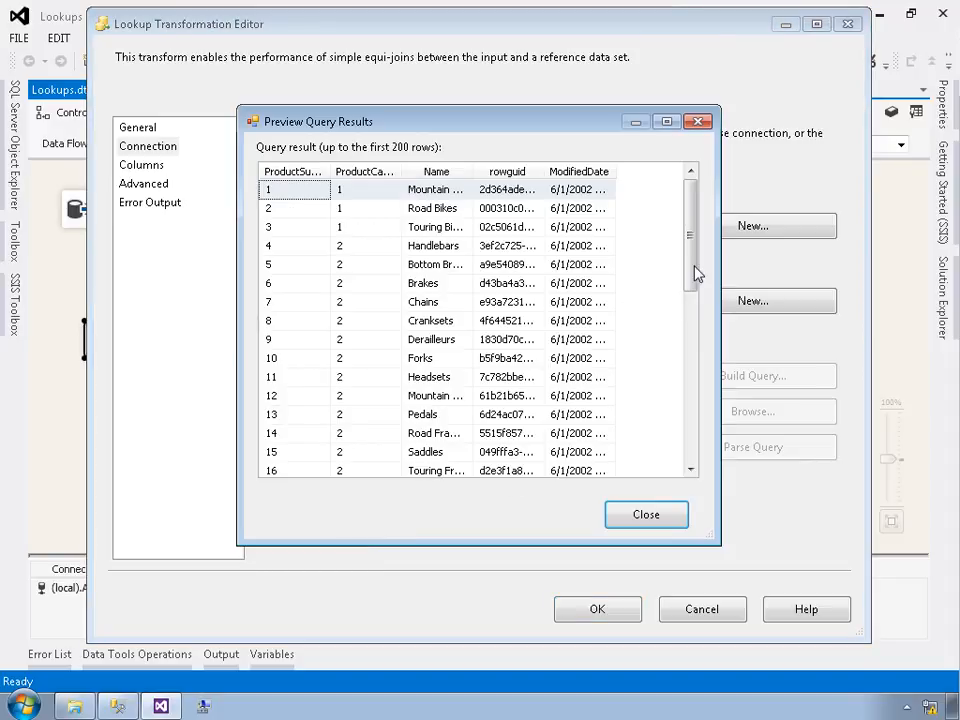
drag(690, 262, 708, 311)
click(659, 518)
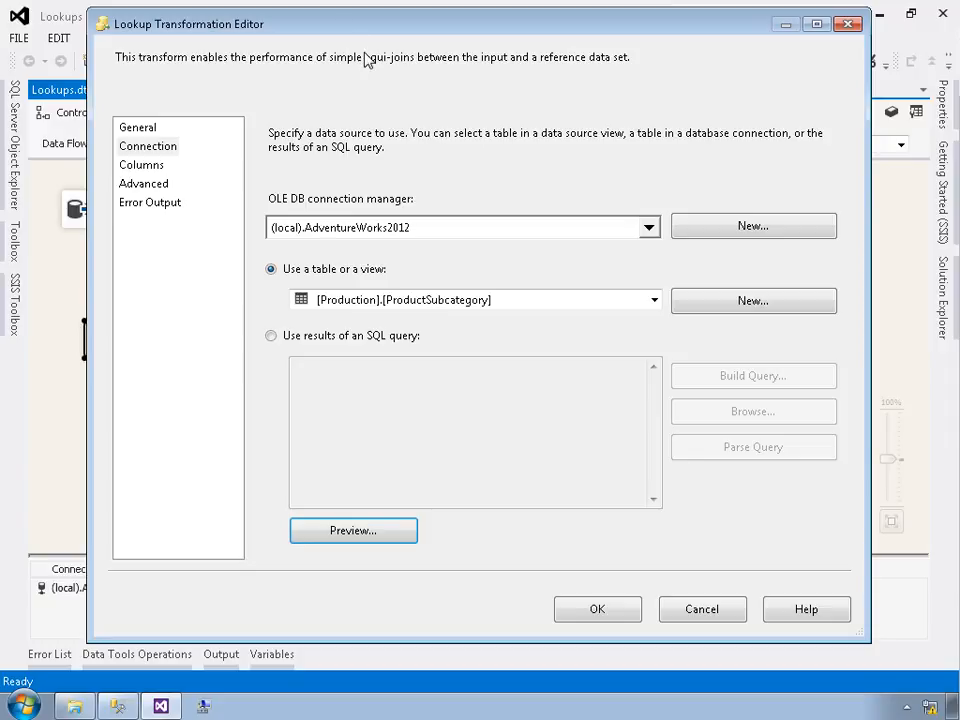
Step: On the Columns page, join input ProductSubcategoryID to lookup ProductSubcategoryID and return the Name and ProductCategoryID lookup columns
drag(347, 32, 468, 74)
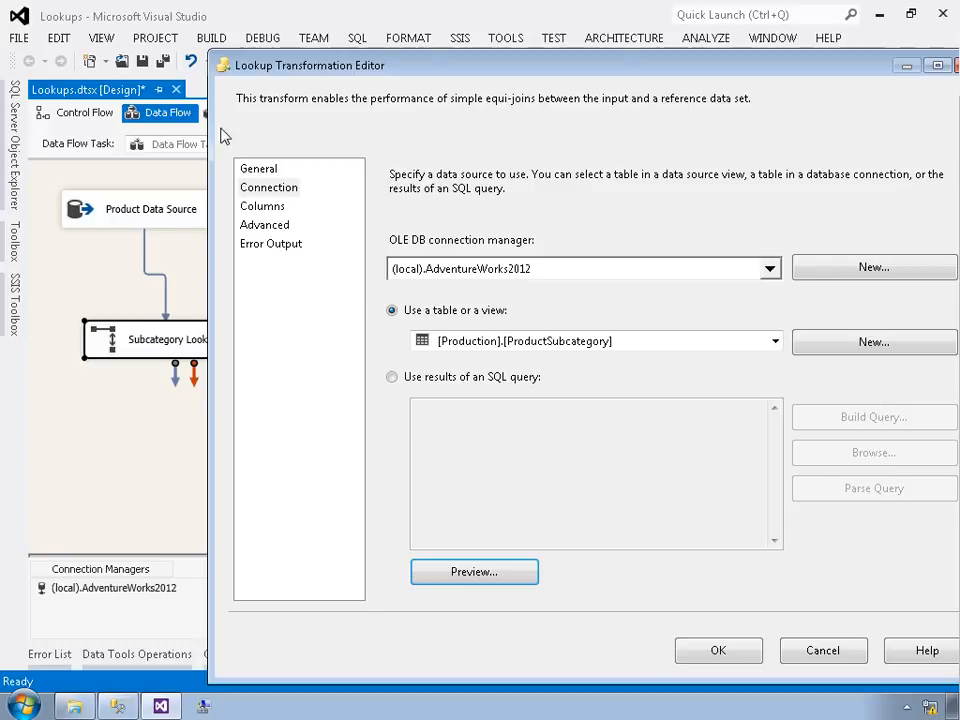
drag(326, 65, 240, 36)
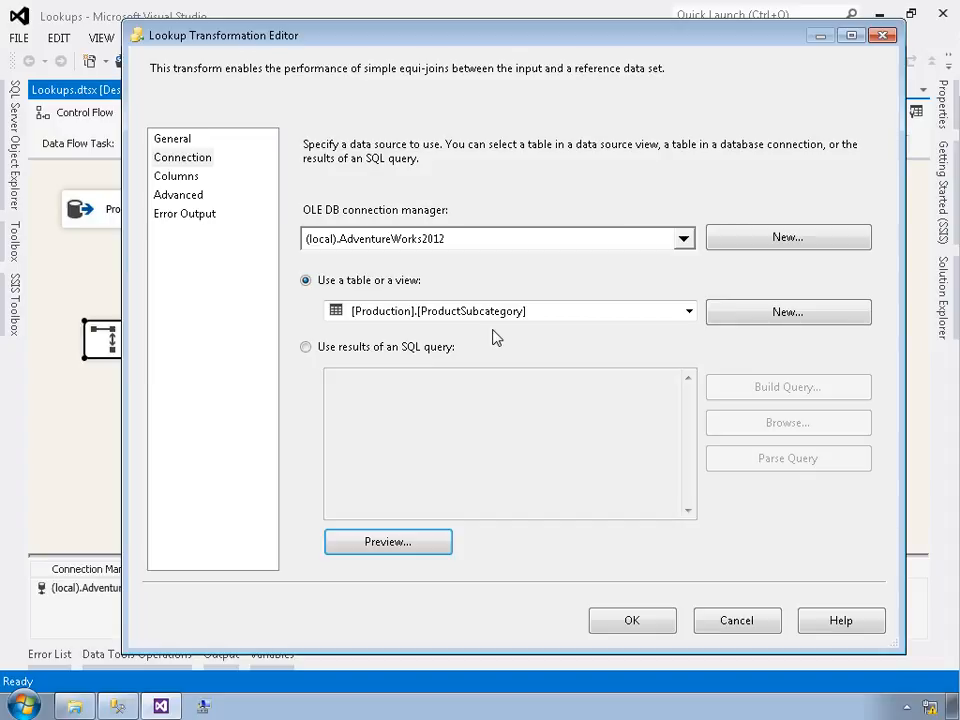
click(170, 177)
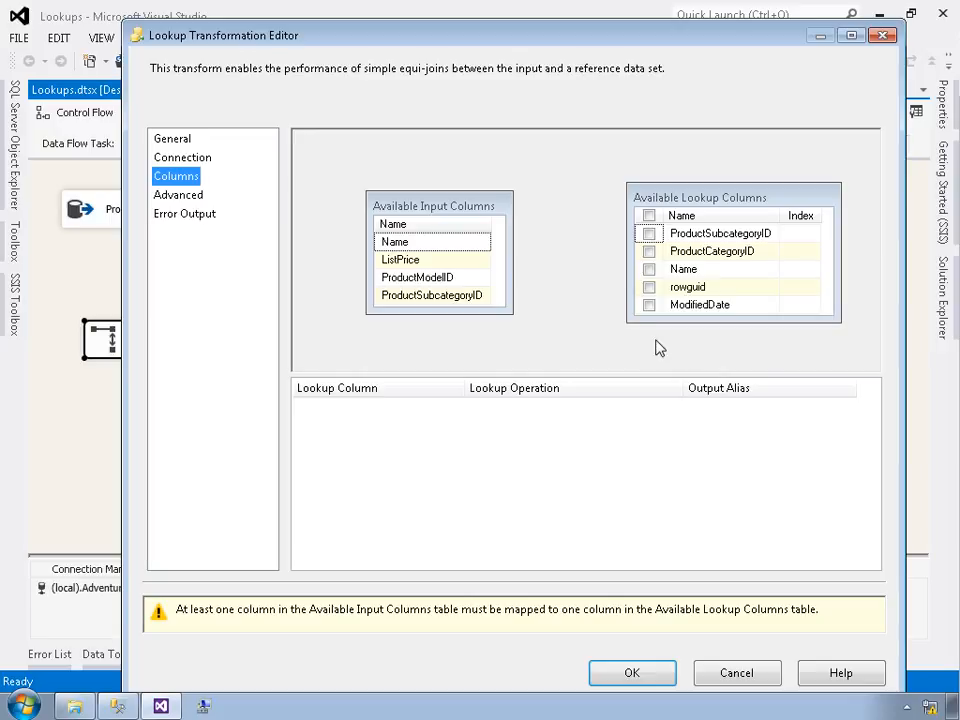
click(431, 298)
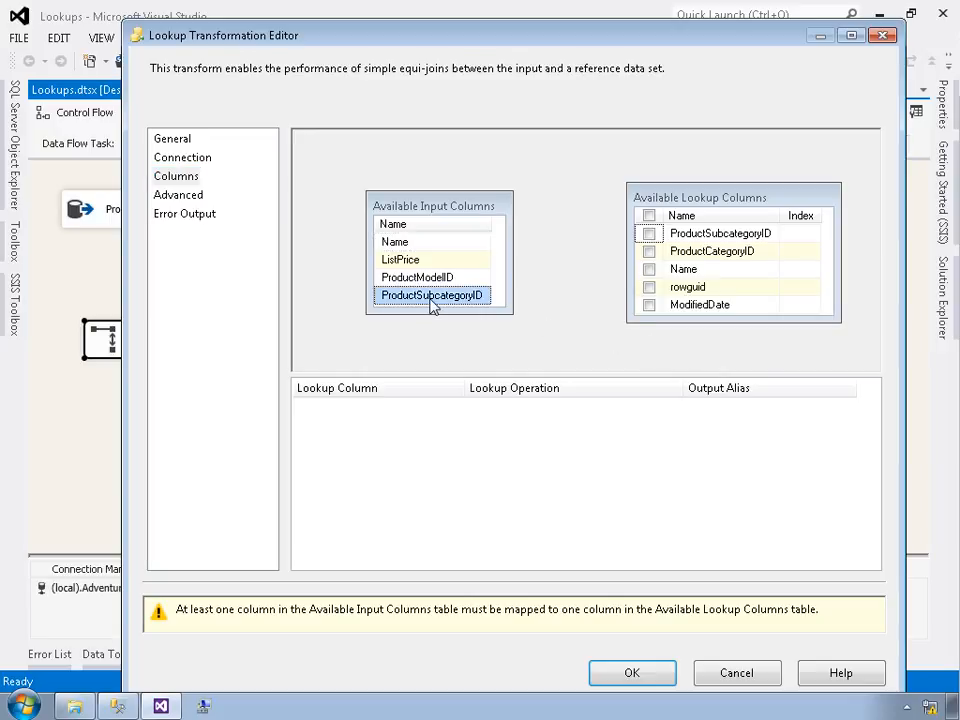
drag(431, 300, 715, 238)
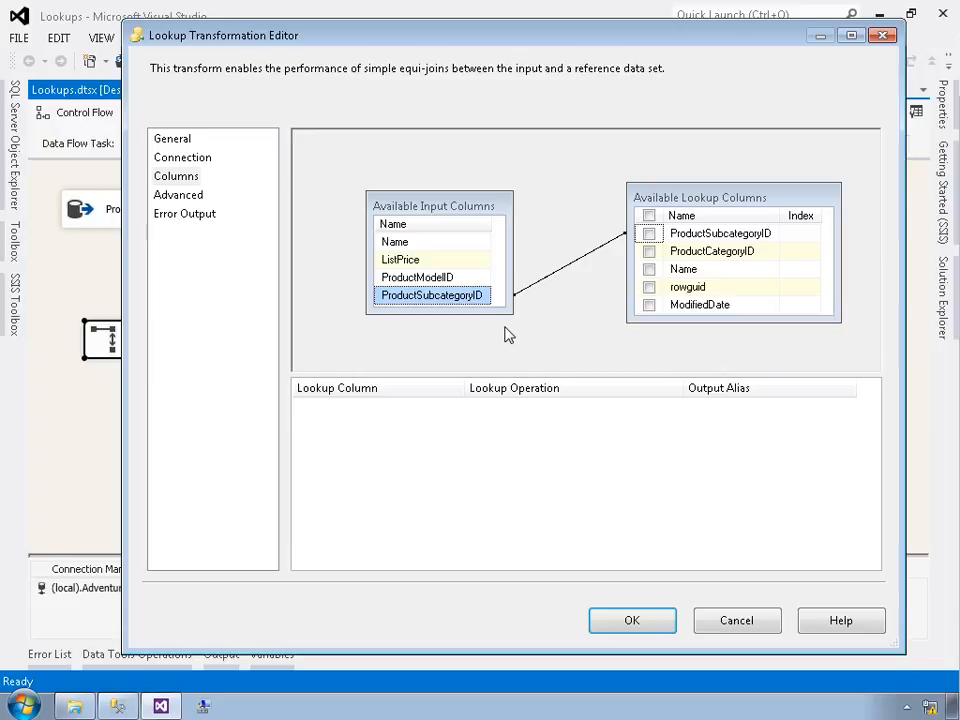
click(649, 269)
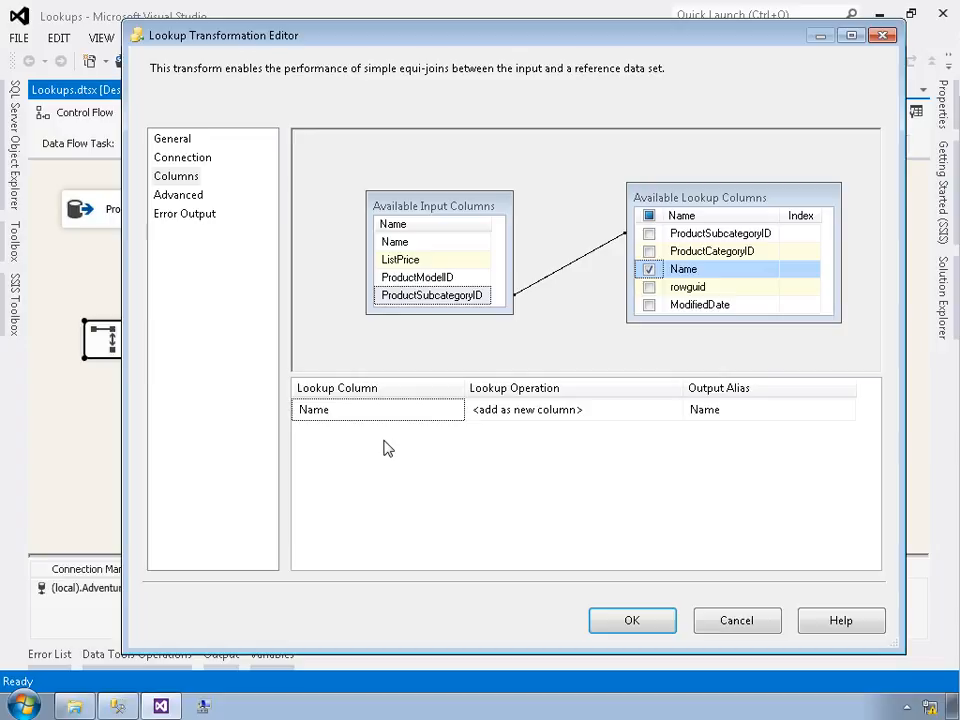
click(649, 251)
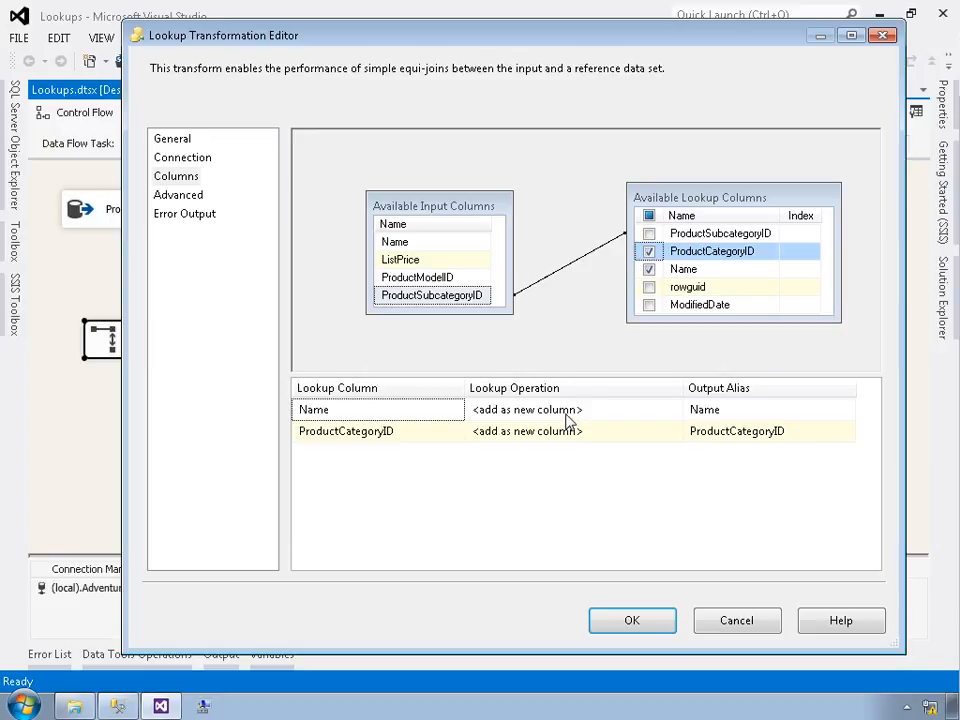
click(672, 416)
click(675, 412)
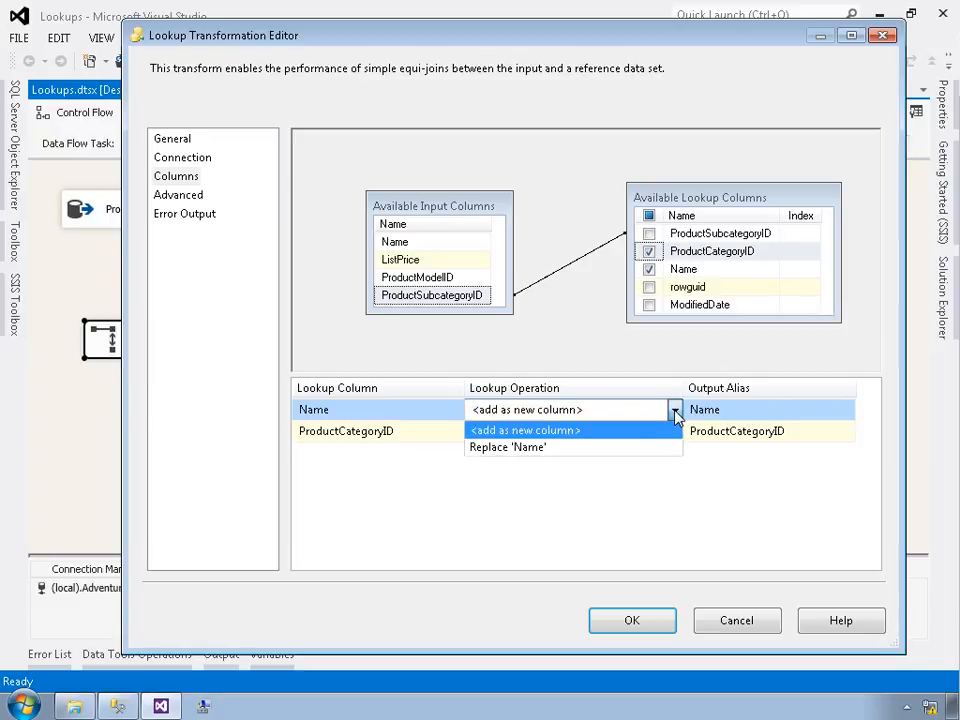
click(527, 467)
click(569, 438)
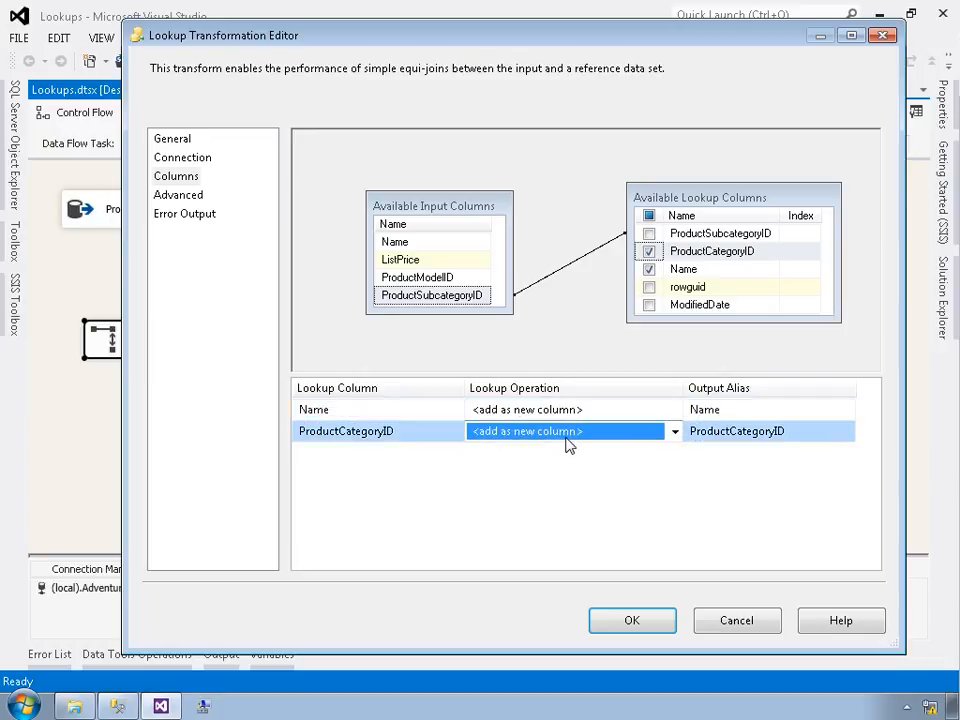
click(675, 431)
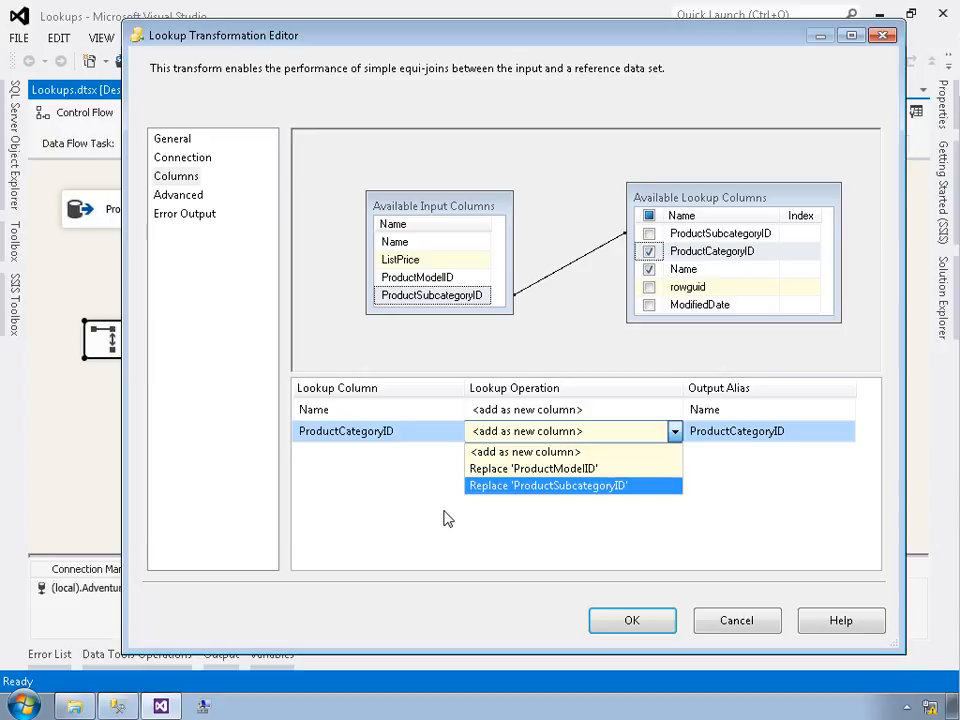
key(Escape)
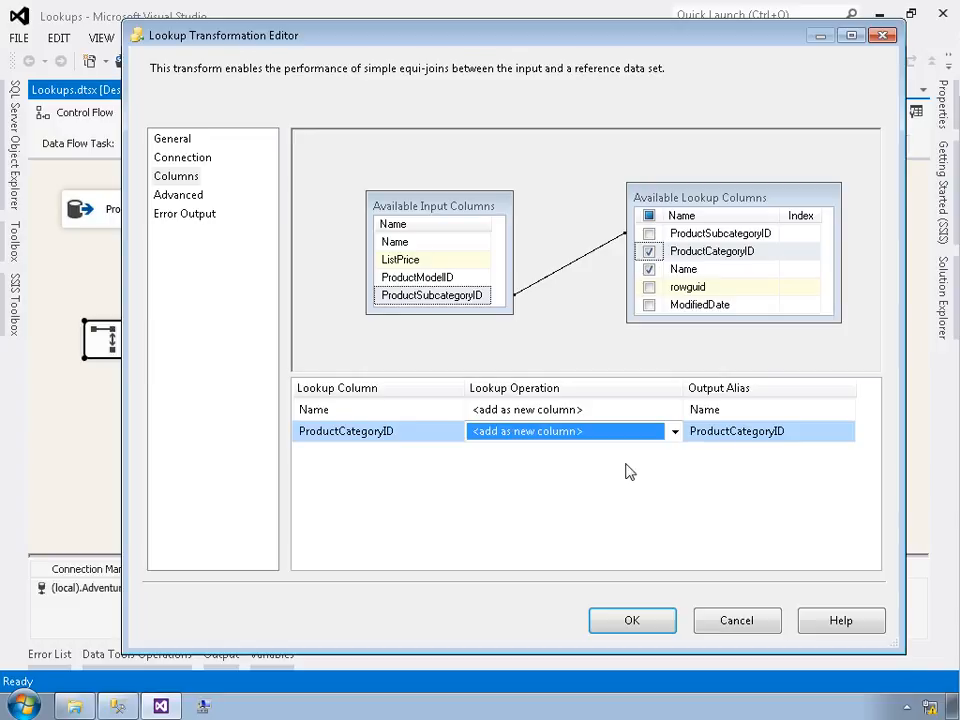
Step: Set the Name column's output alias to Subcategory, apply the Lookup editor, and align the Lookup beneath the source
click(698, 416)
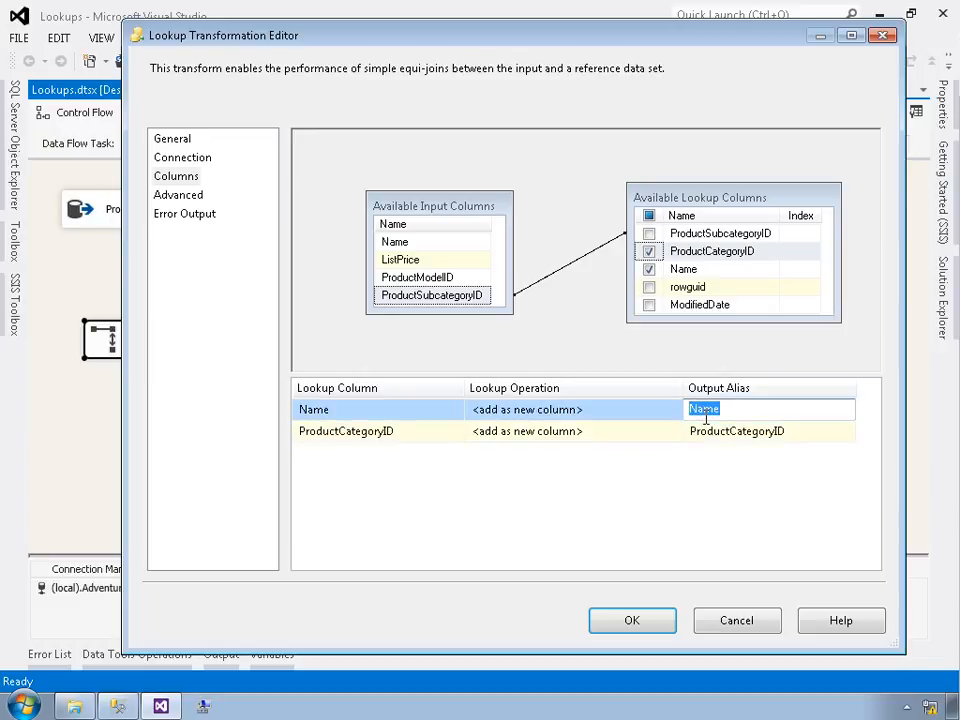
text(Subcsat)
key(BackSpace)
key(BackSpace)
key(BackSpace)
text(ategory)
key(Return)
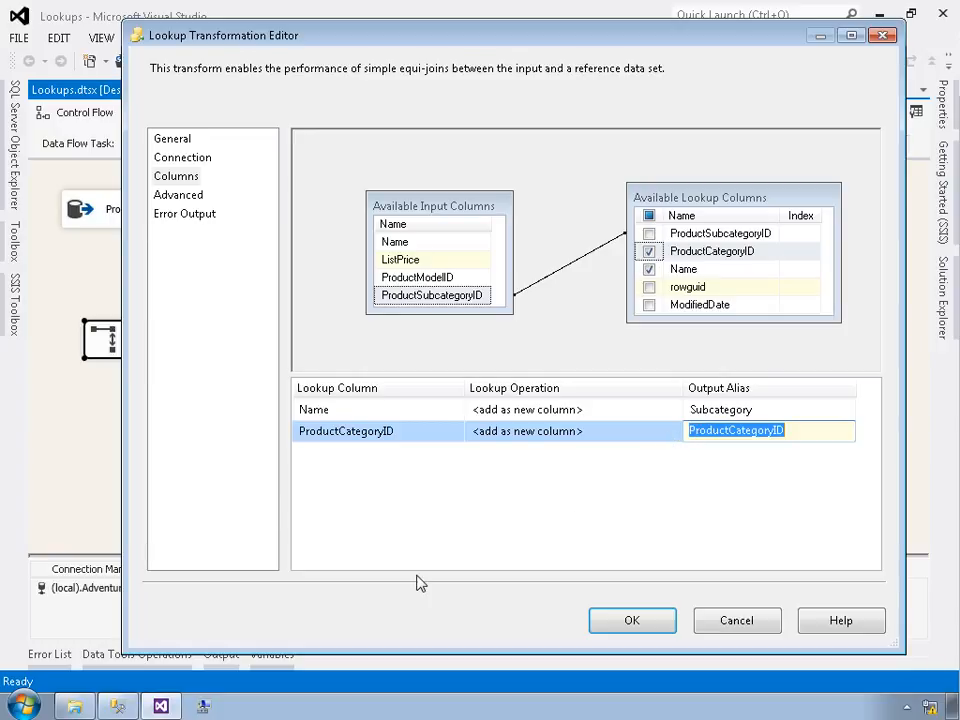
click(648, 629)
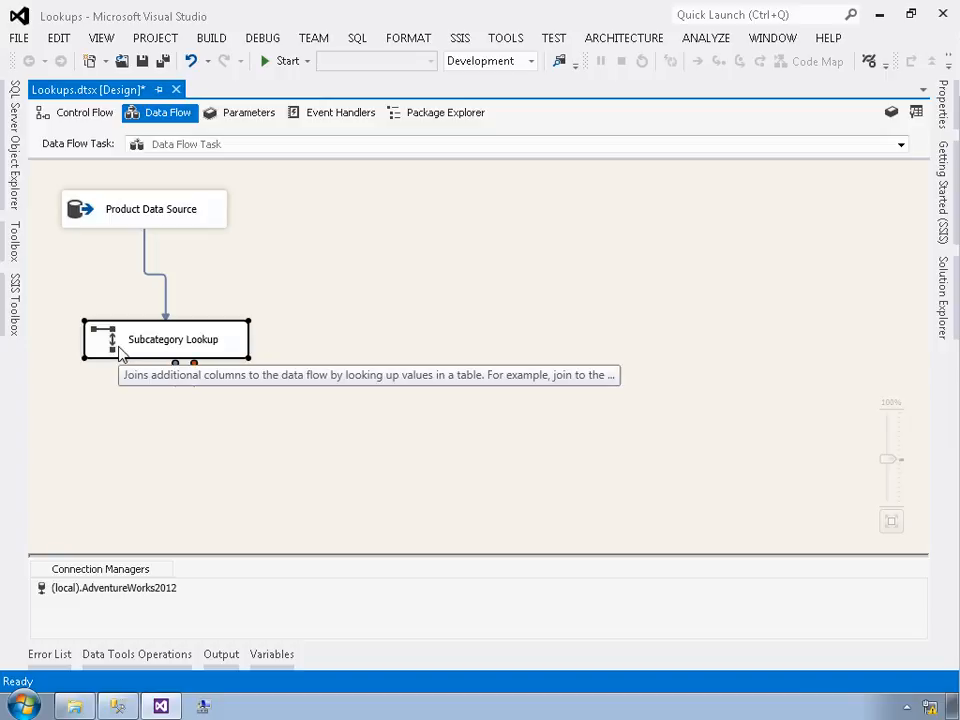
mouse_move(118, 351)
mouse_down()
mouse_move(114, 307)
mouse_move(115, 351)
mouse_move(100, 352)
mouse_up()
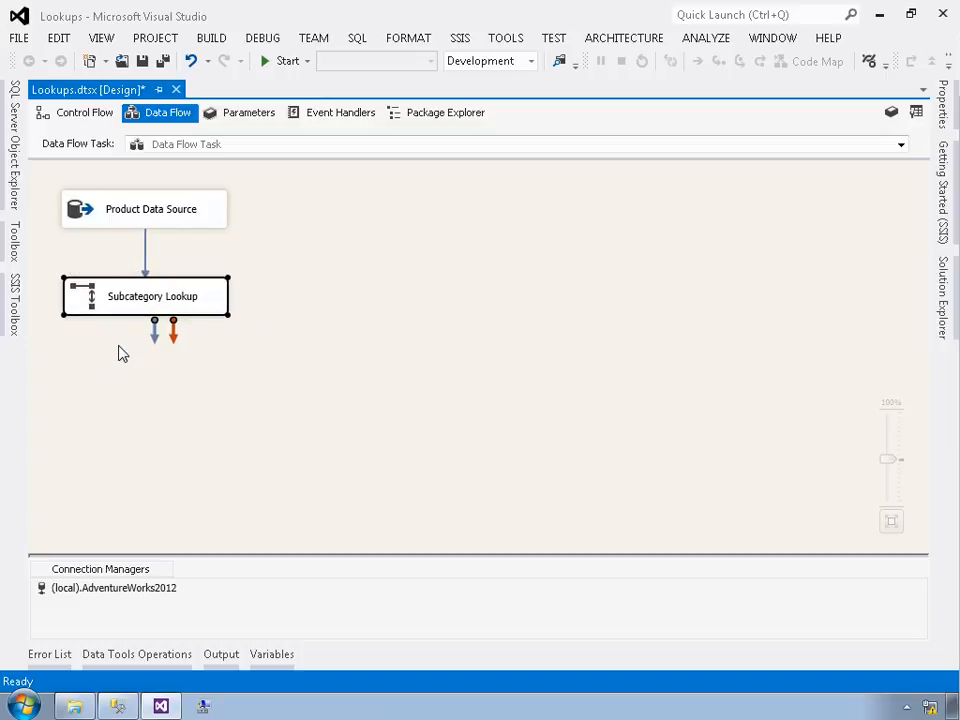
Step: Add a Union All transformation and connect the Subcategory Lookup's Lookup Match Output to it
click(16, 316)
drag(80, 441, 430, 269)
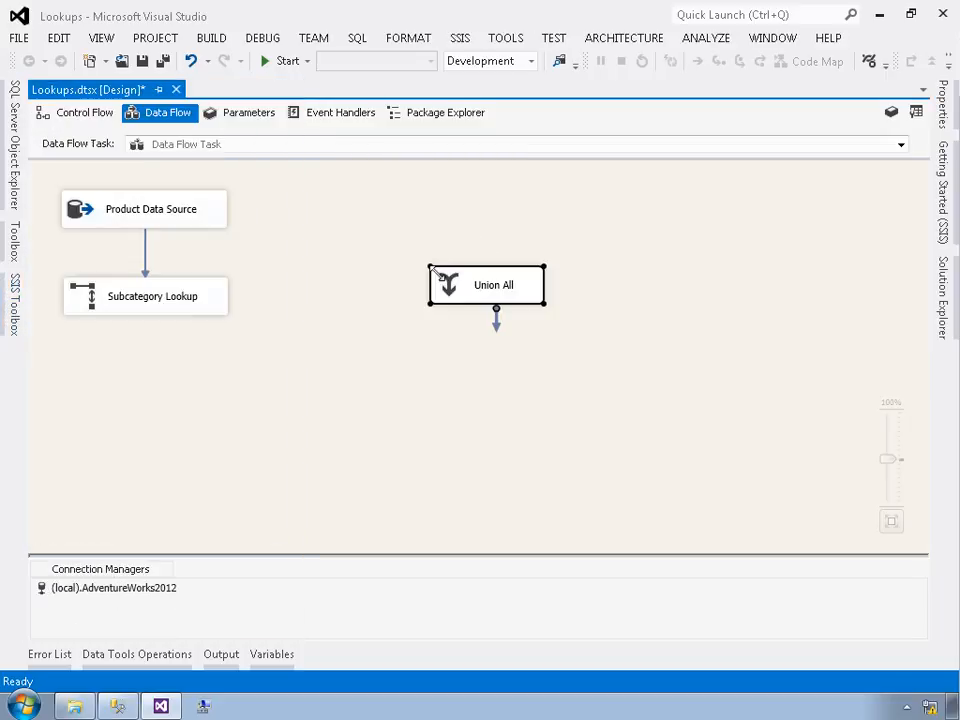
click(150, 300)
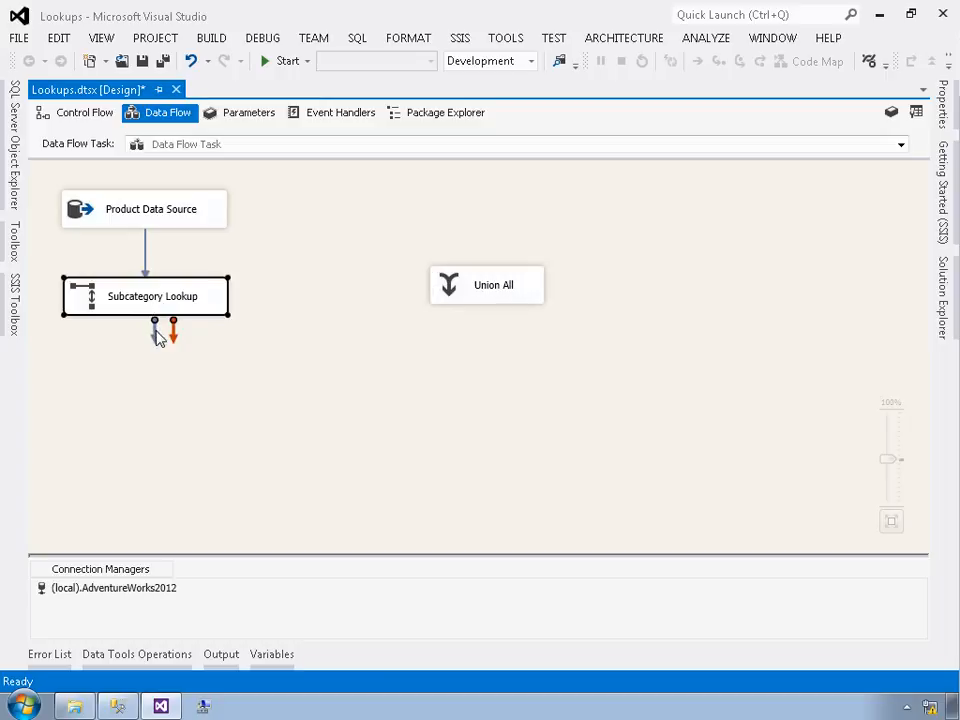
drag(155, 330, 531, 298)
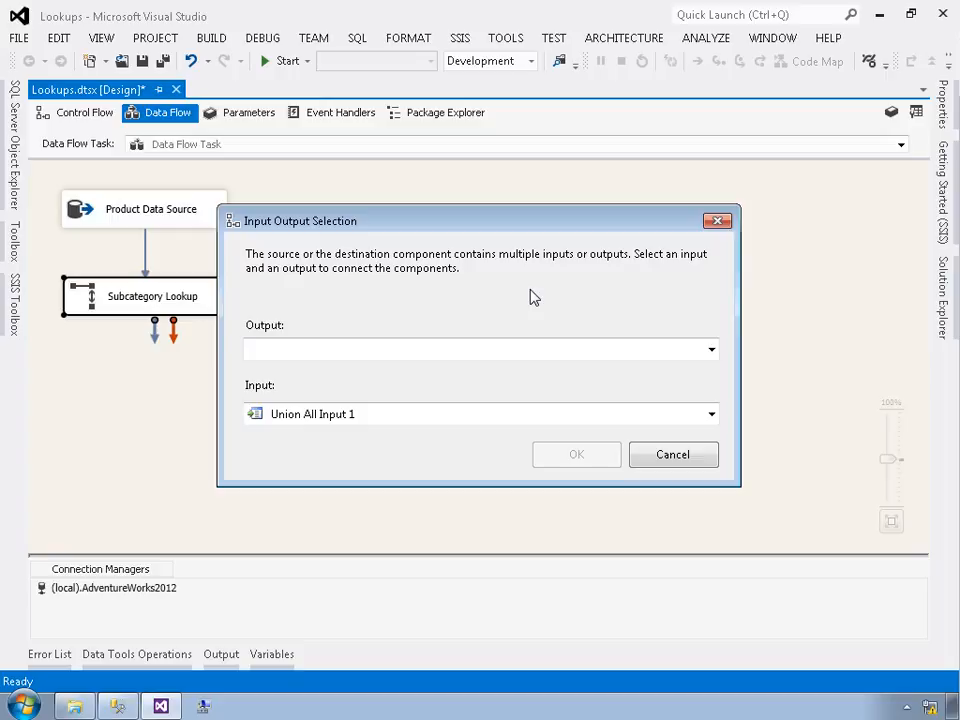
click(711, 350)
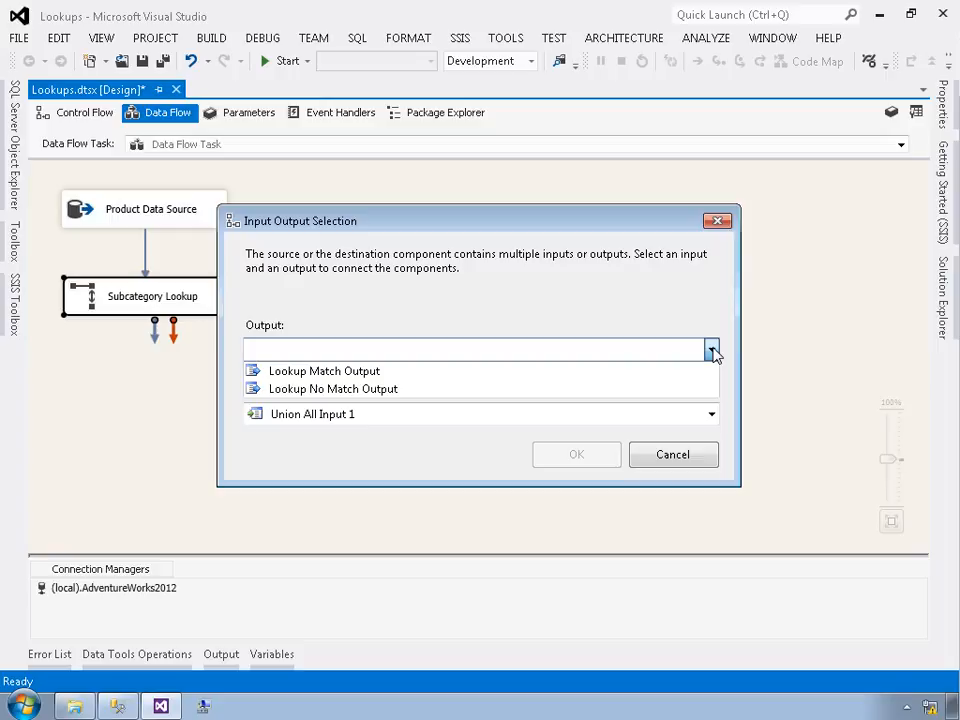
click(347, 373)
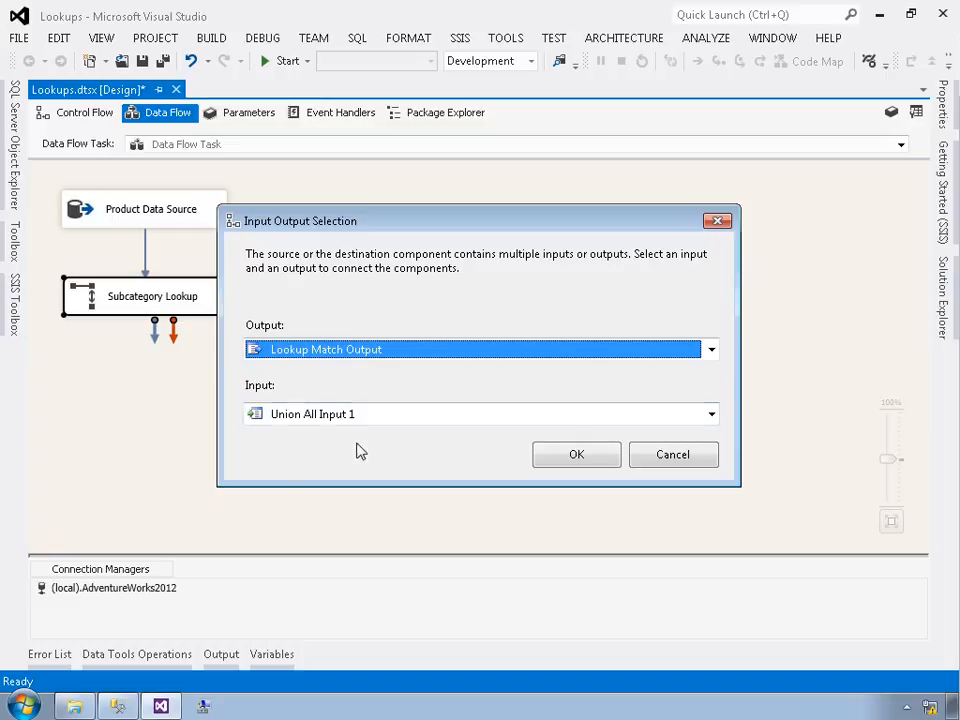
click(577, 455)
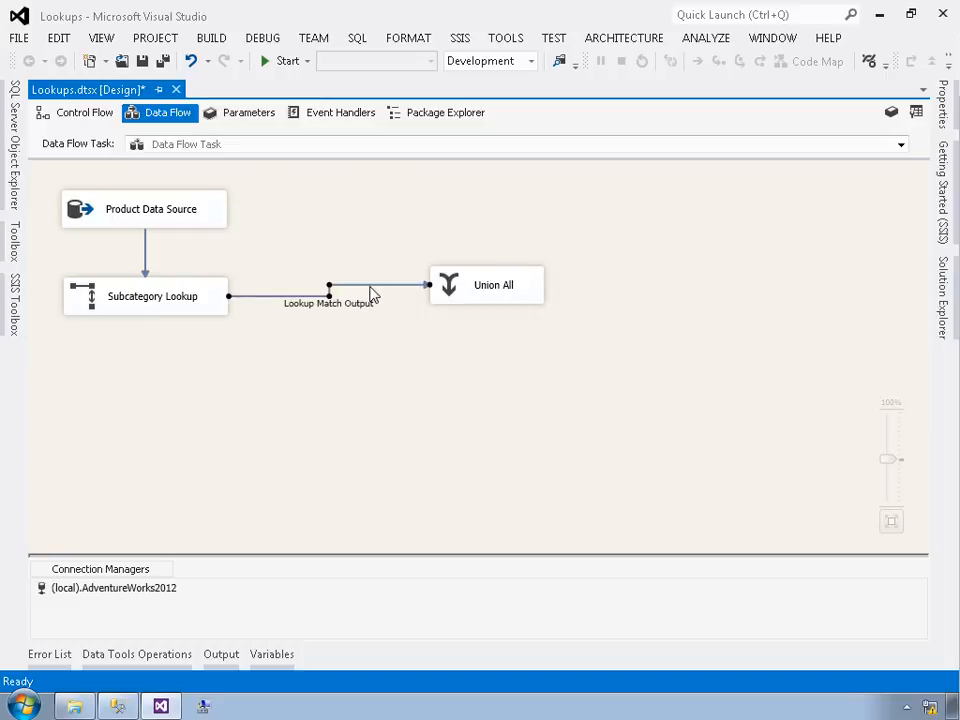
Step: Enable a data viewer on the Lookup Match Output path
right_click(372, 293)
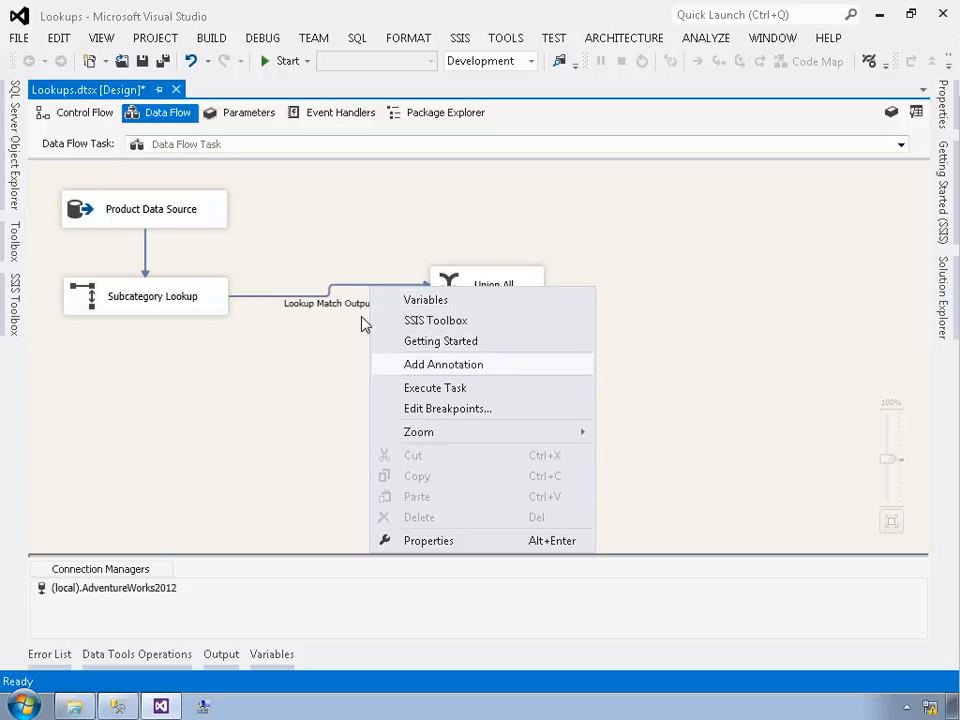
click(346, 293)
right_click(346, 293)
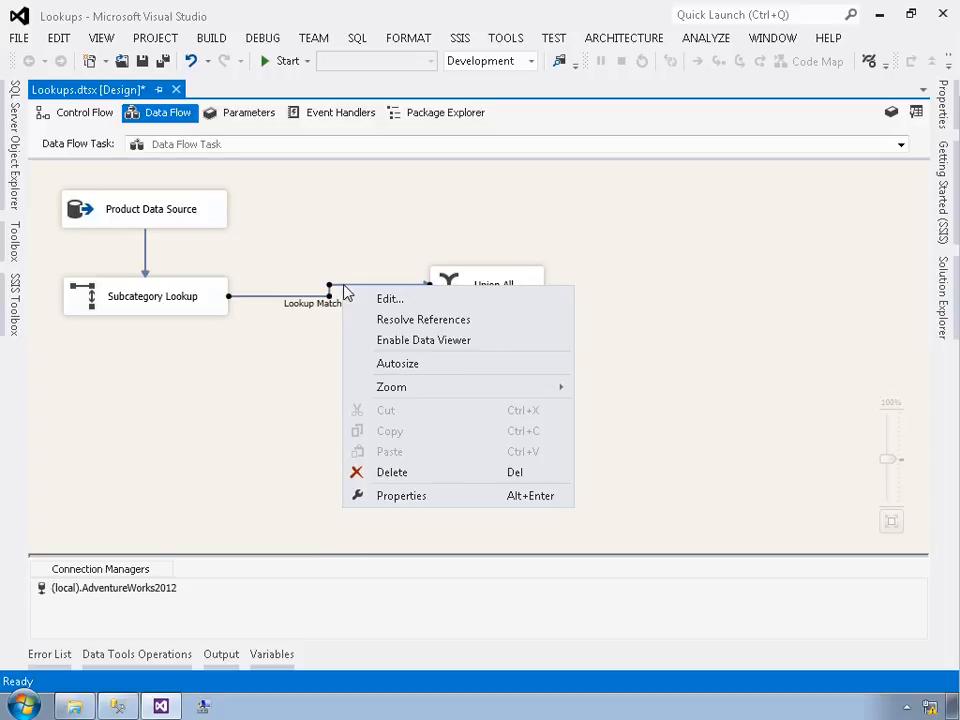
click(382, 342)
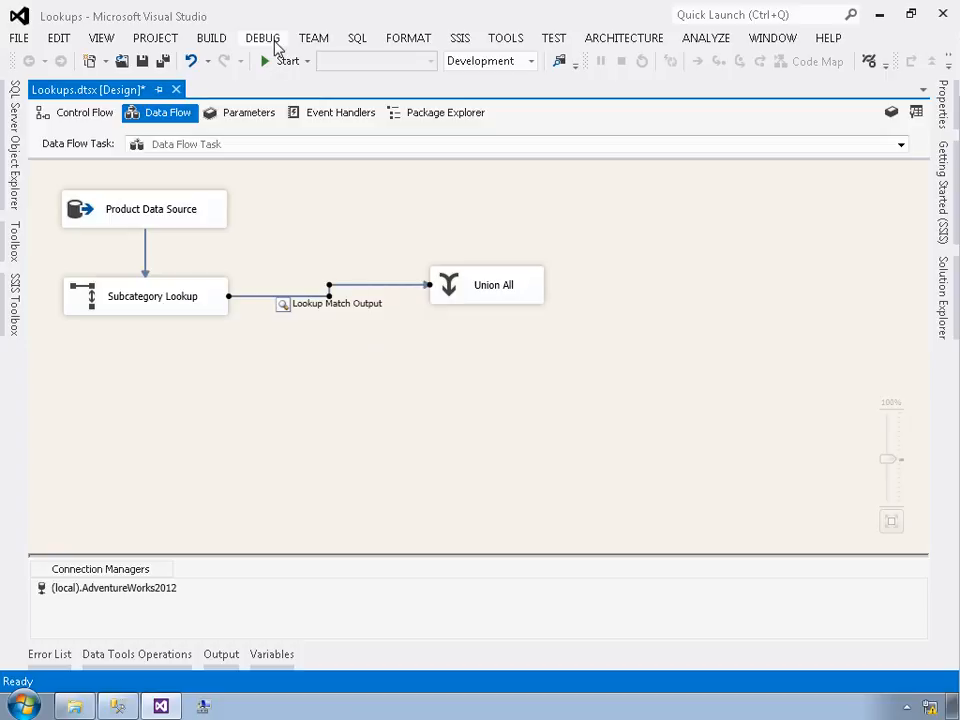
Step: Run the package and inspect the Lookup Match Output rows in the data viewer, widening its columns and scrolling through them
click(280, 63)
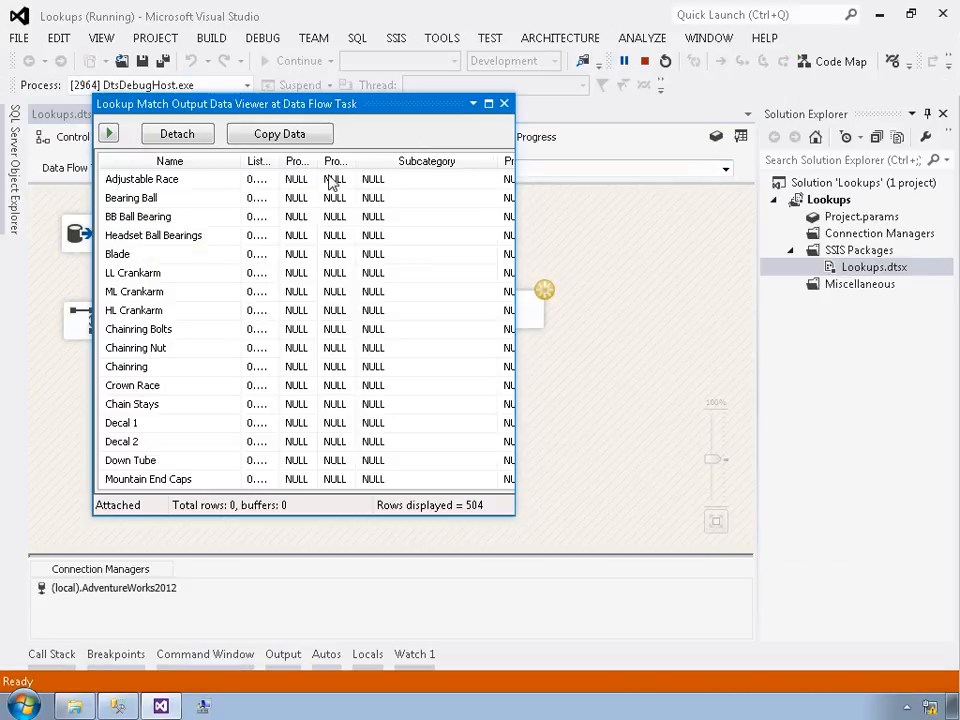
drag(528, 200, 686, 224)
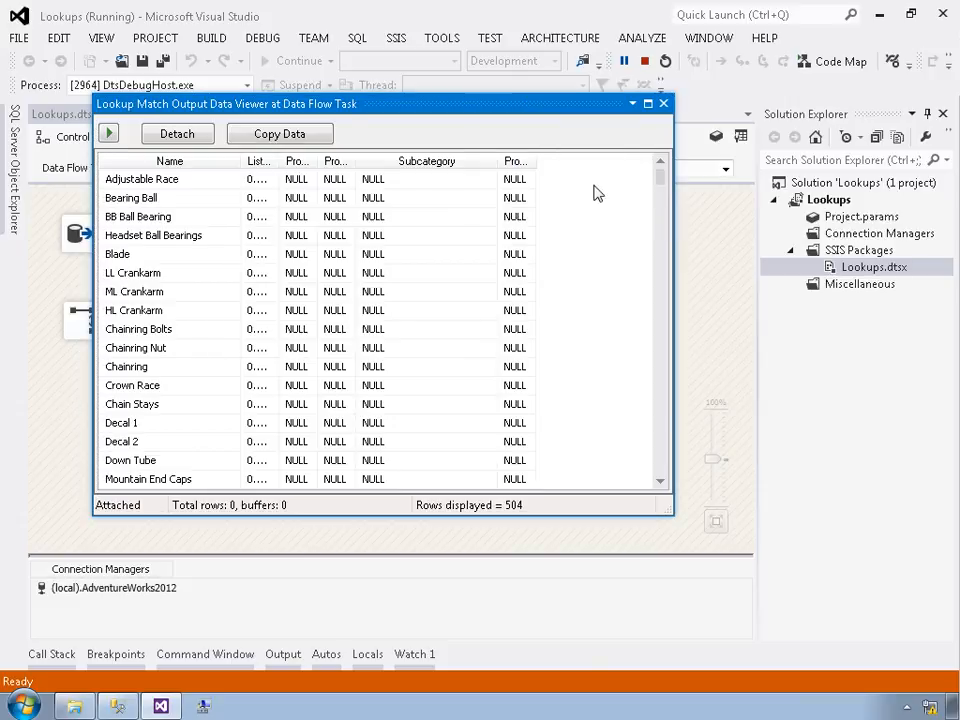
double_click(291, 172)
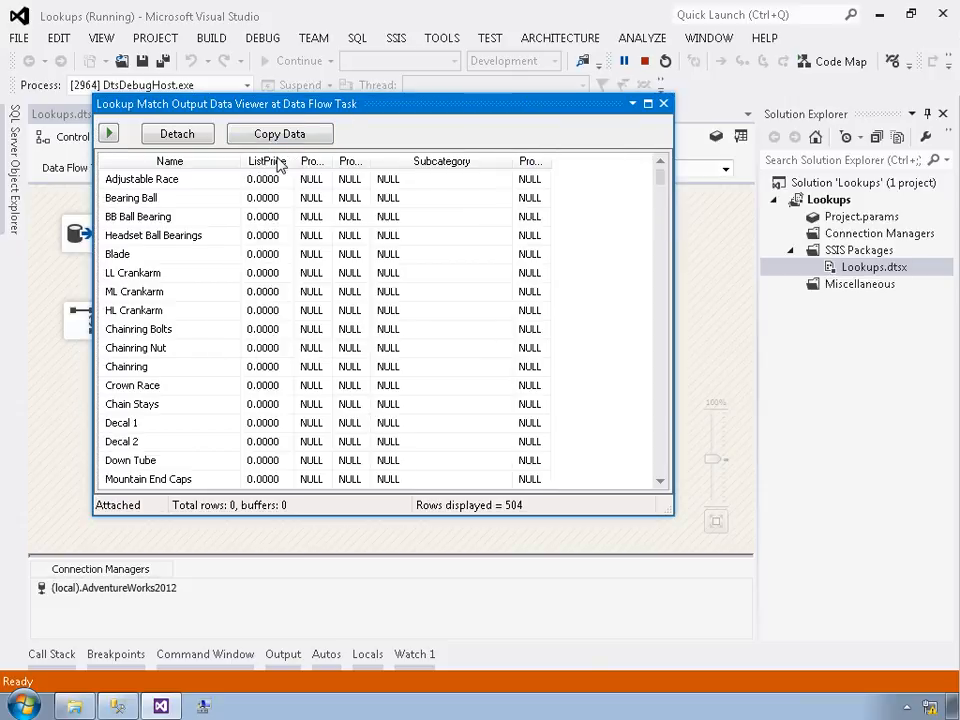
double_click(343, 176)
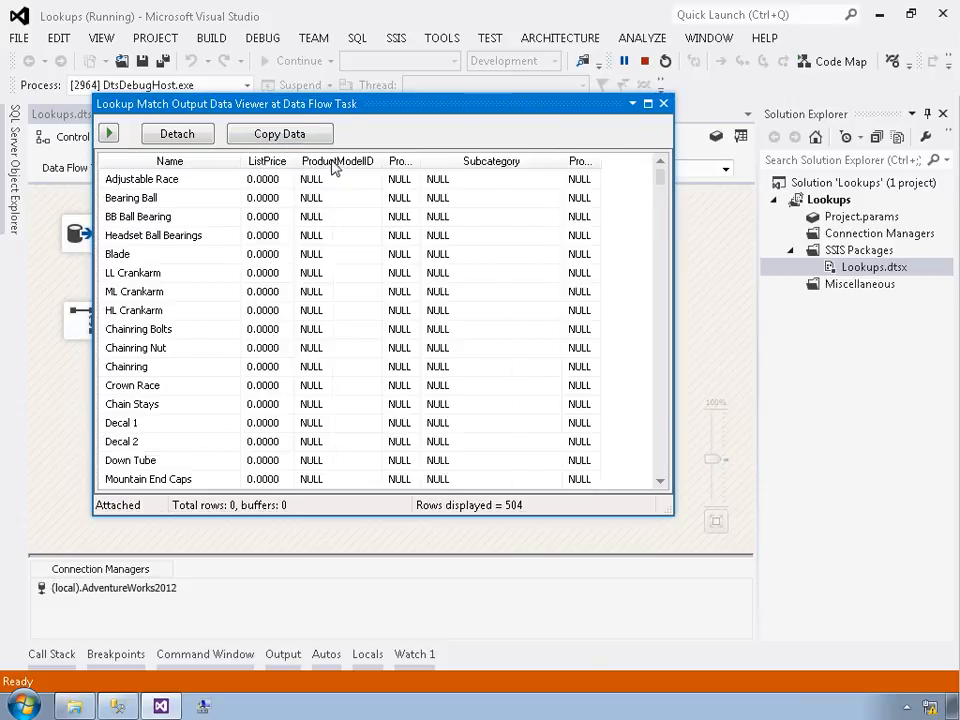
double_click(421, 161)
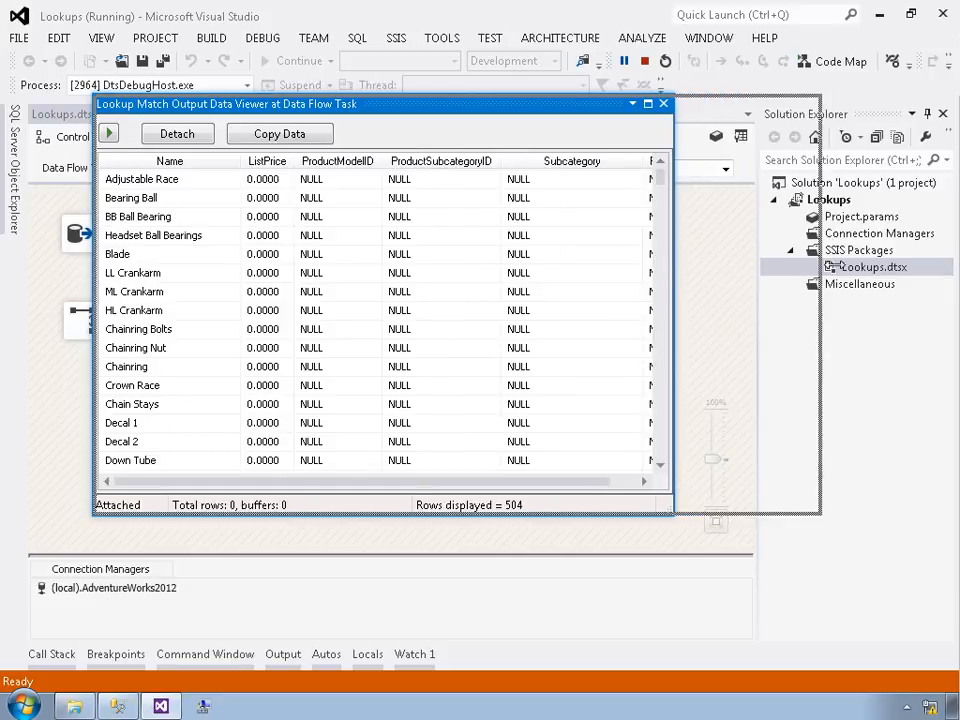
drag(687, 266, 835, 266)
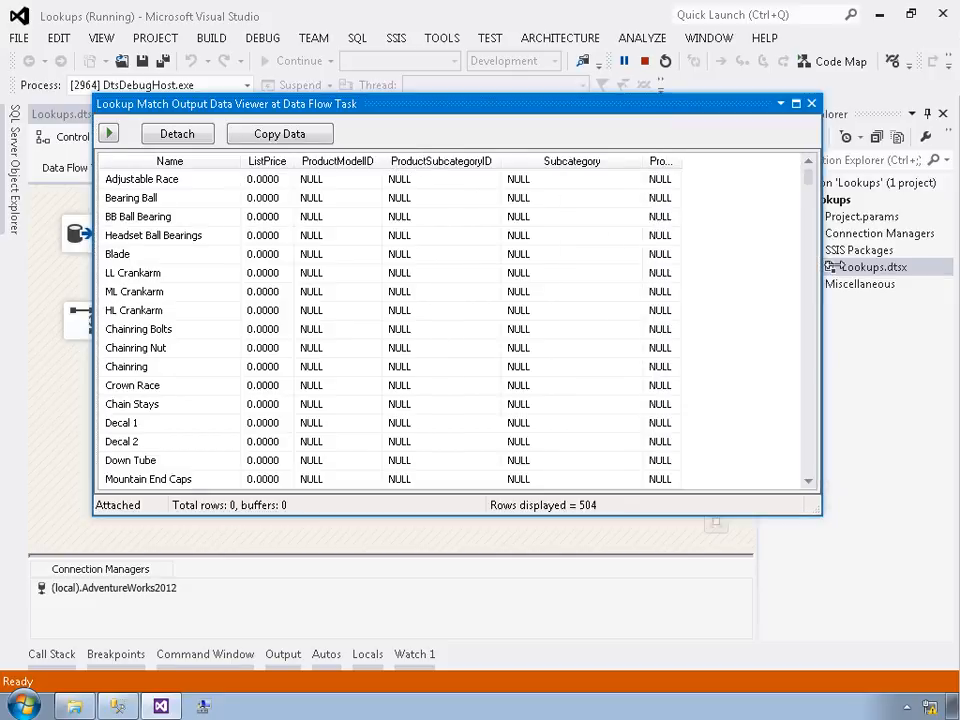
double_click(682, 166)
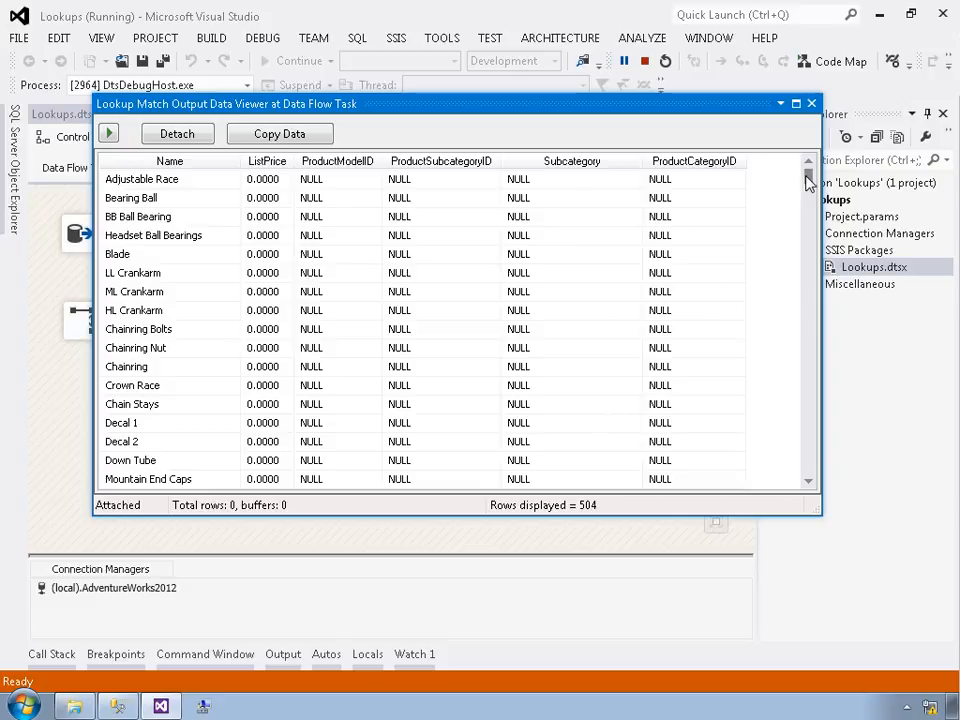
drag(808, 178, 808, 303)
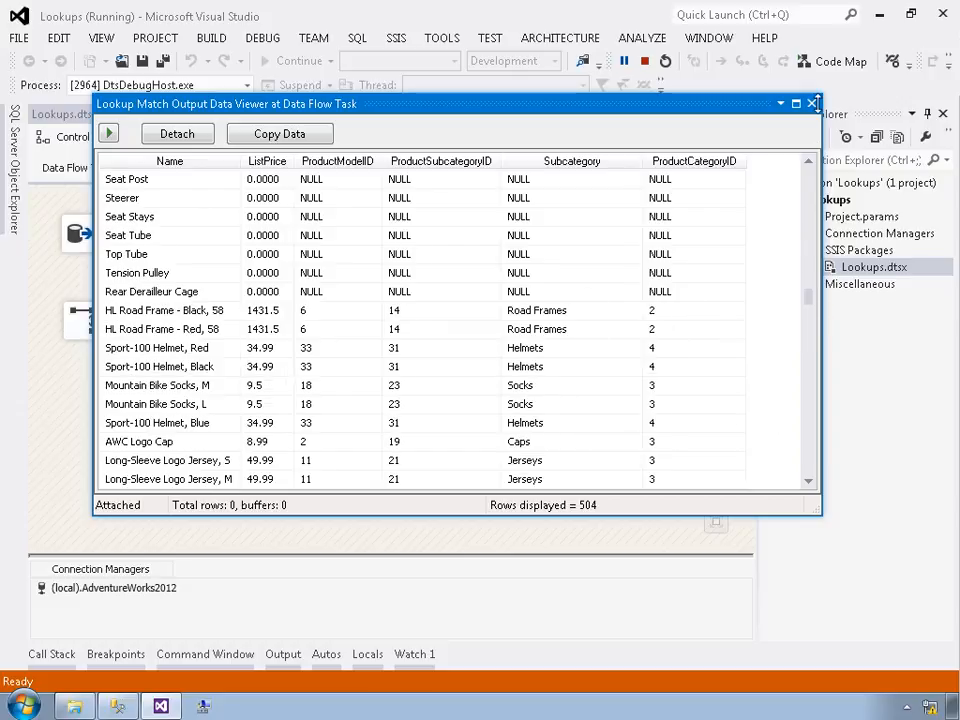
click(811, 103)
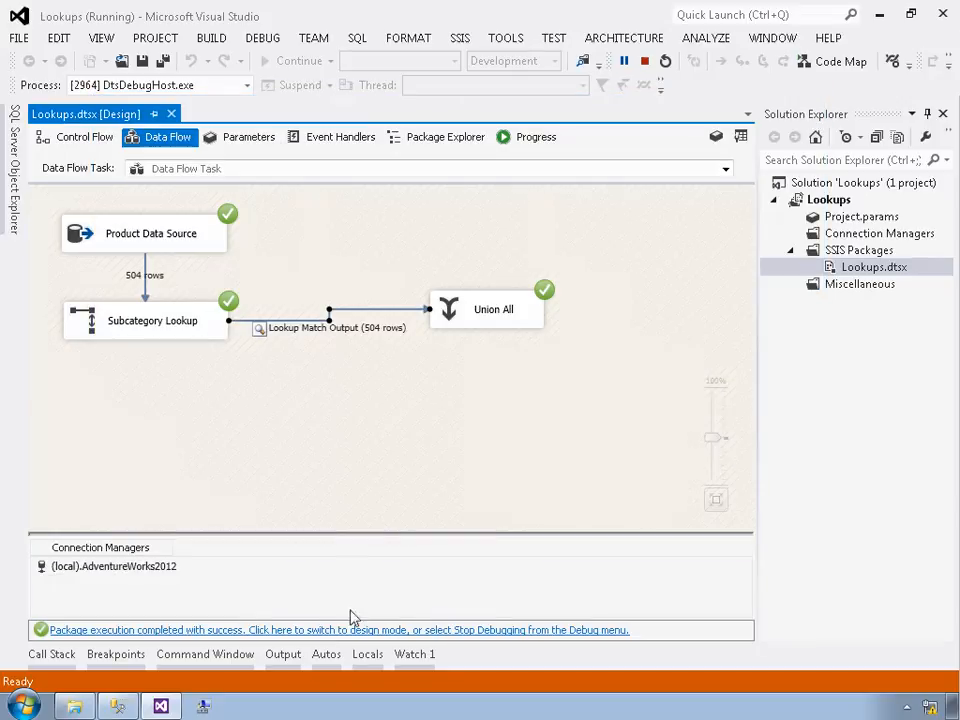
Step: Return to design mode and delete the Union All transformation
click(358, 630)
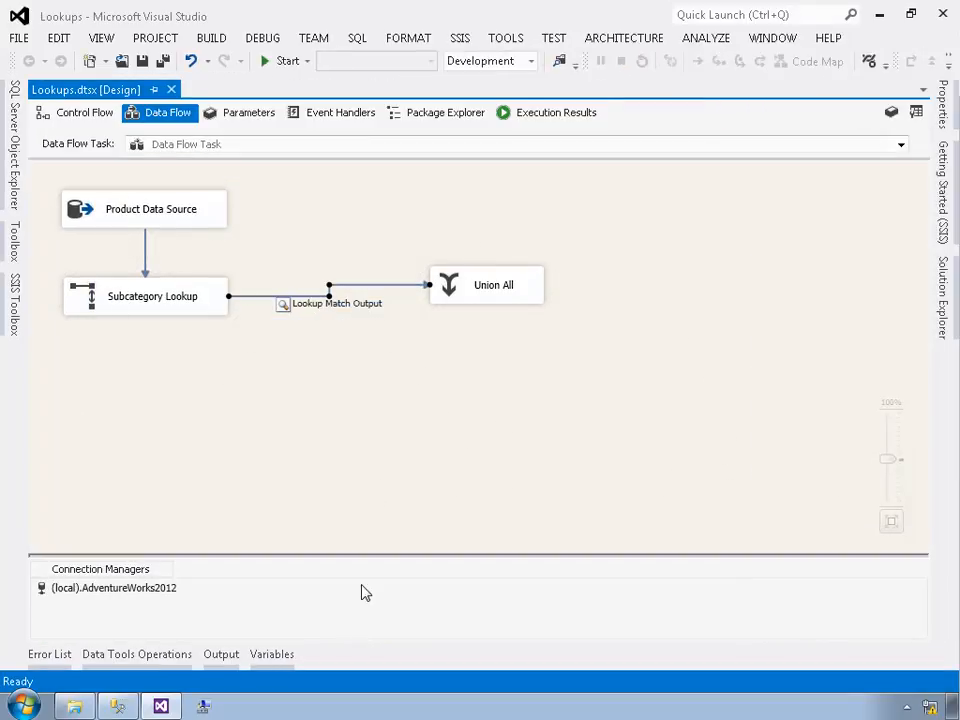
click(448, 288)
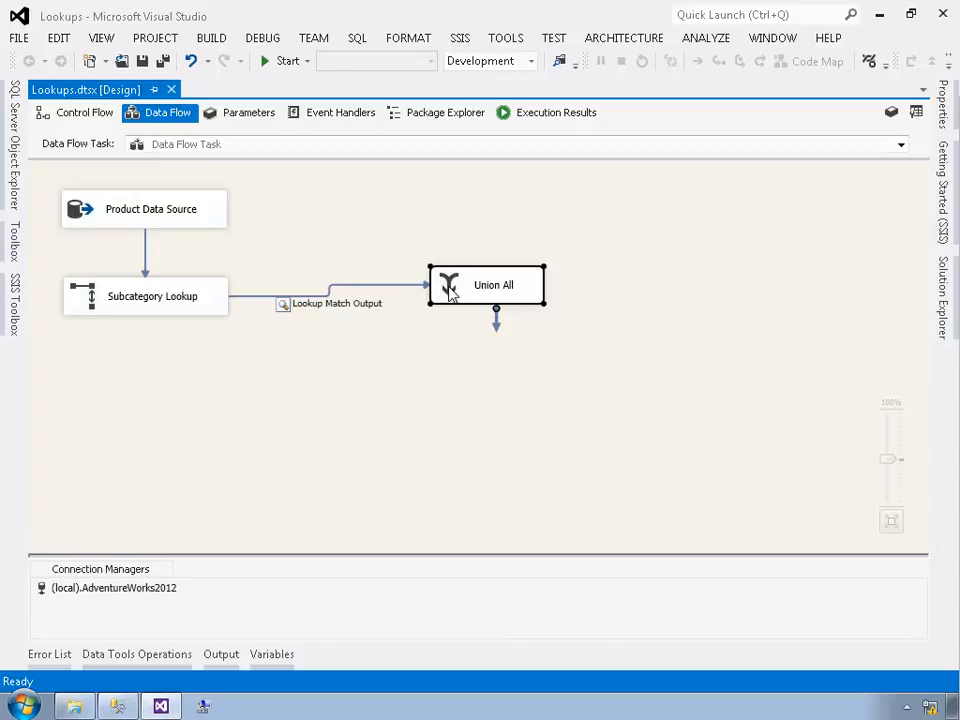
key(Delete)
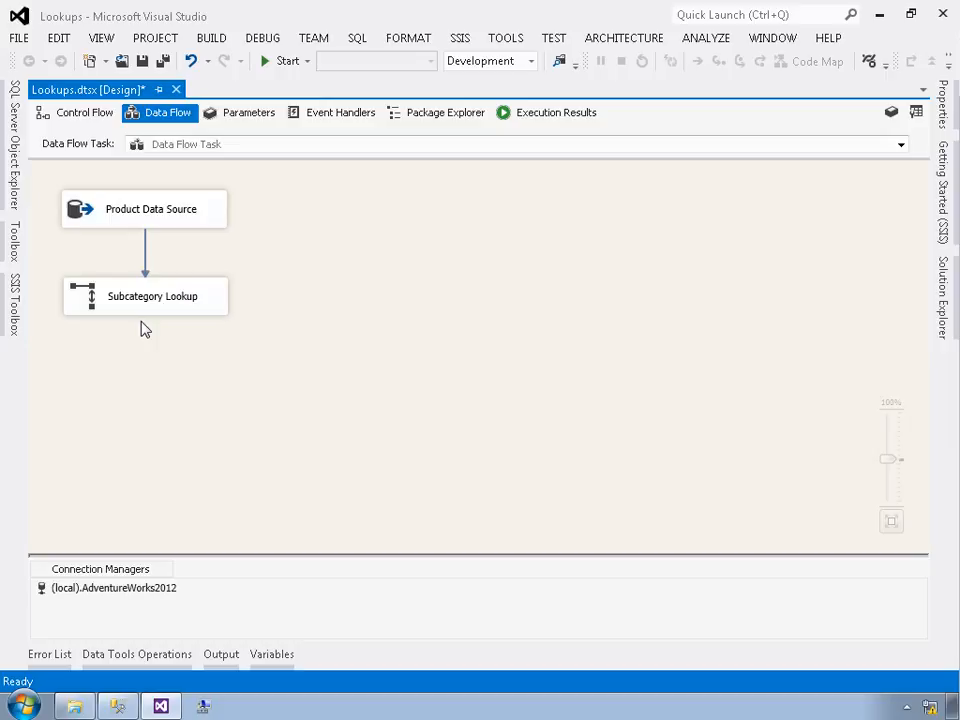
Step: Add a new Lookup below the Subcategory Lookup and connect its Lookup Match Output to the new Lookup
click(15, 300)
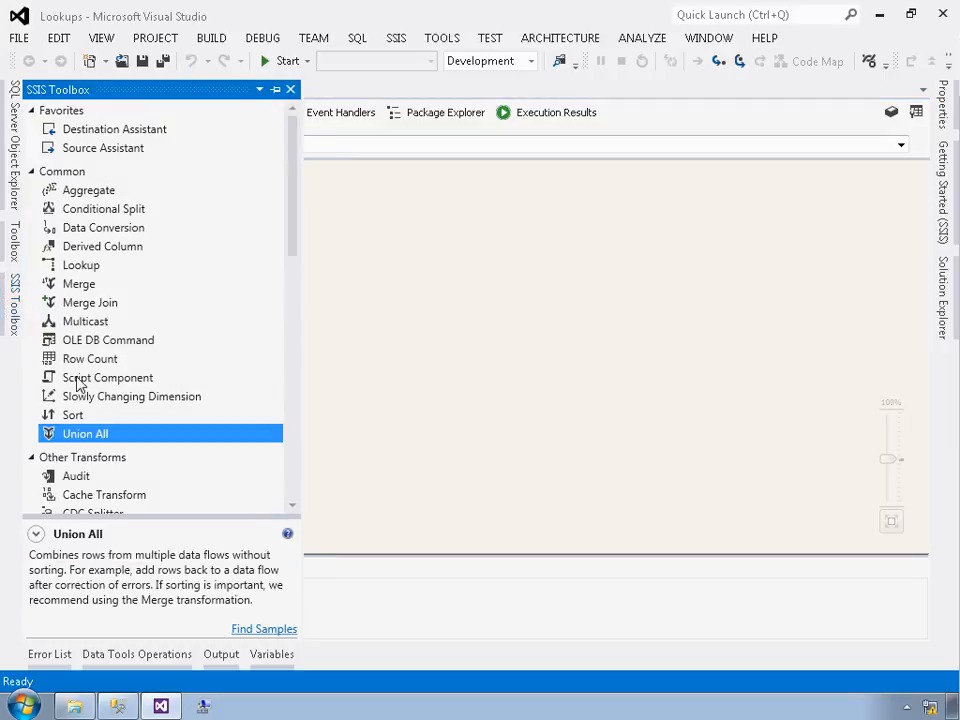
drag(82, 266, 109, 377)
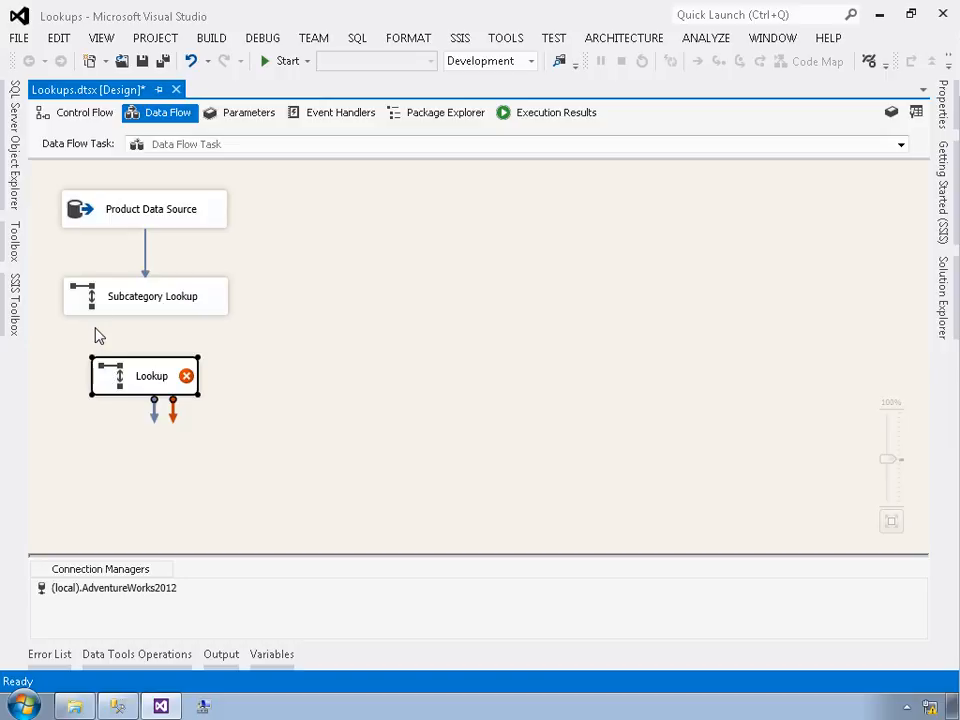
click(154, 298)
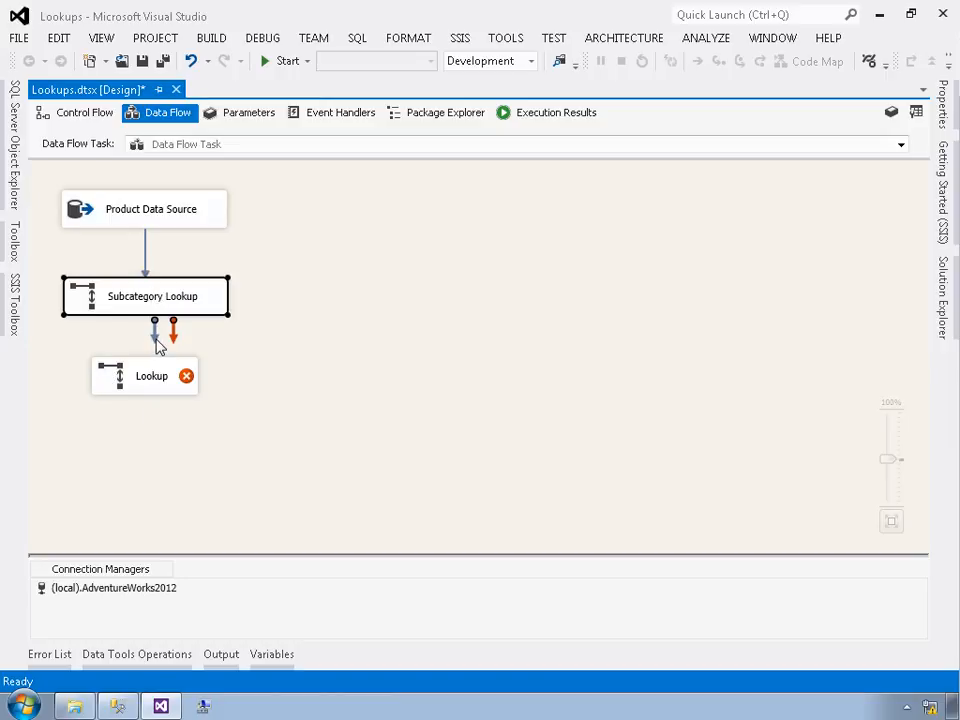
drag(157, 343, 160, 390)
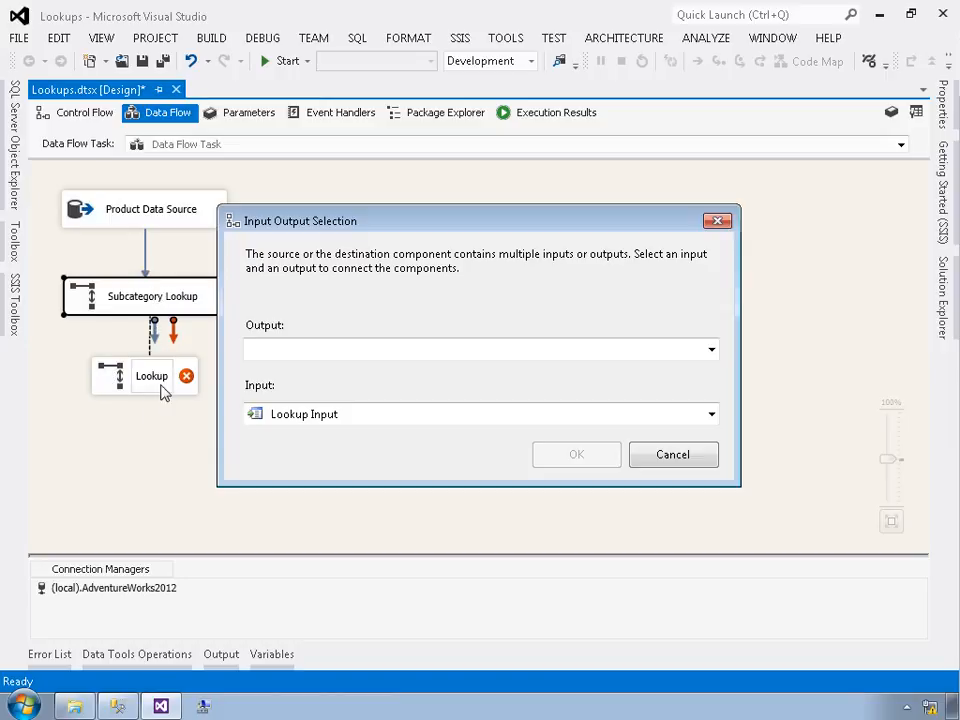
click(330, 349)
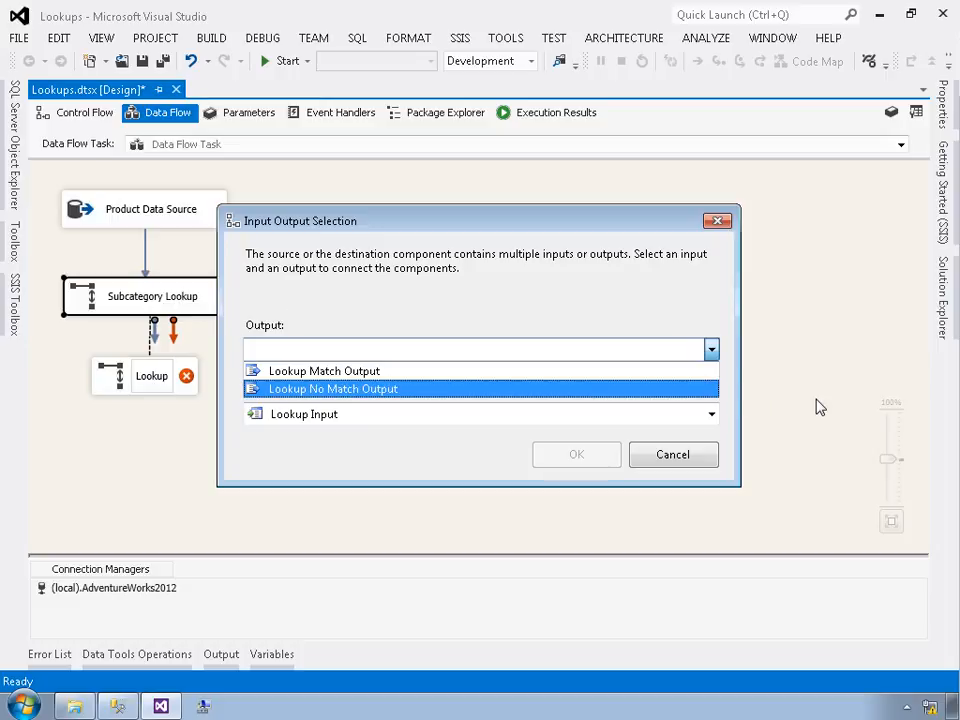
click(326, 376)
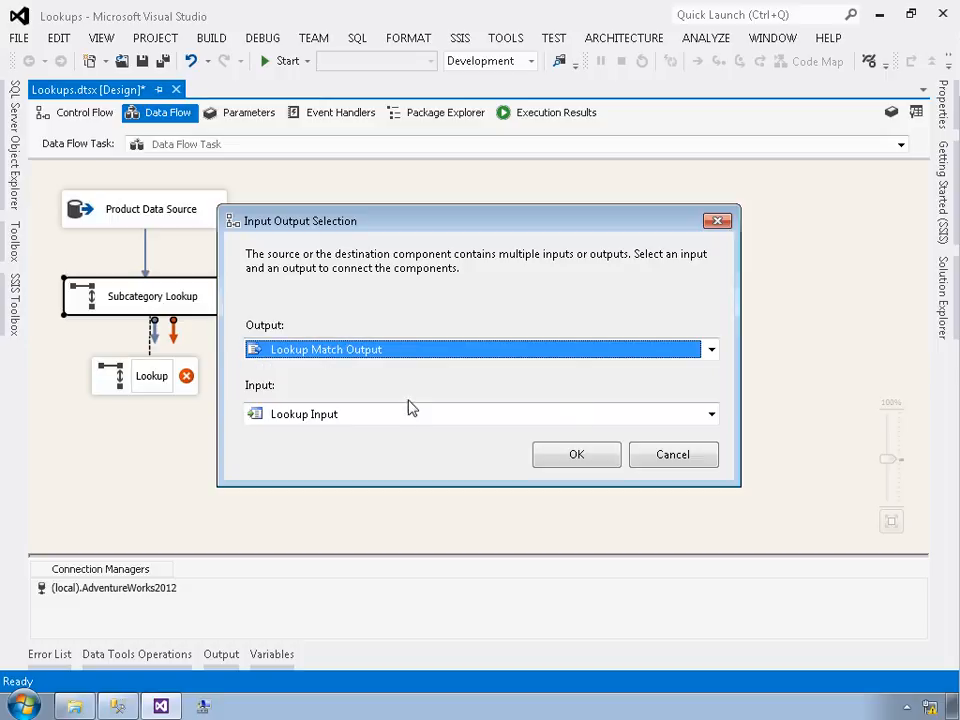
click(576, 456)
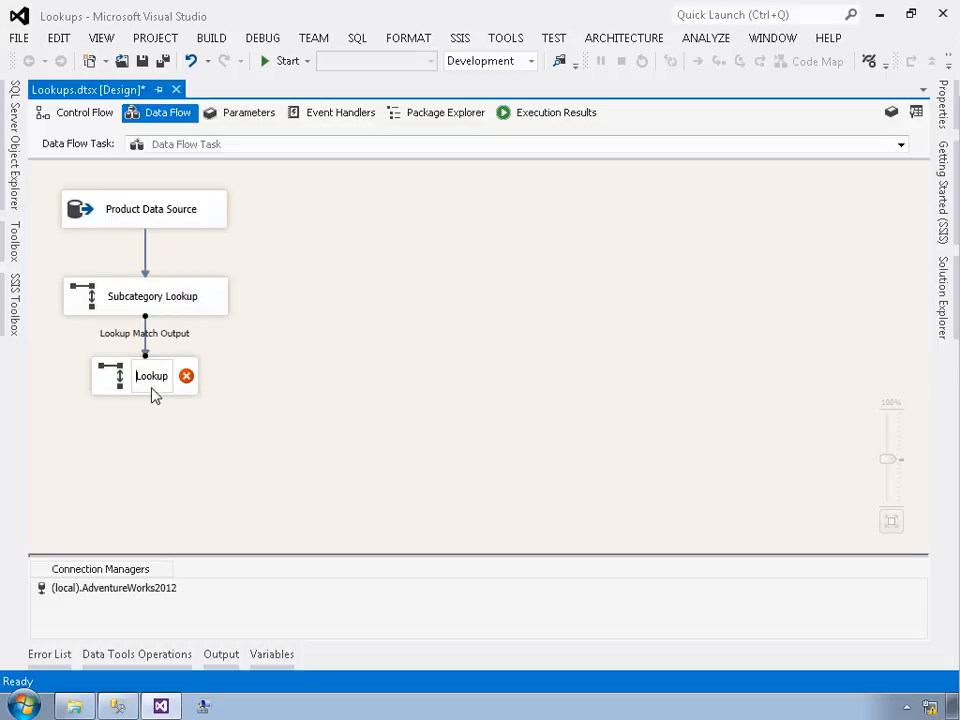
text(Category)
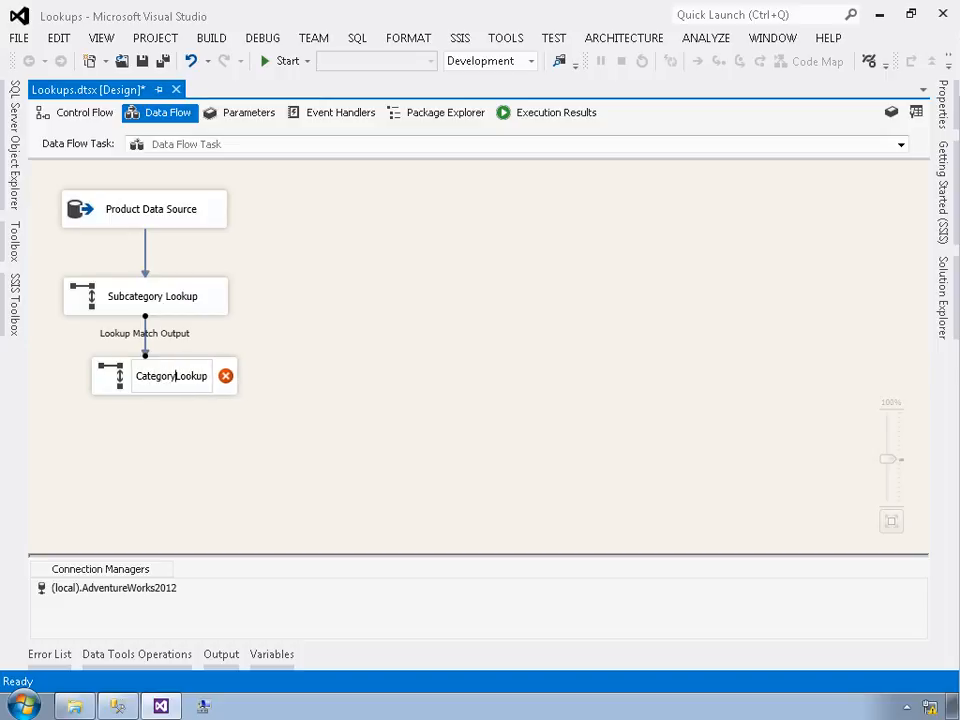
key(Return)
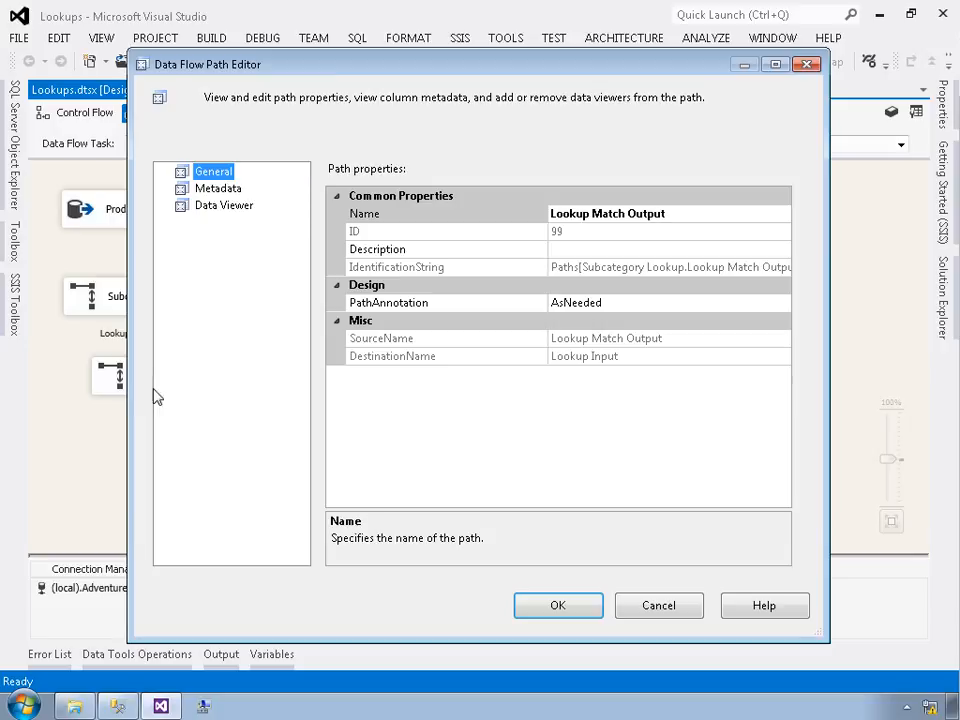
click(634, 604)
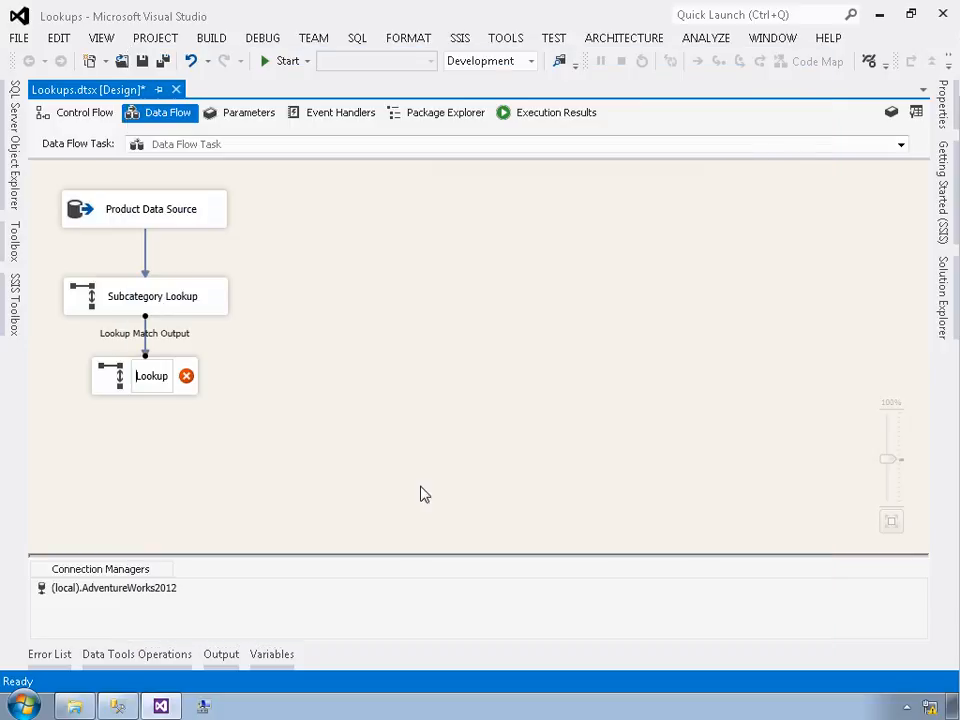
Step: Rename the new Lookup as Category Lookup
click(145, 343)
text(Category)
click(195, 446)
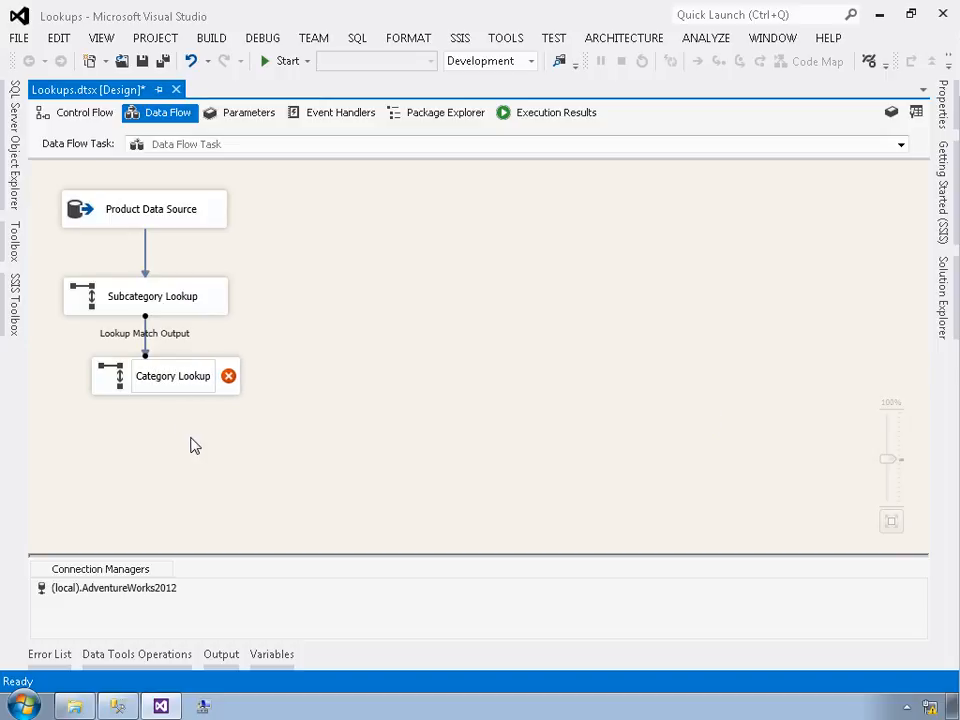
Step: Open the Category Lookup editor and set rows with no matching entries to Ignore failure
double_click(112, 378)
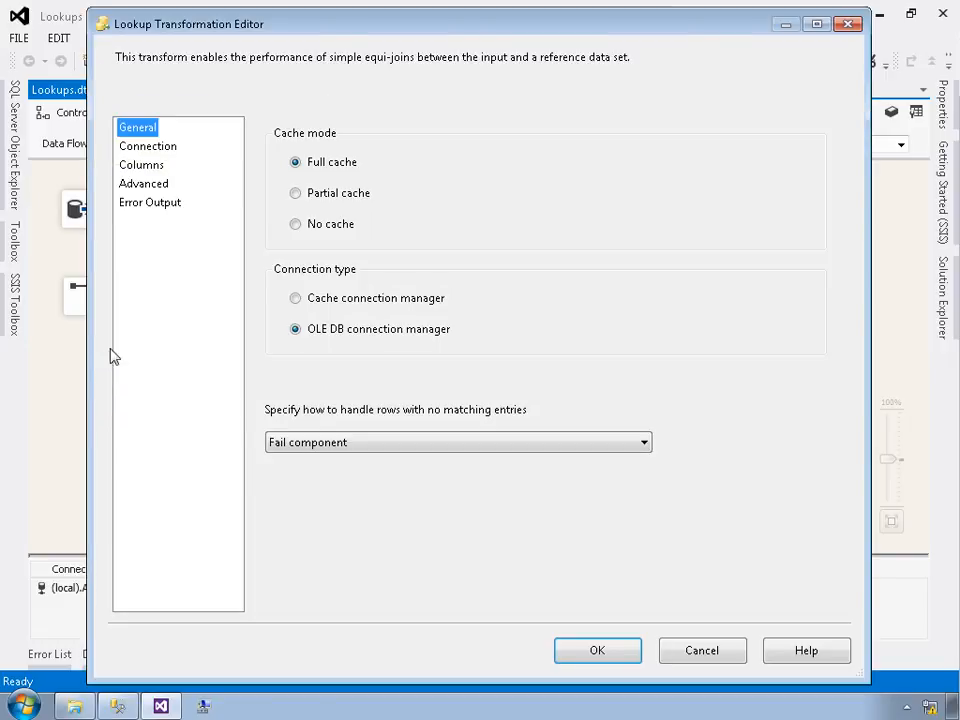
click(347, 446)
click(328, 460)
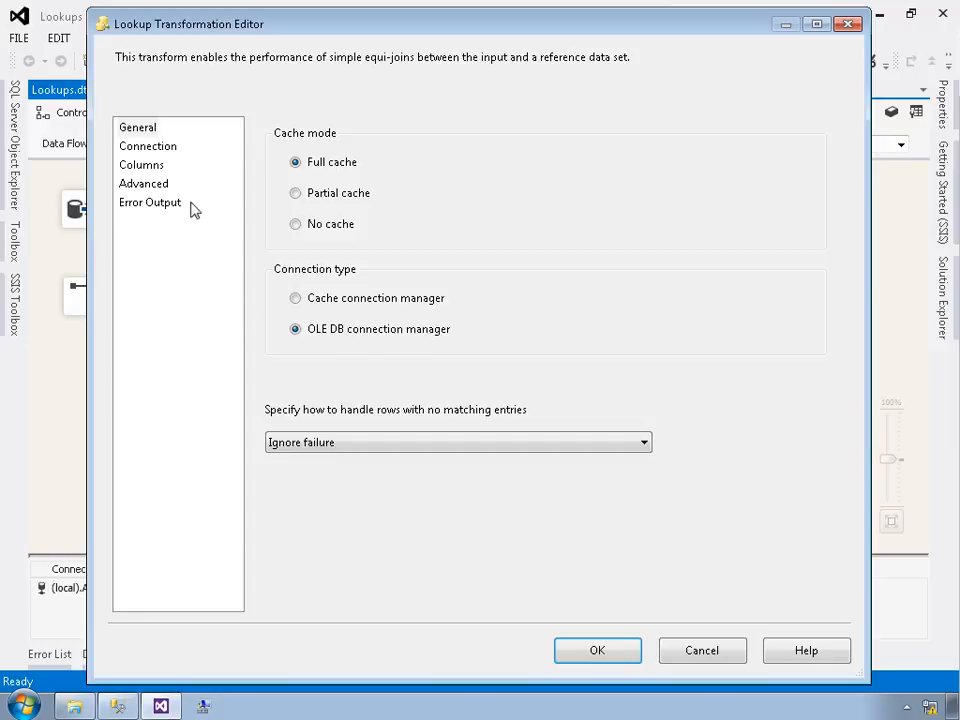
click(159, 149)
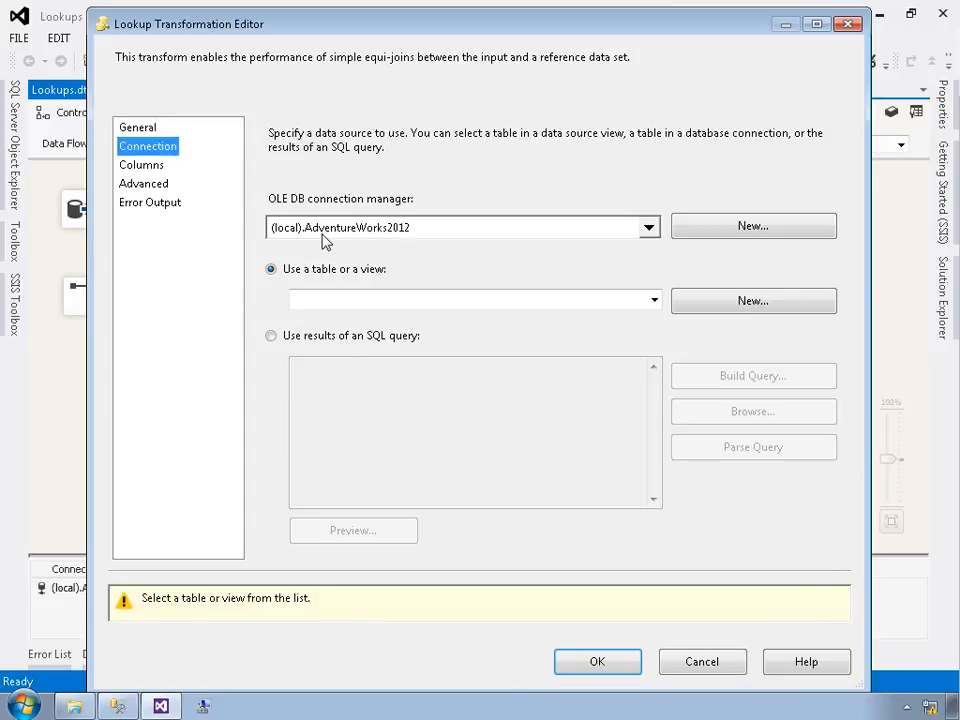
Step: Set the Category Lookup's reference table to [Production].[ProductCategory] and preview its rows
click(349, 300)
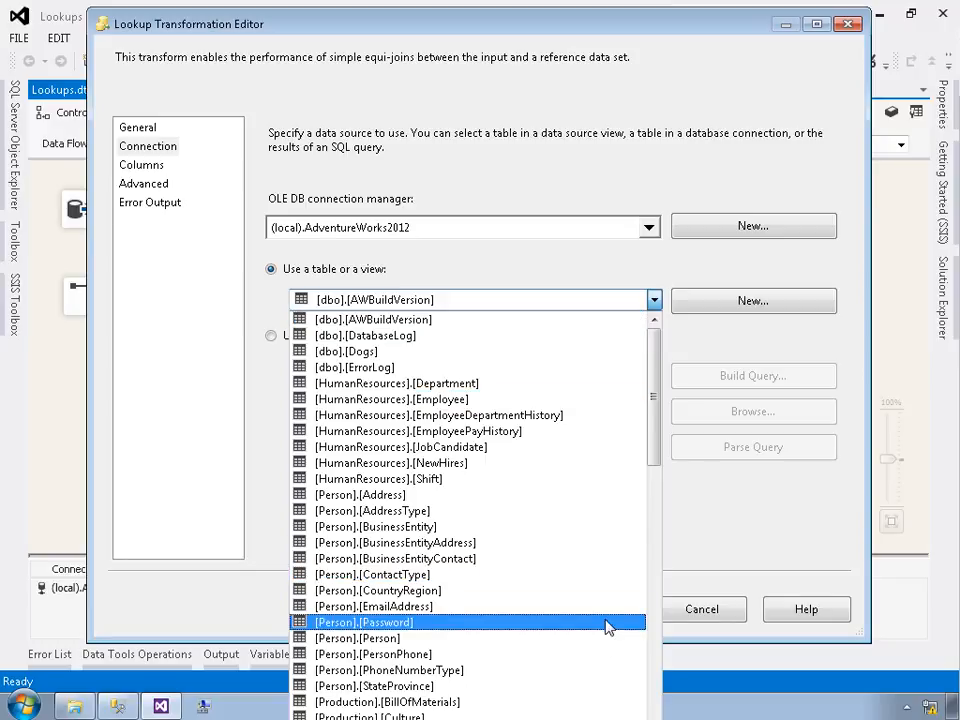
scroll(654, 649, down, 9)
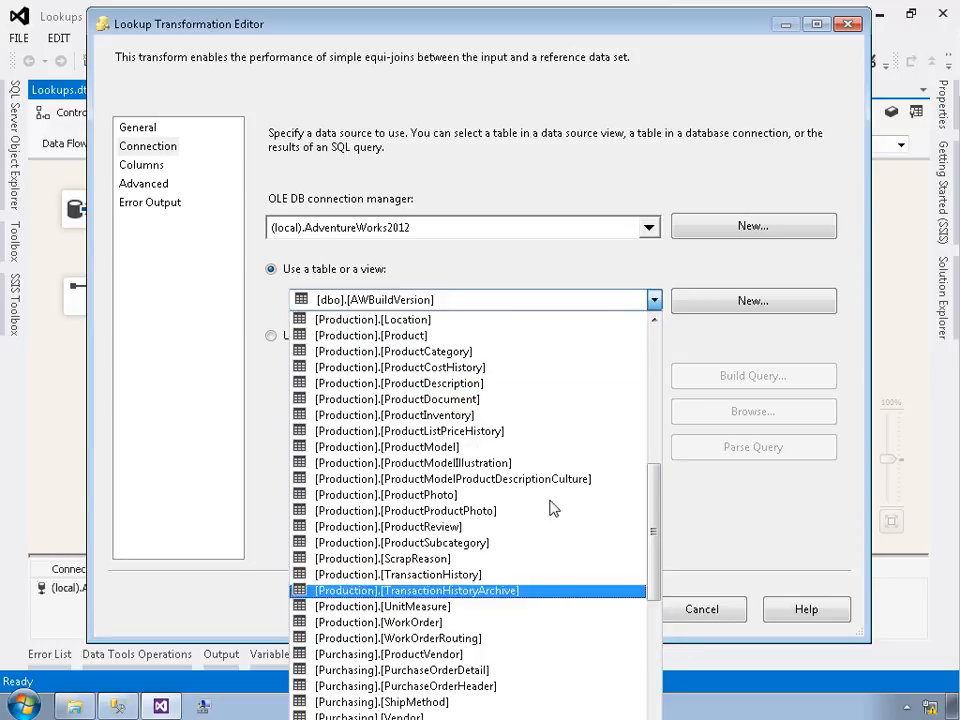
click(441, 352)
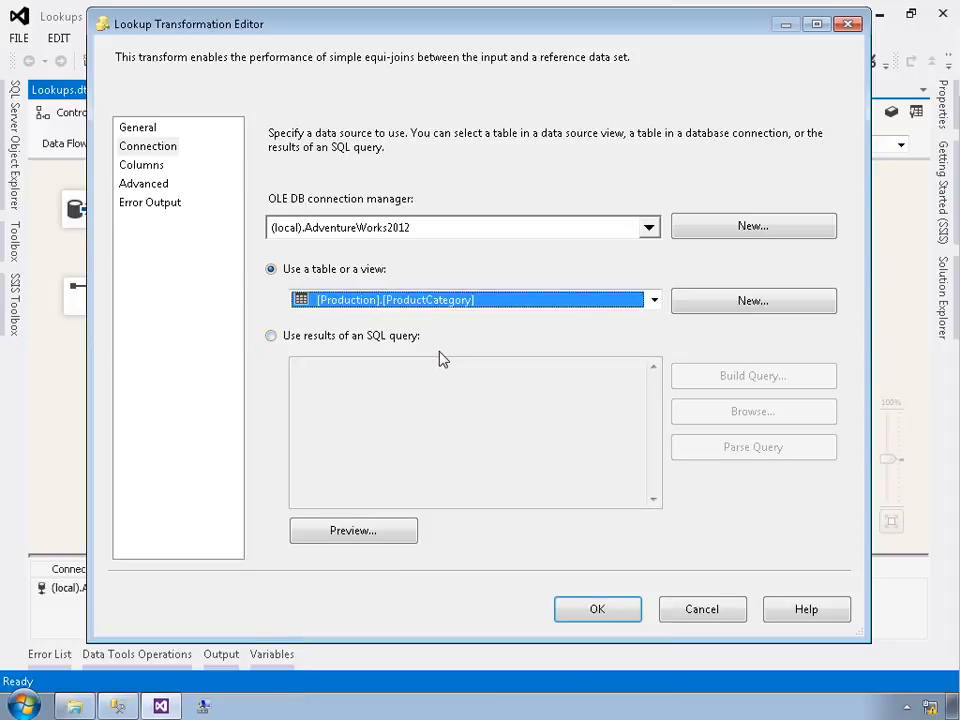
click(362, 531)
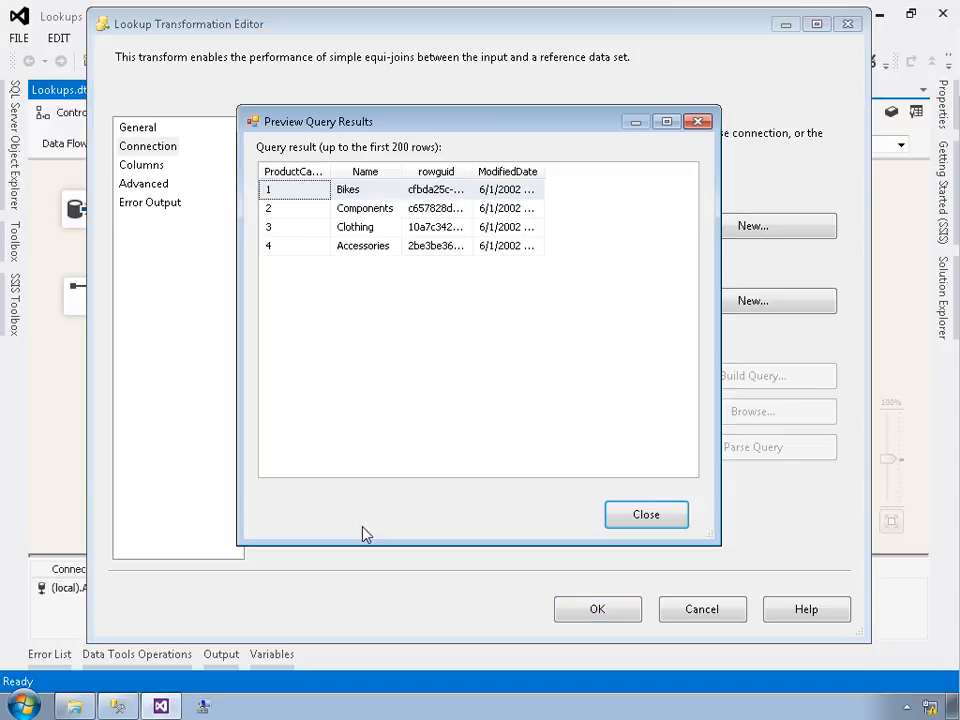
click(628, 516)
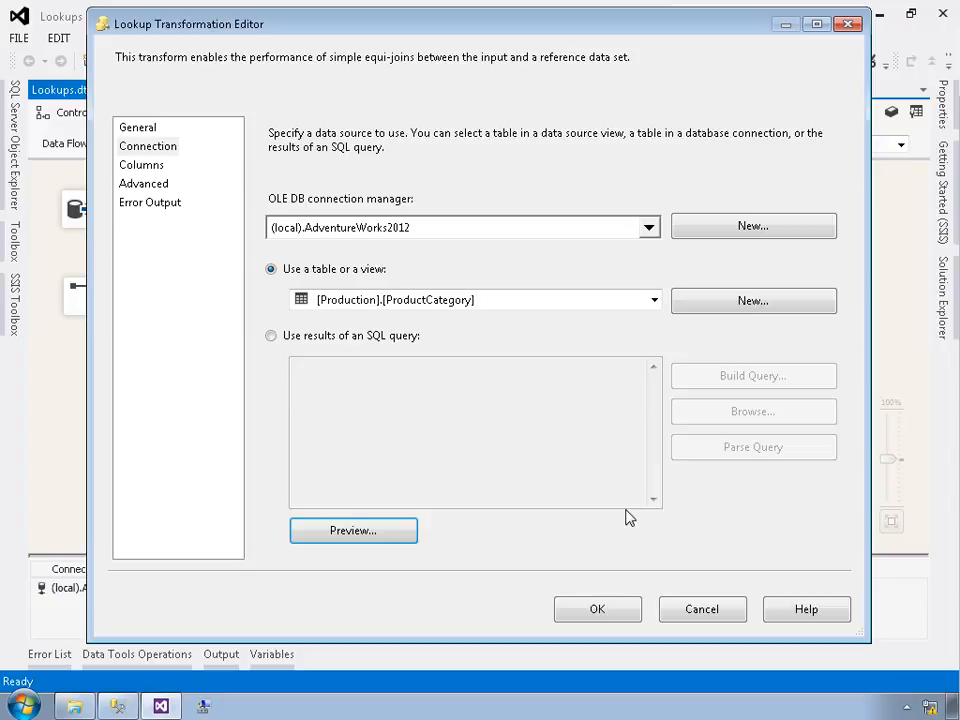
Step: Join ProductCategoryID to the lookup's ProductCategoryID, add the Name column with output alias Category, and close the editor
click(160, 170)
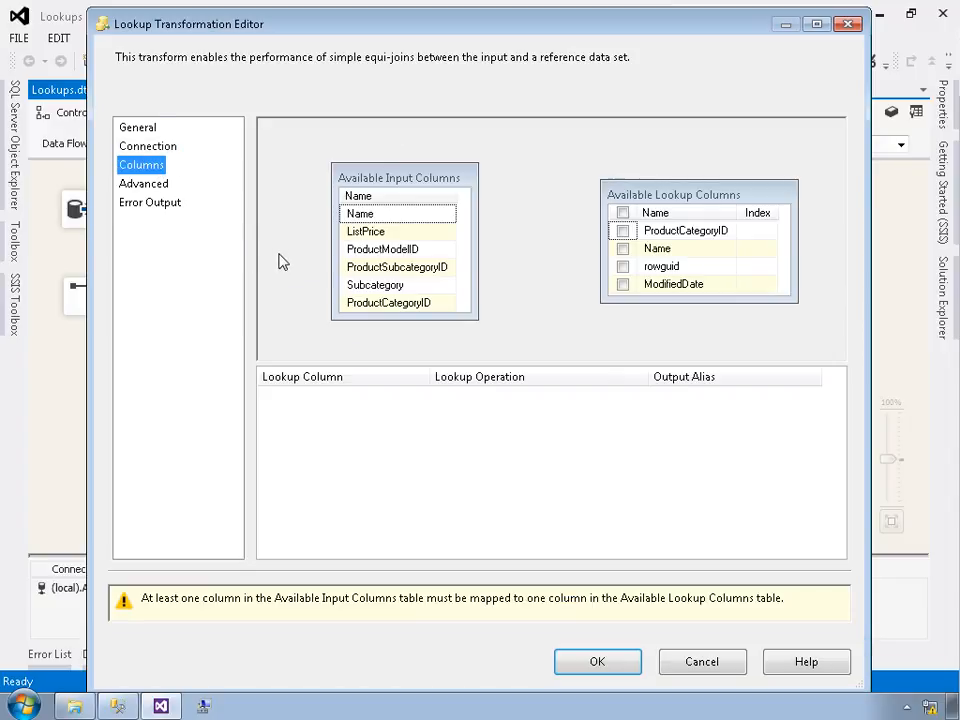
drag(360, 311, 714, 234)
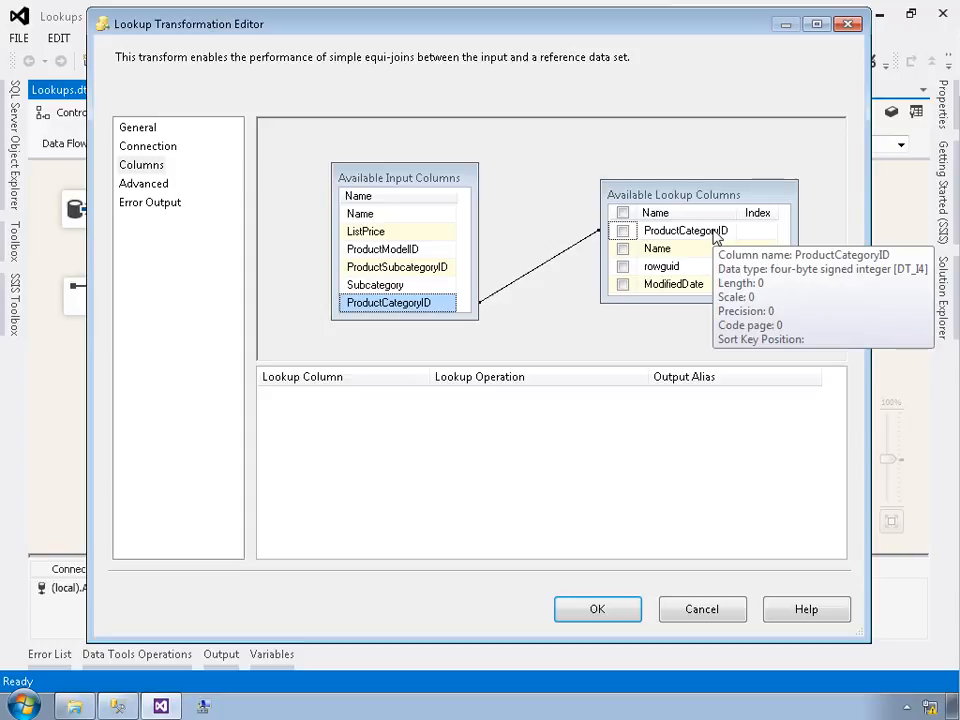
click(623, 249)
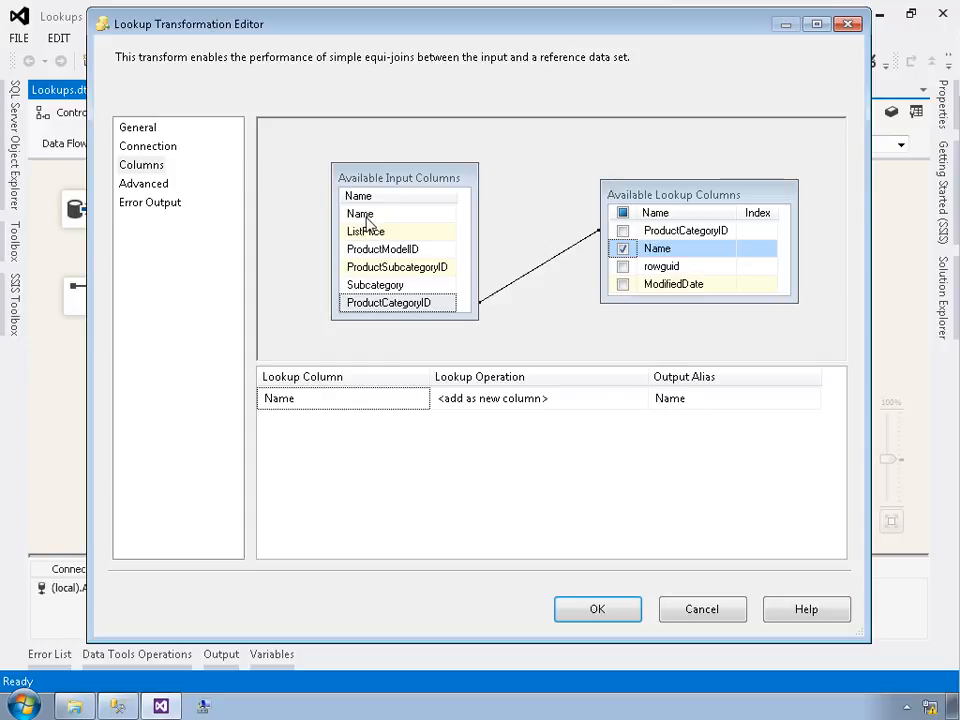
click(678, 402)
double_click(687, 411)
text(Category)
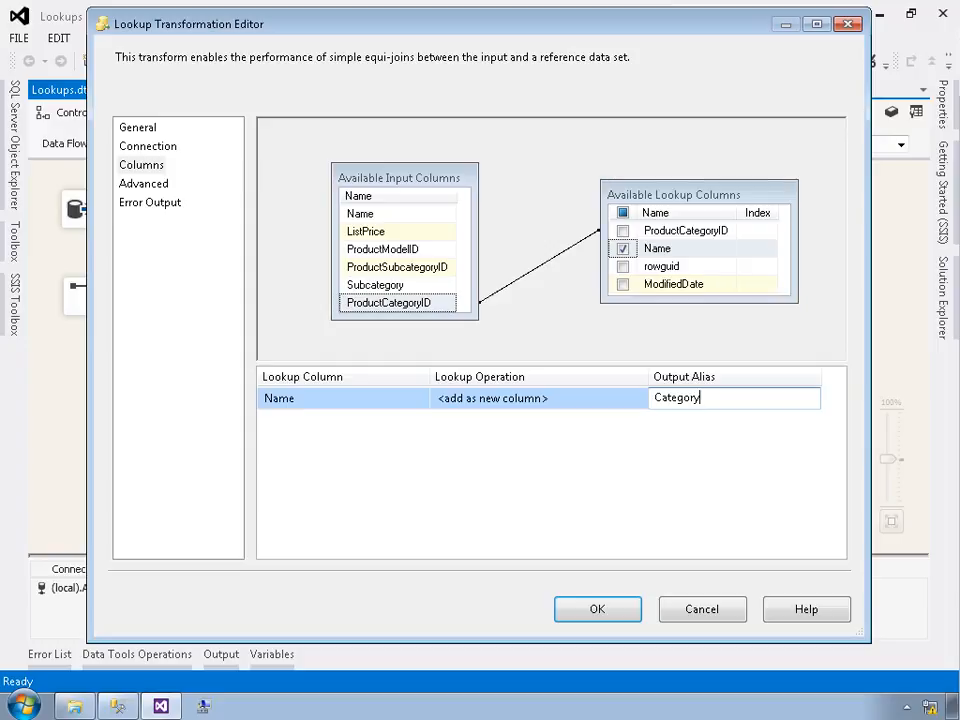
key(Return)
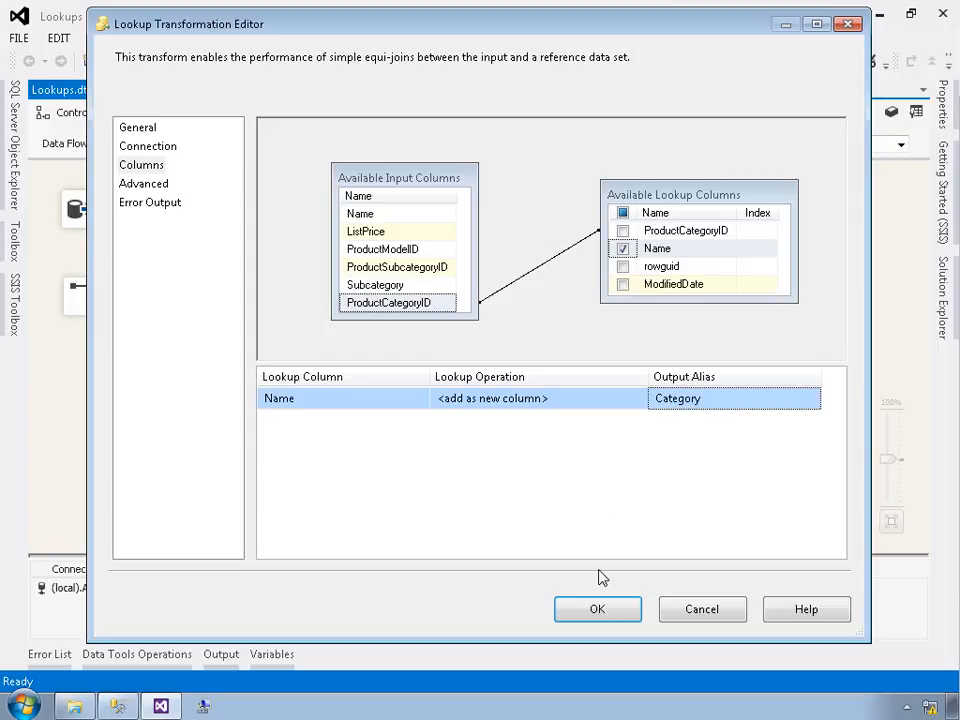
click(600, 611)
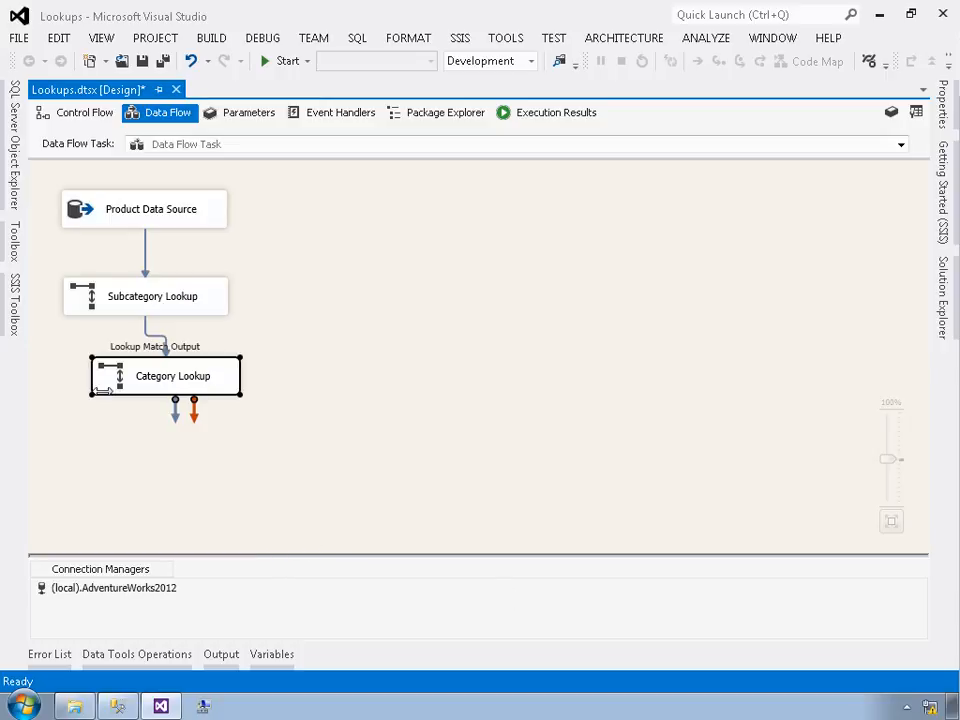
Step: Add a new Lookup below the Category Lookup and connect its Lookup Match Output to the new Lookup
click(20, 300)
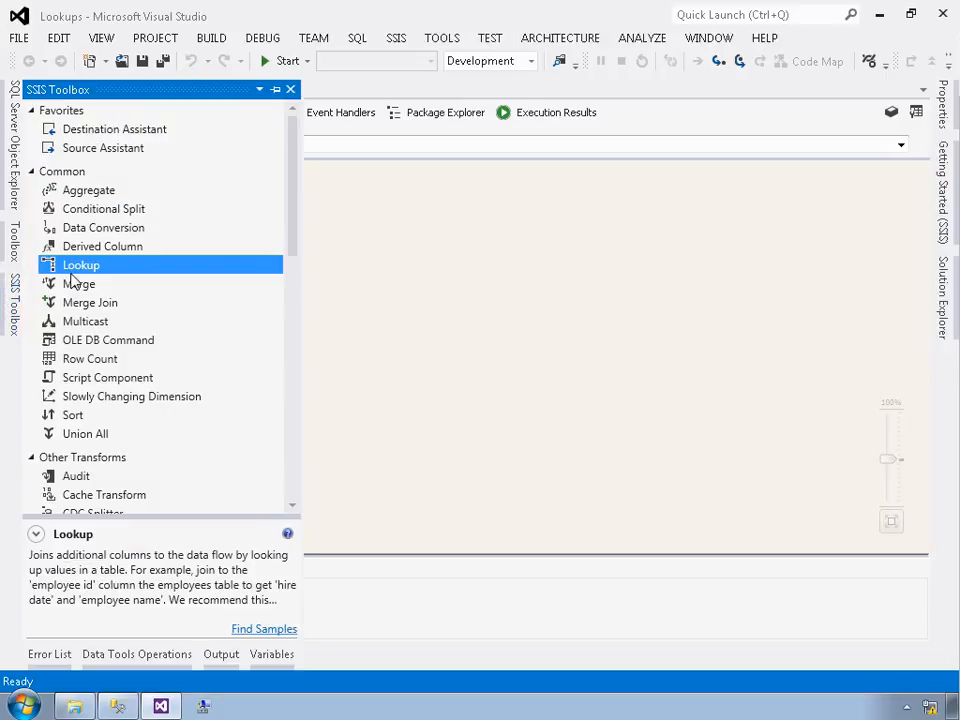
drag(75, 275, 130, 467)
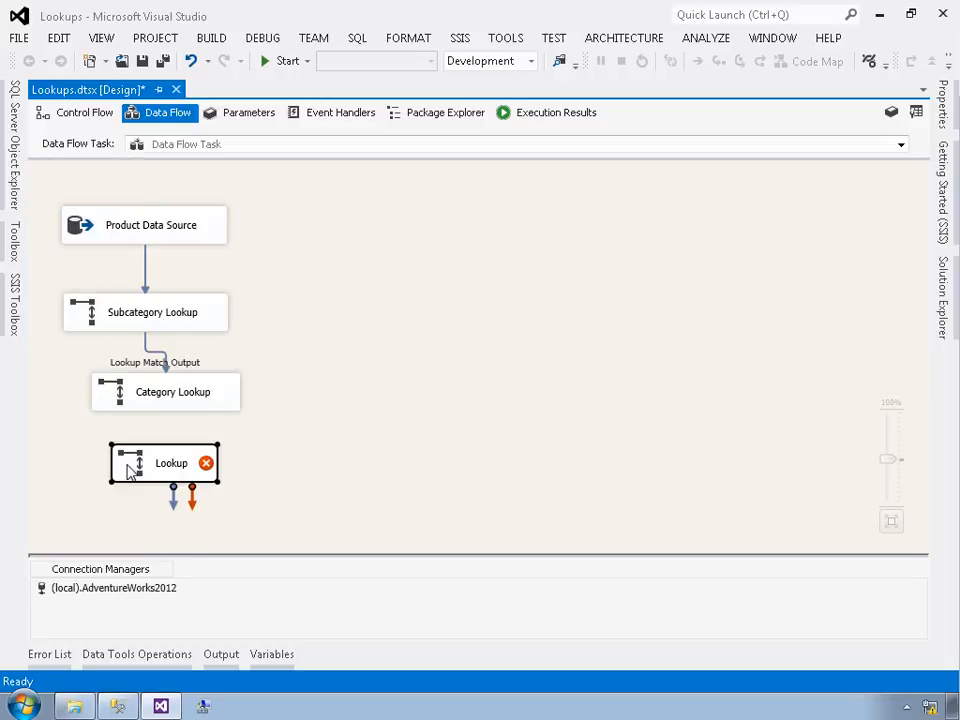
click(170, 402)
drag(177, 437, 167, 476)
click(392, 350)
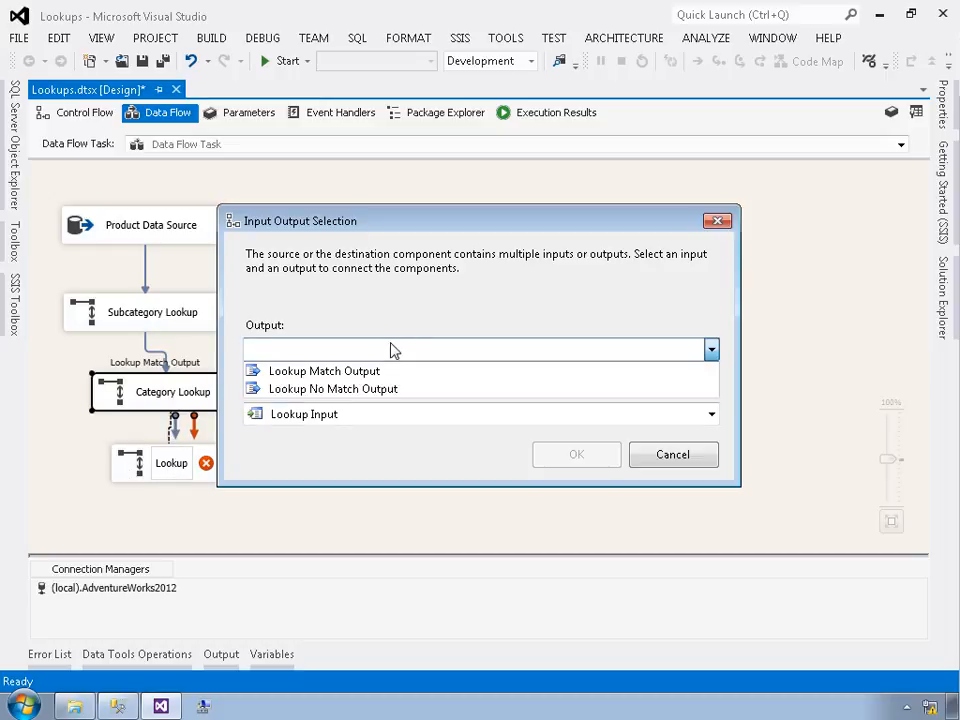
click(368, 373)
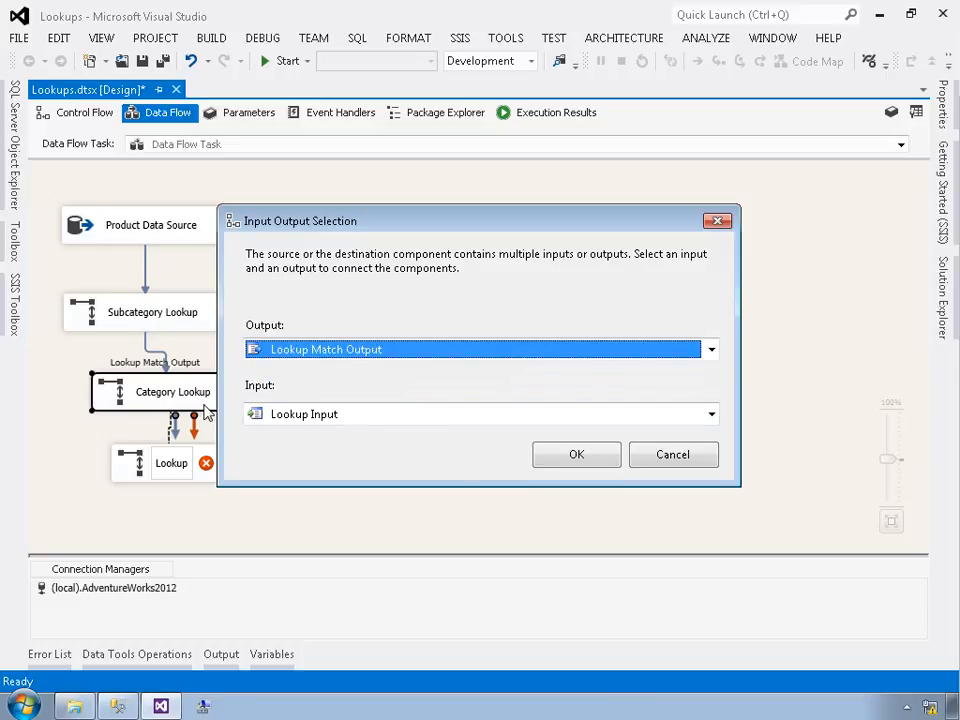
click(578, 466)
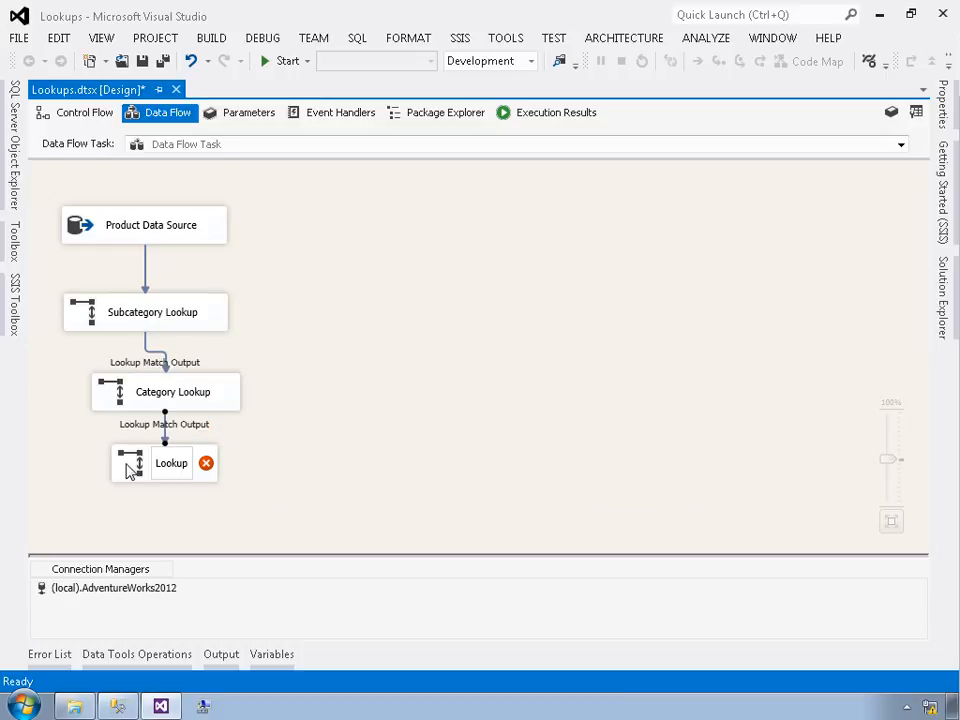
Step: Rename the new Lookup as Model Lookup
click(132, 468)
click(157, 468)
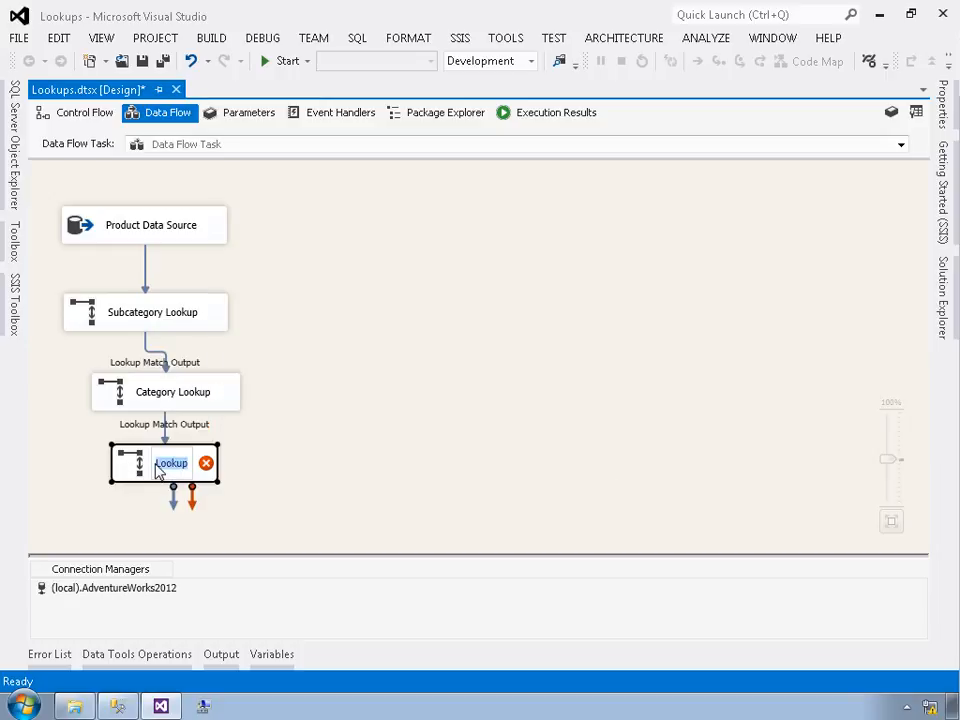
click(158, 466)
text(Model)
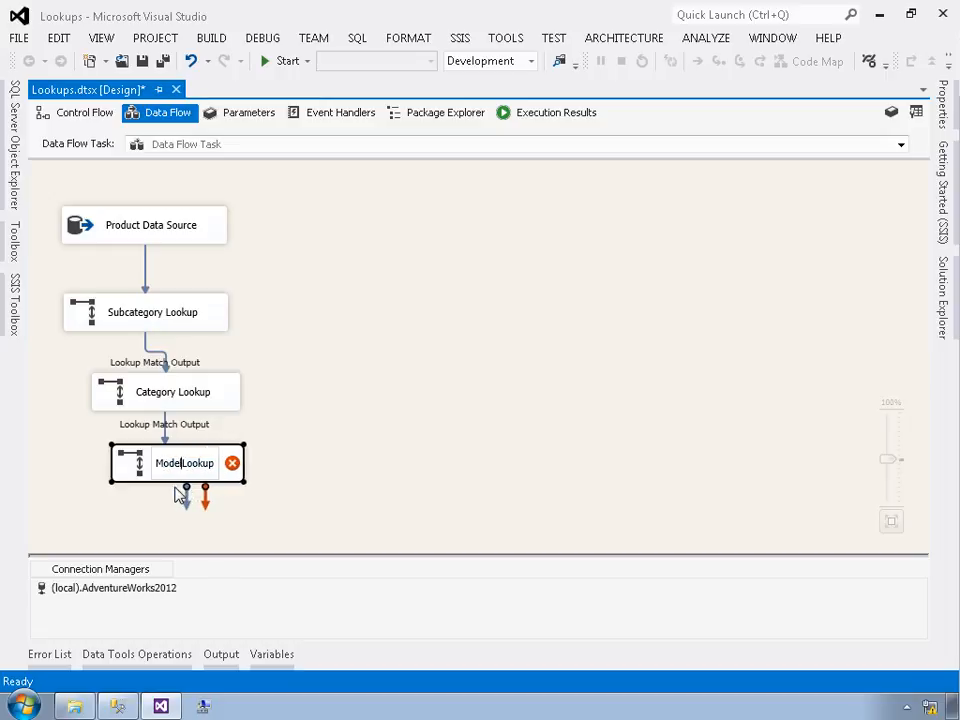
key(Return)
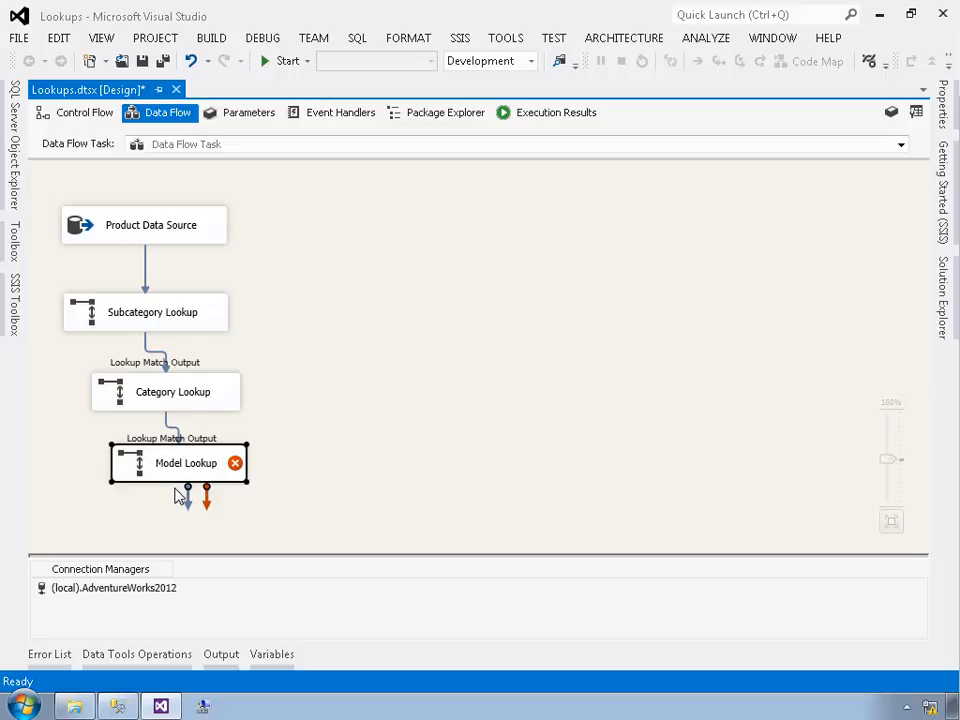
Step: Open the Model Lookup editor and set rows with no matching entries to Ignore failure
drag(150, 474, 150, 472)
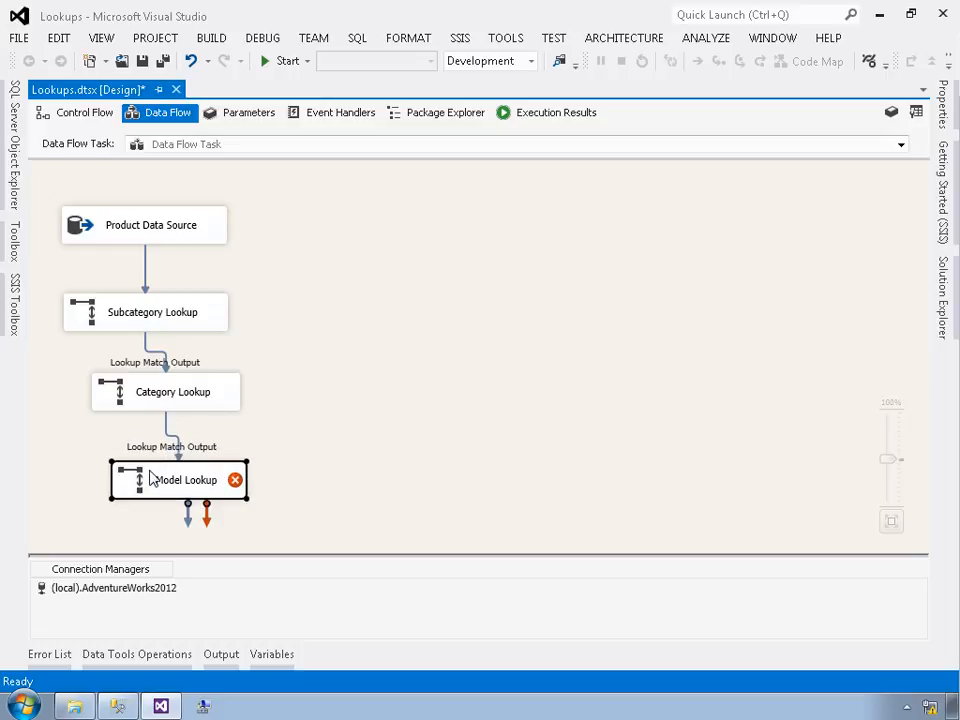
double_click(152, 477)
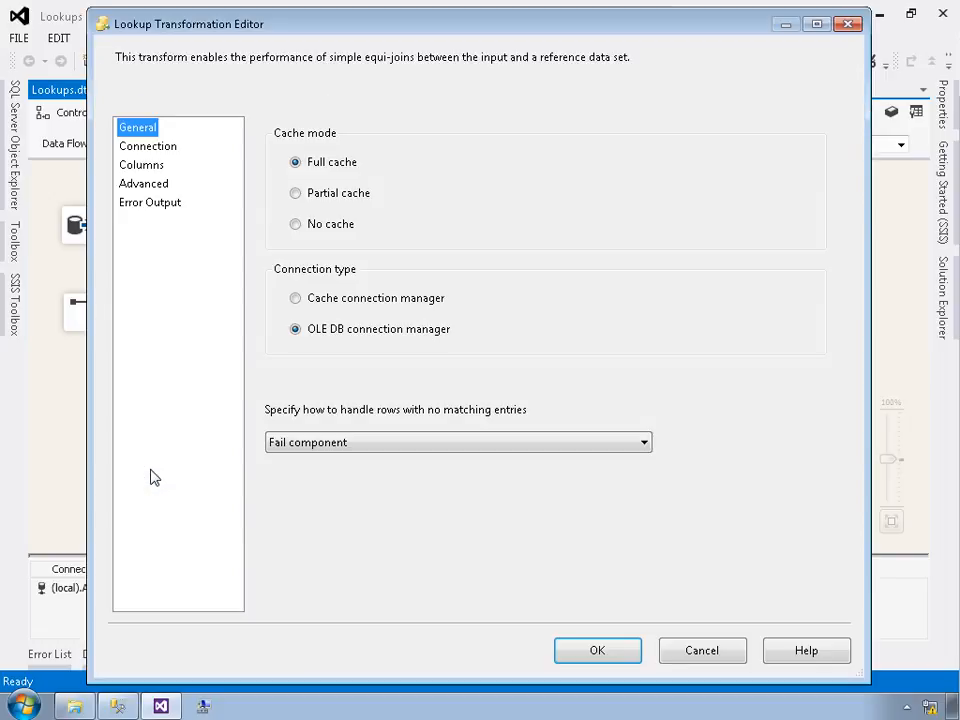
click(345, 447)
click(332, 457)
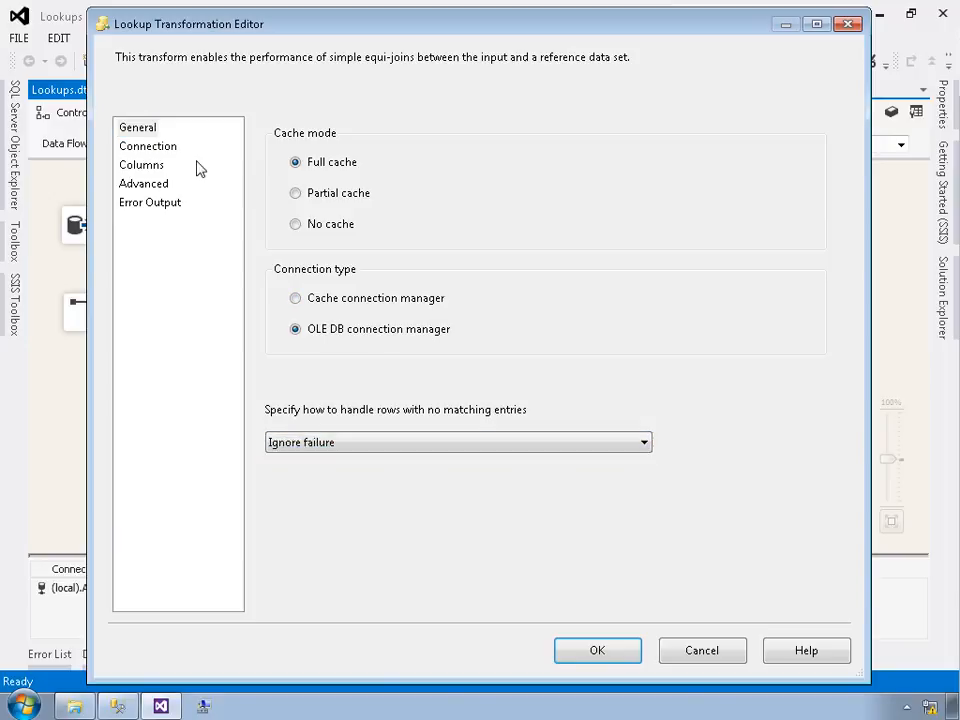
Step: Set the Model Lookup's reference table to [Production].[ProductModel]
click(160, 147)
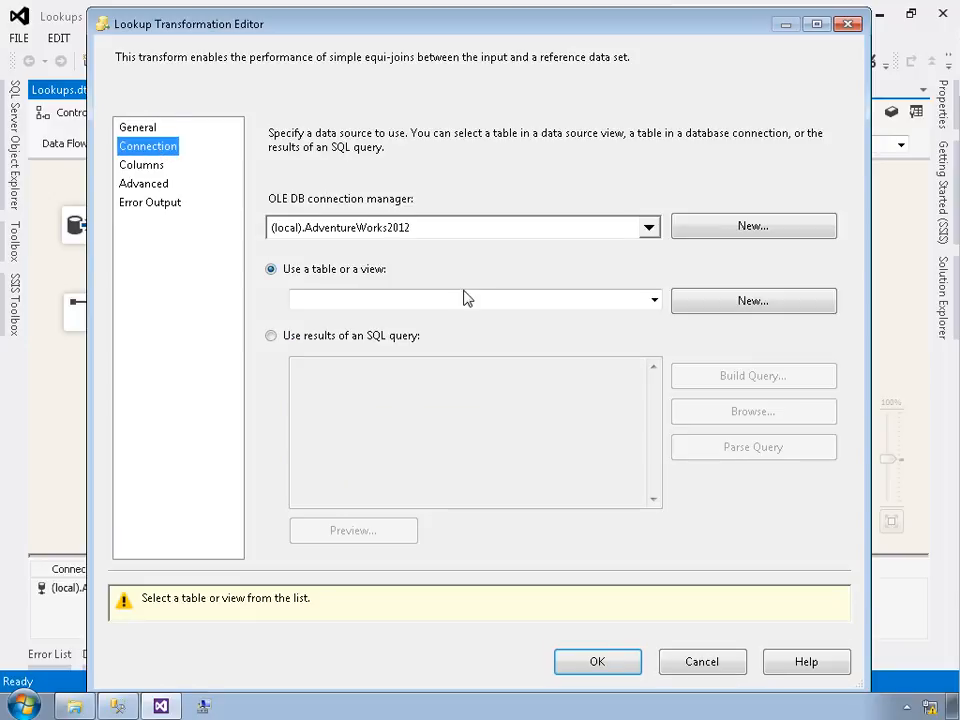
click(465, 302)
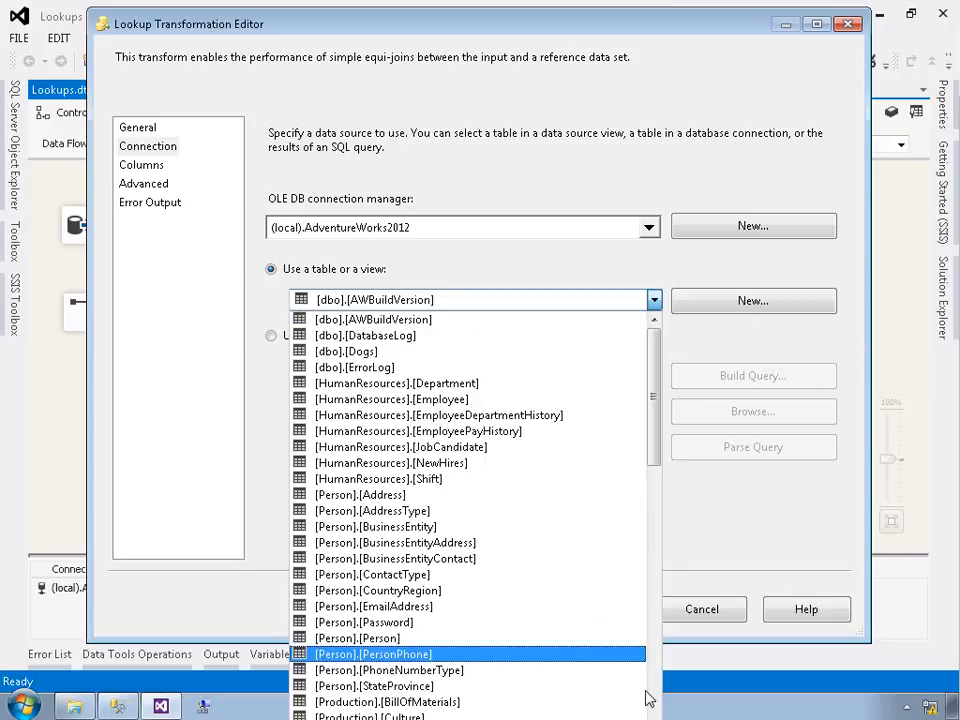
scroll(648, 694, down, 9)
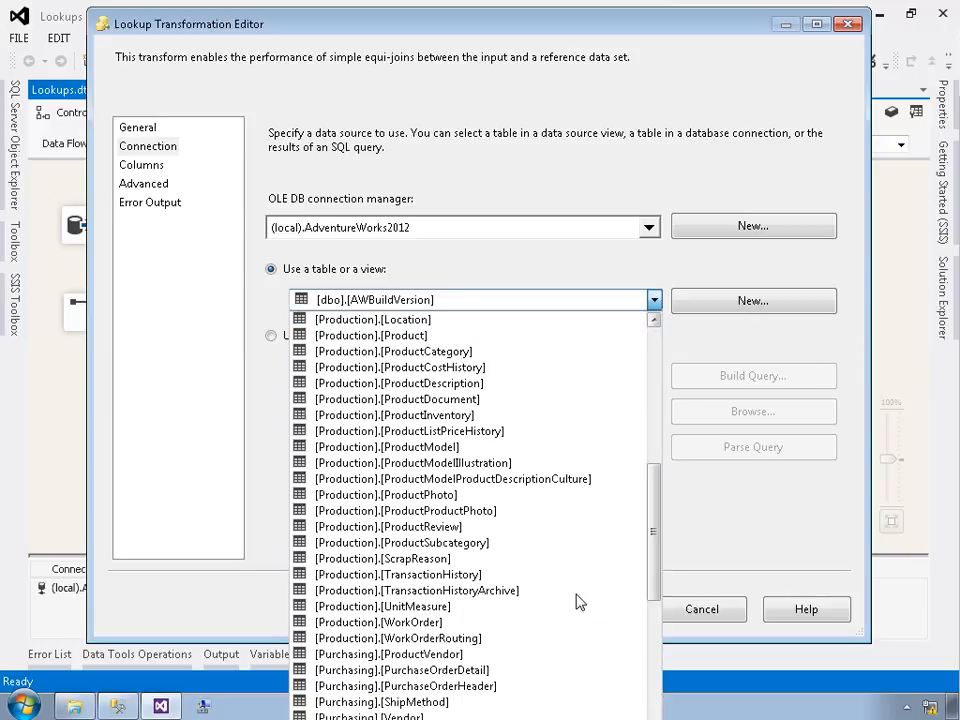
click(440, 447)
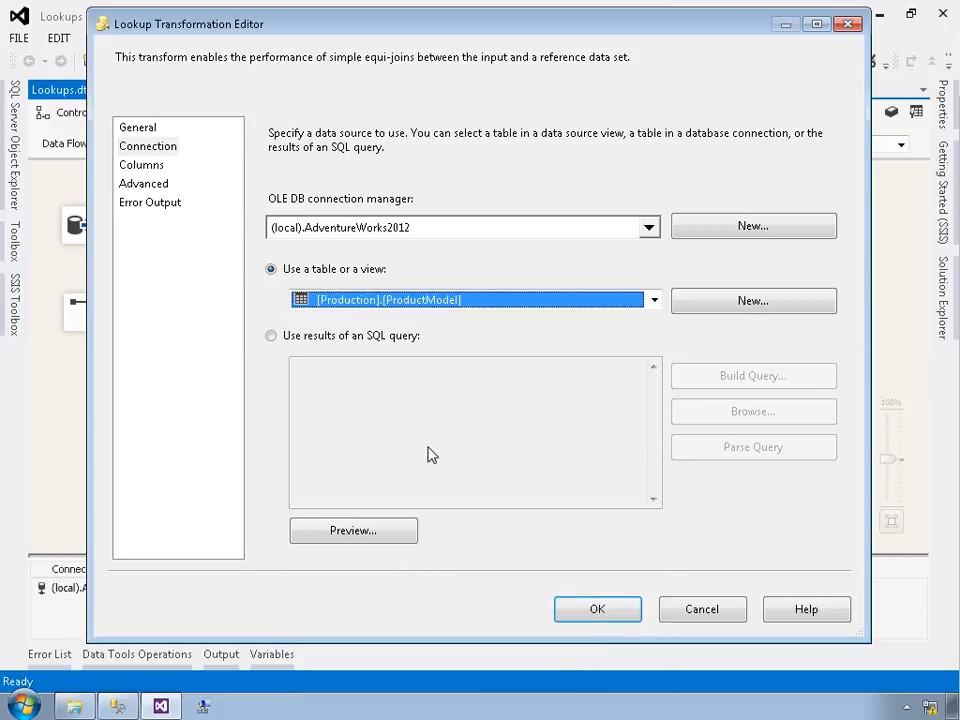
Step: Join ProductModelID to the lookup's ProductModelID, add the Name column with output alias Model, and close the editor
click(143, 166)
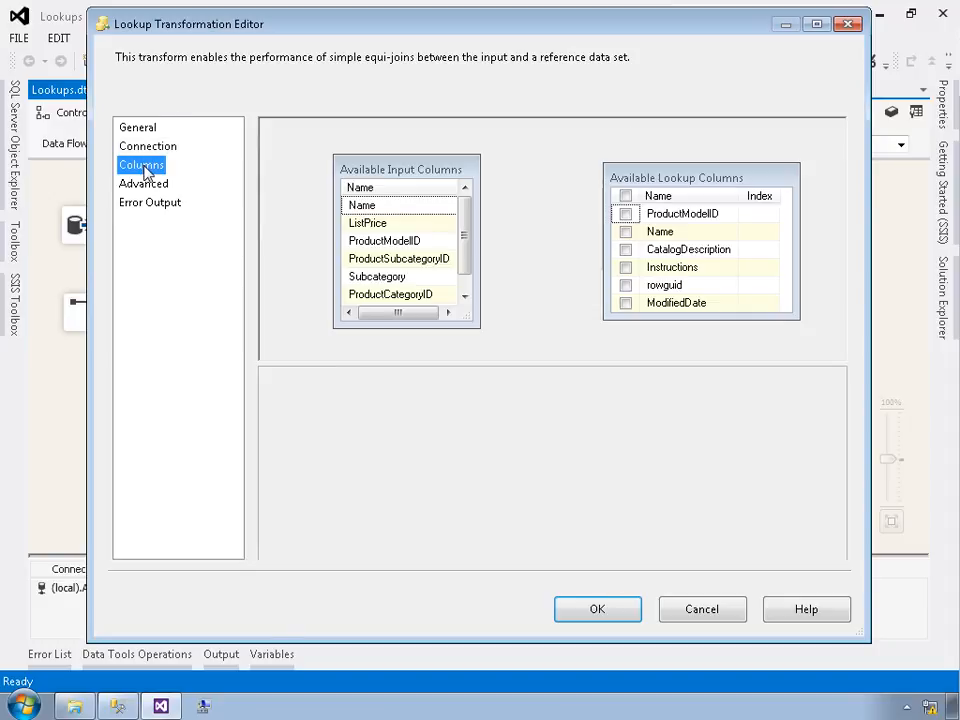
drag(396, 242, 668, 221)
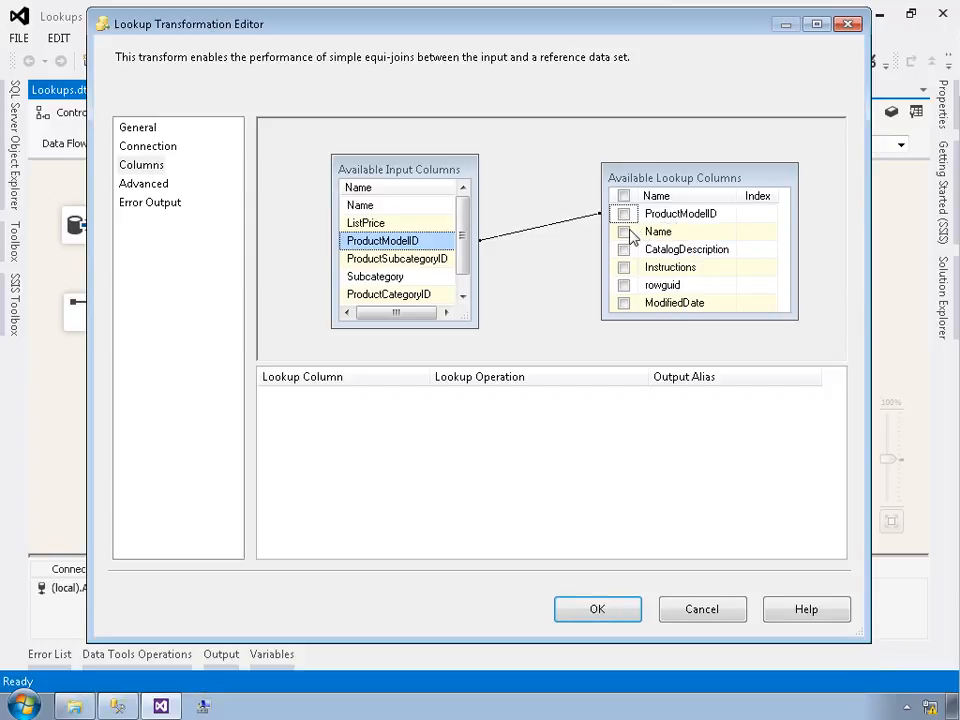
click(623, 231)
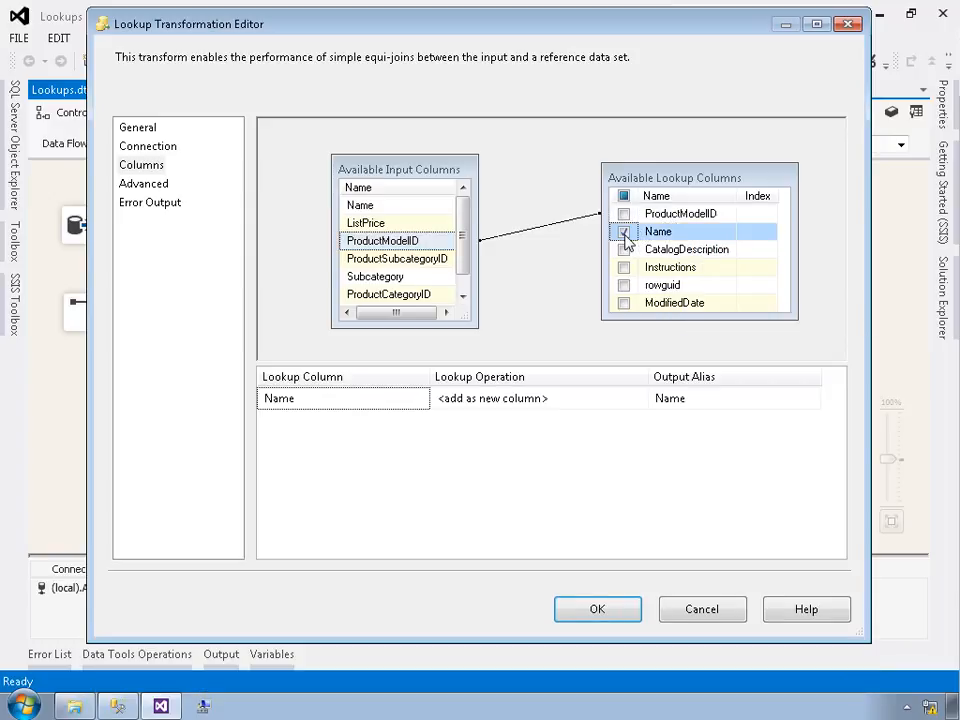
click(686, 399)
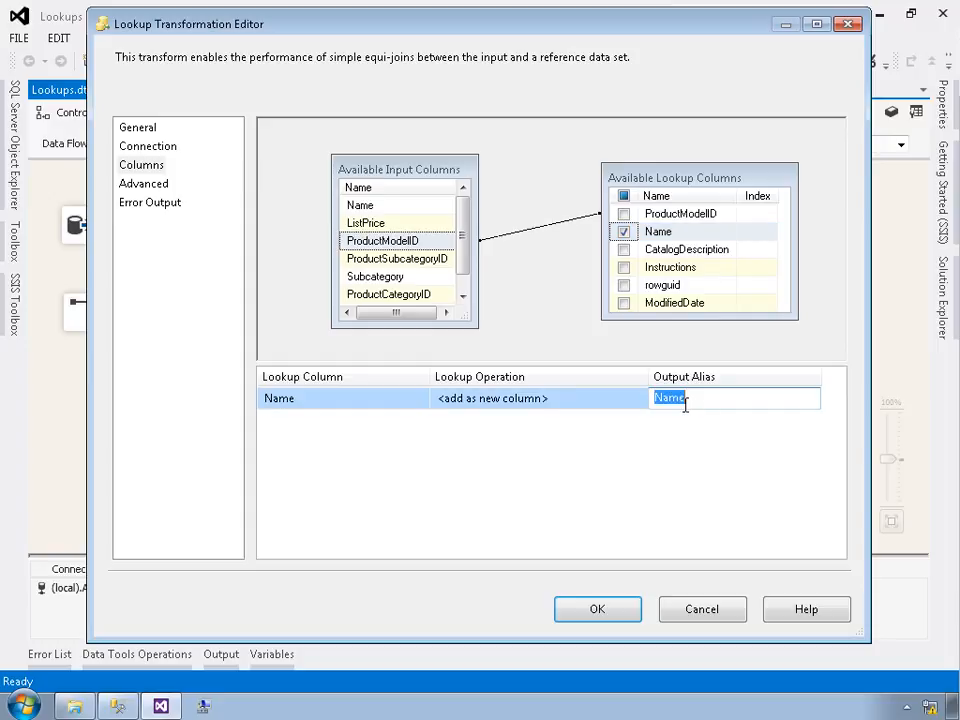
text(Model)
click(573, 612)
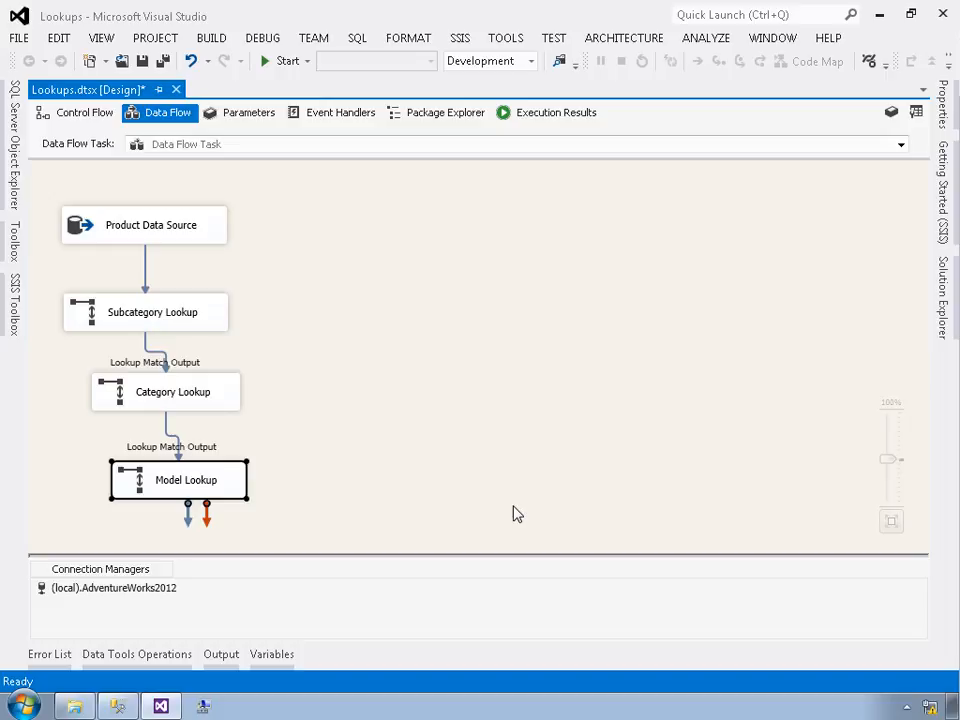
Step: Add a Union All transformation and connect the Model Lookup's Lookup Match Output to it
click(15, 308)
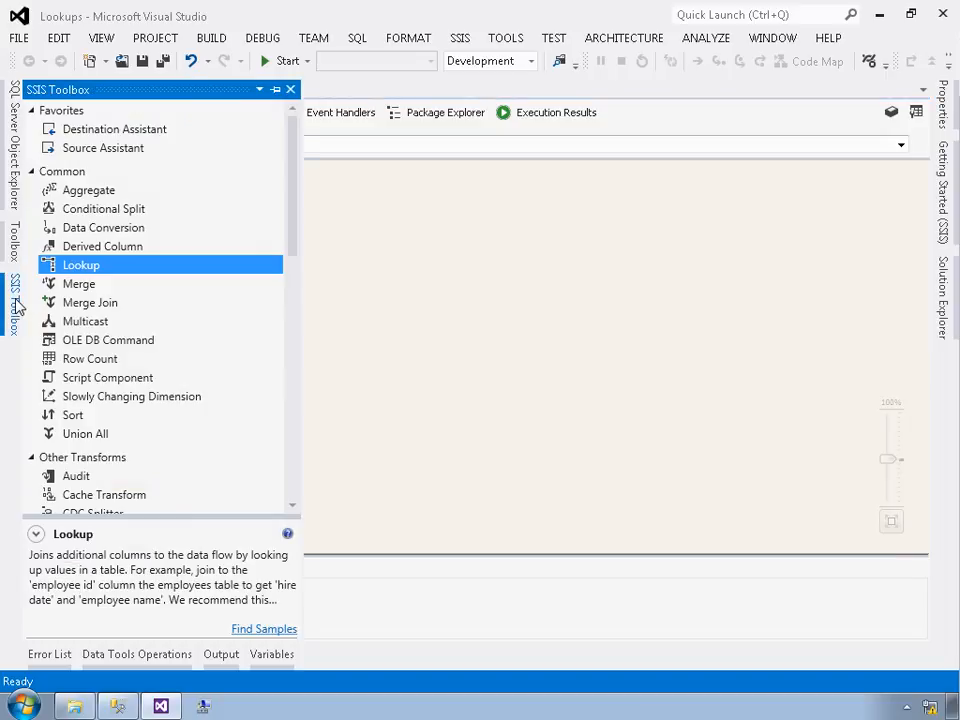
drag(86, 437, 380, 450)
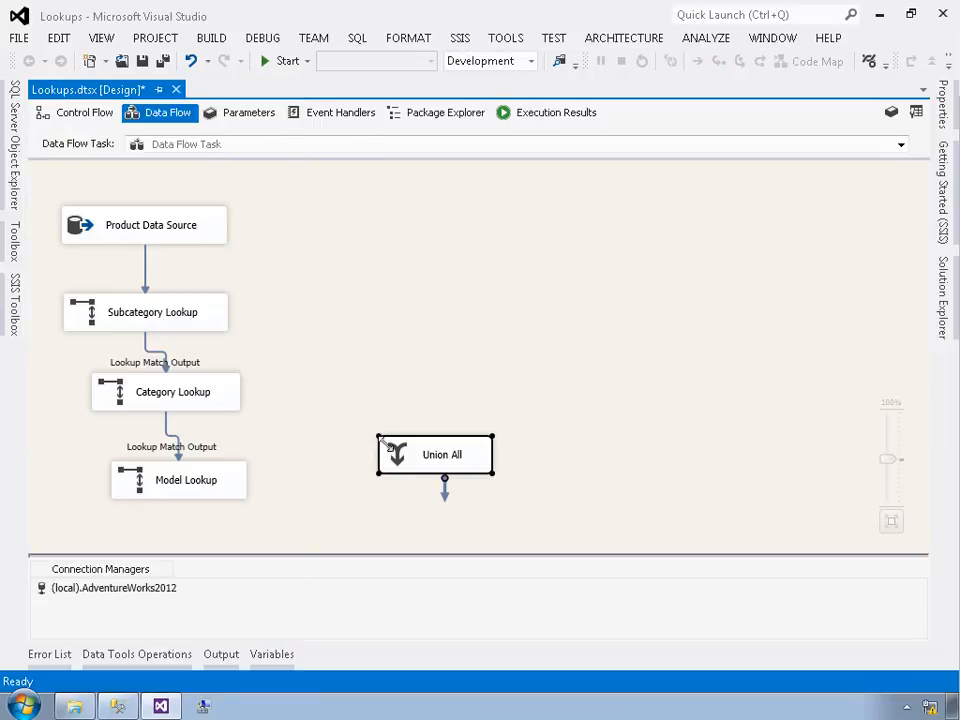
click(181, 489)
drag(189, 519, 416, 459)
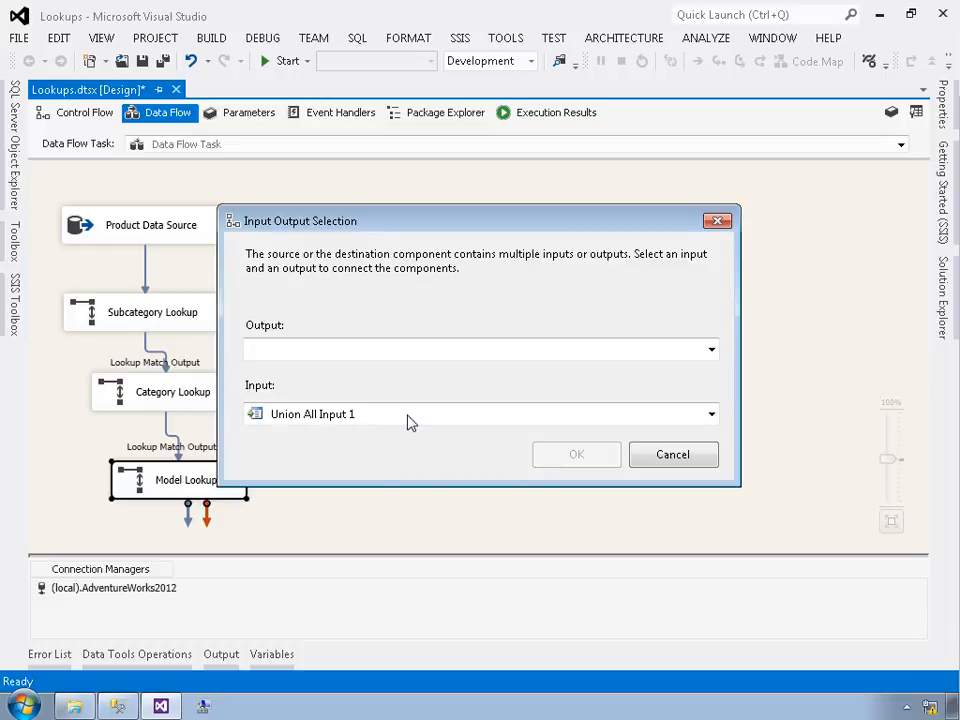
click(382, 350)
click(366, 372)
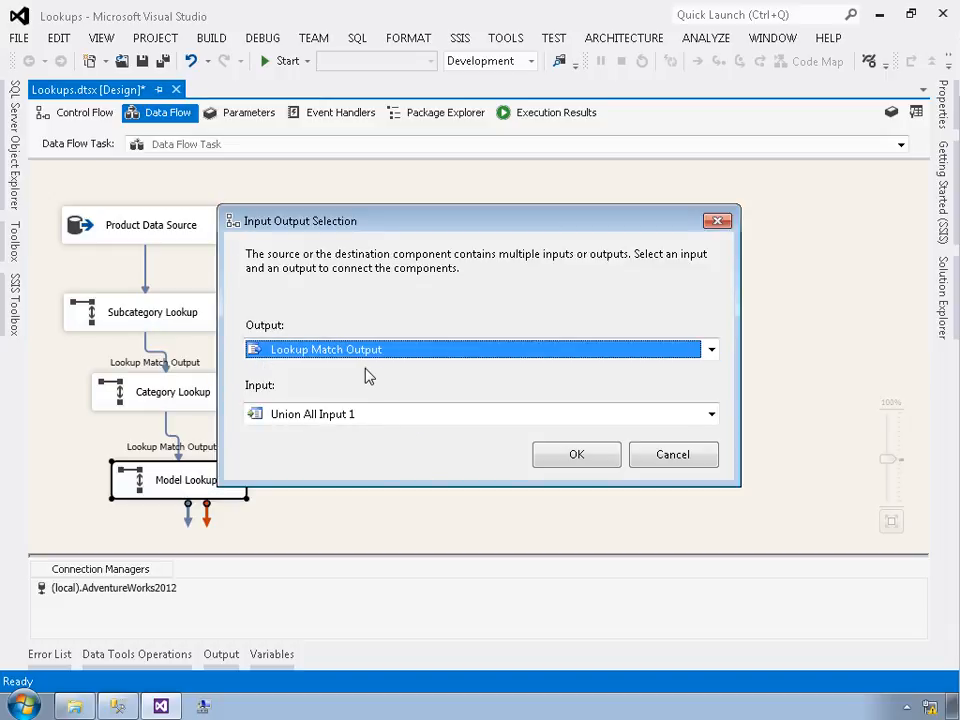
click(577, 455)
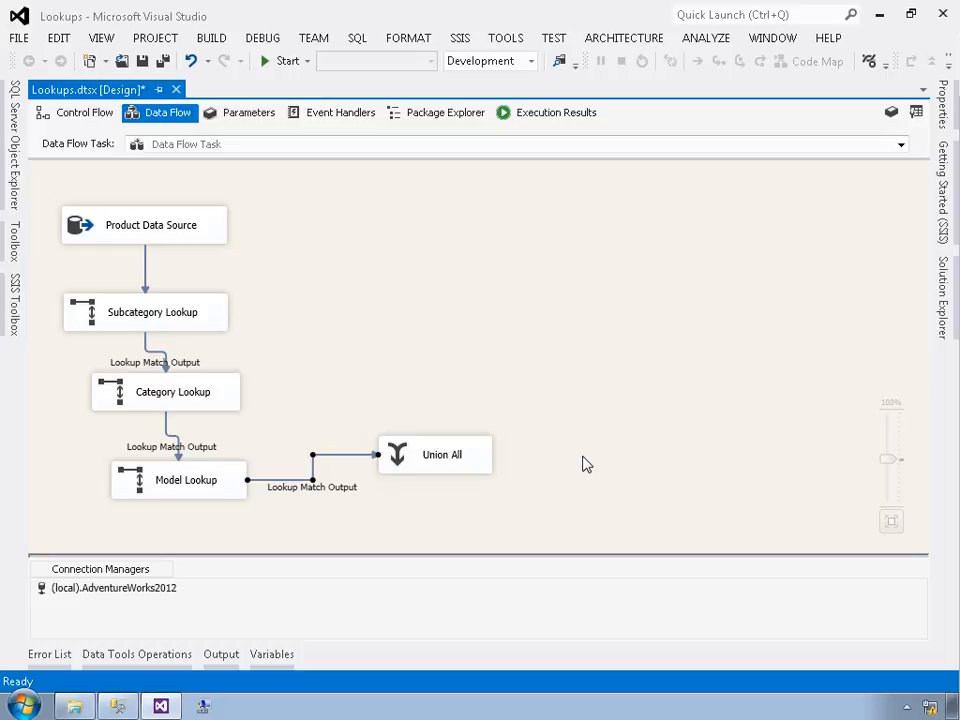
Step: Enable a data viewer on the path between Model Lookup and Union All, and run the package
right_click(336, 463)
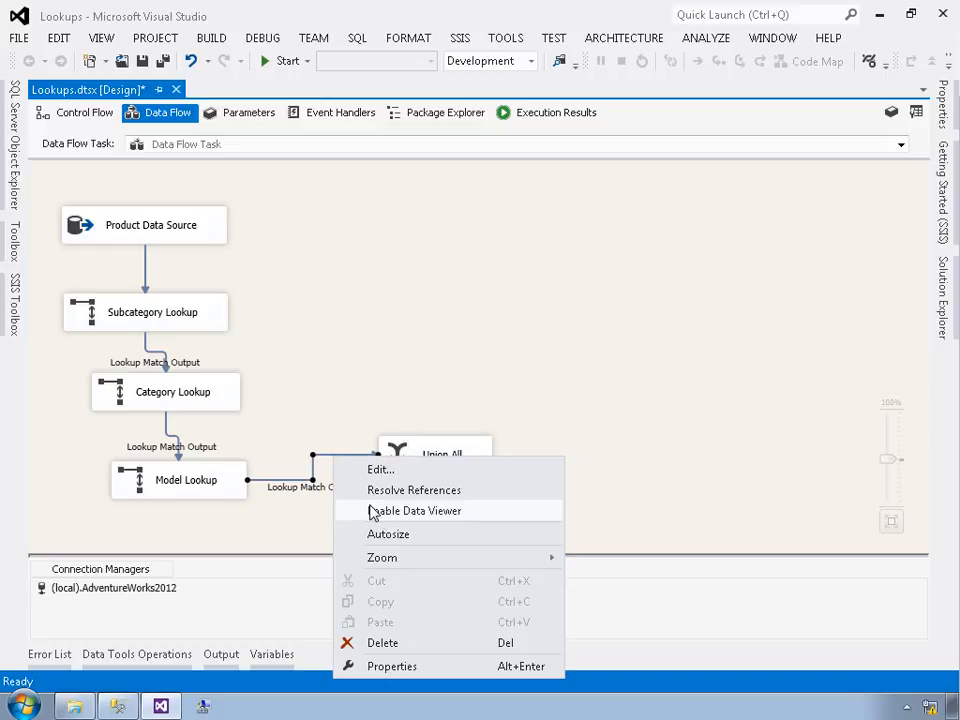
click(371, 510)
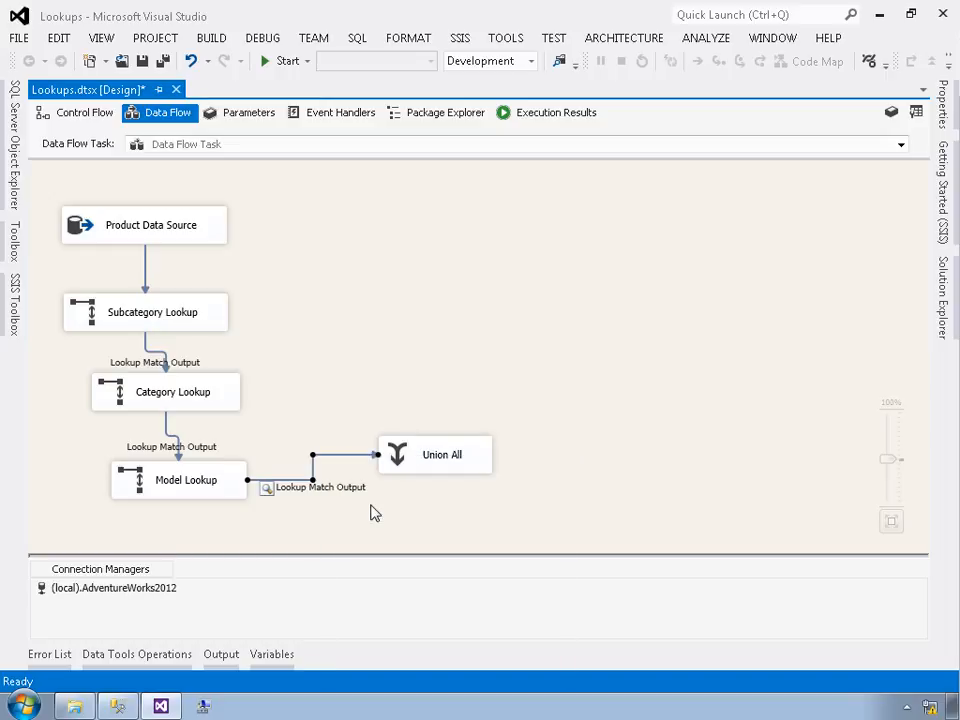
key(F5)
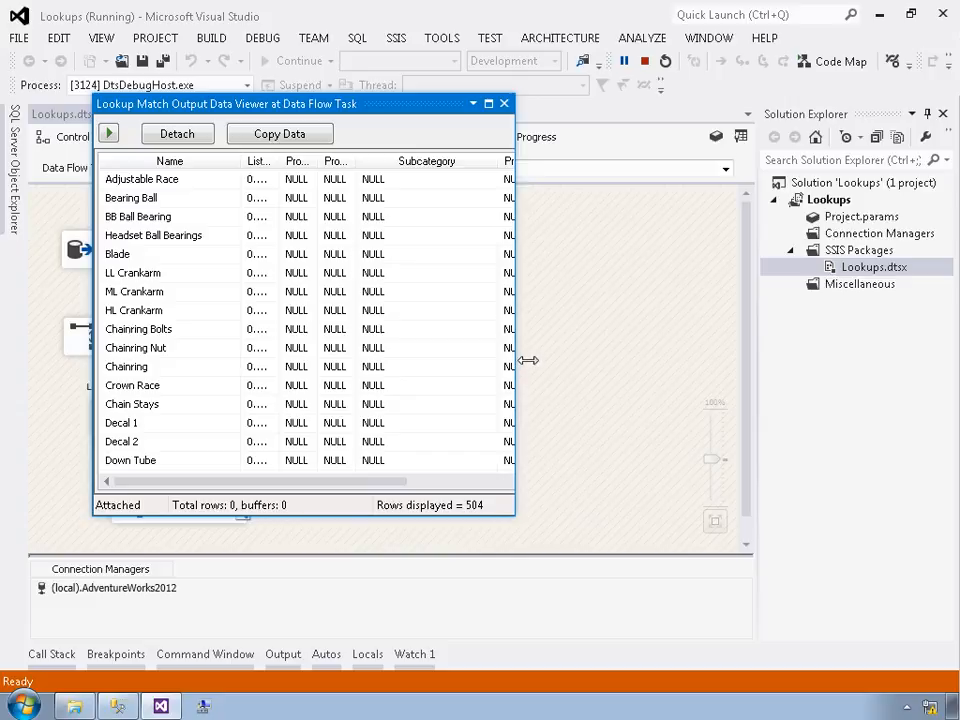
Step: Enlarge the data viewer and scroll through its rows to examine the Subcategory, Category and Model columns
drag(528, 360, 843, 379)
drag(285, 175, 497, 165)
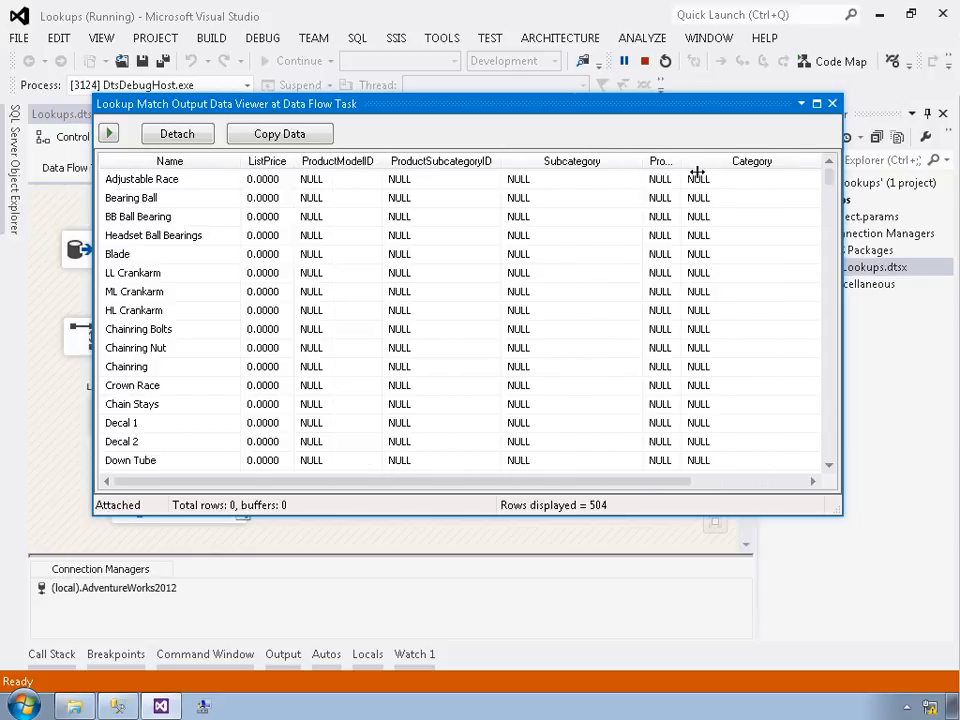
double_click(697, 173)
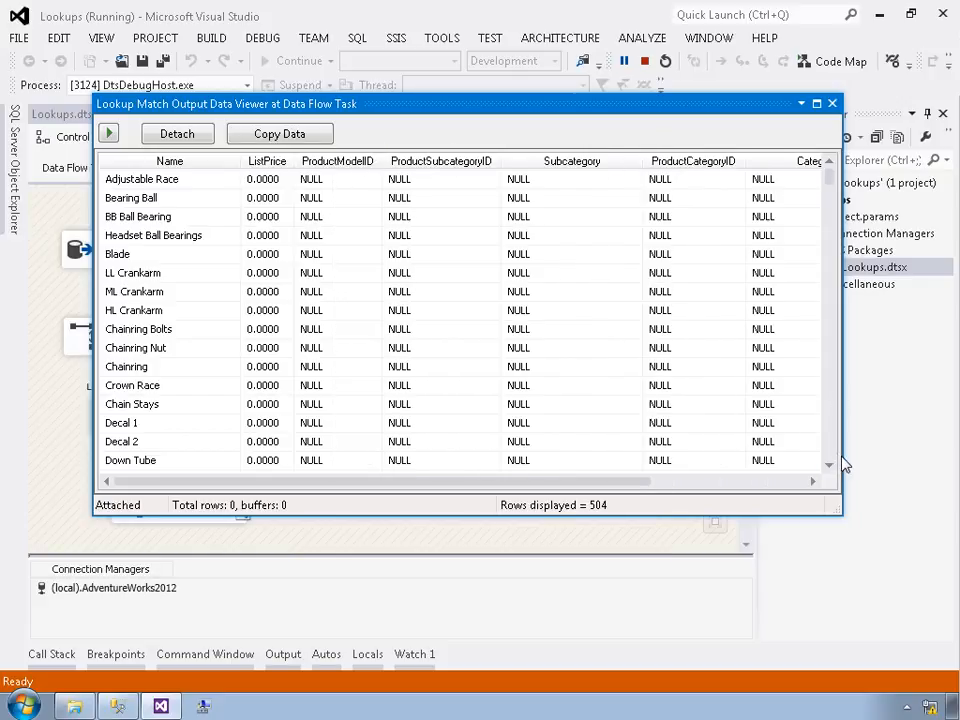
drag(862, 459, 931, 459)
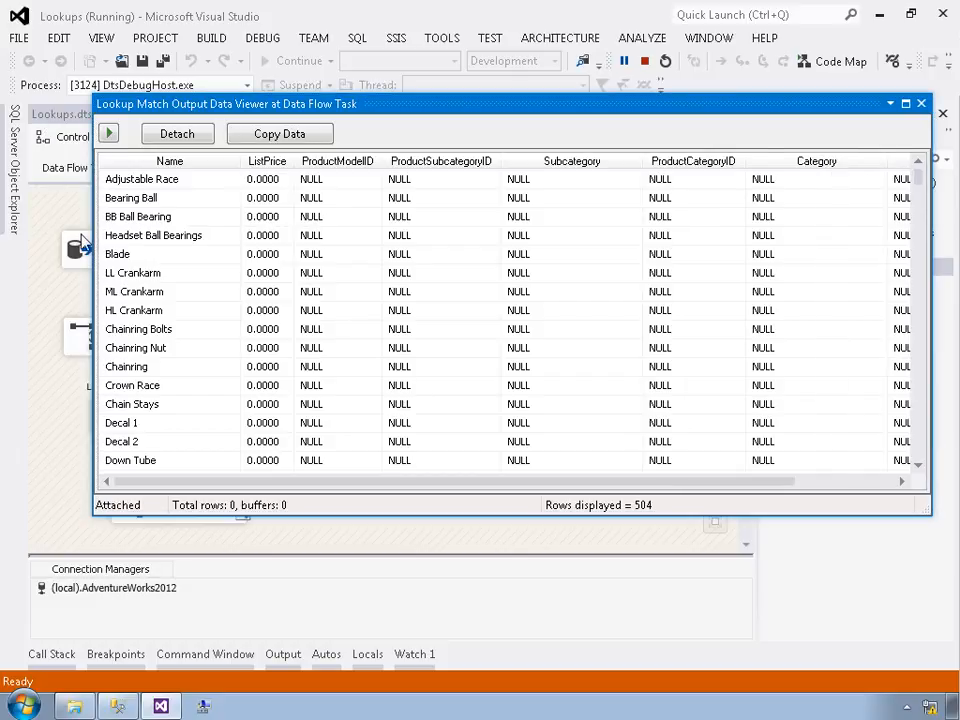
drag(92, 245, 12, 245)
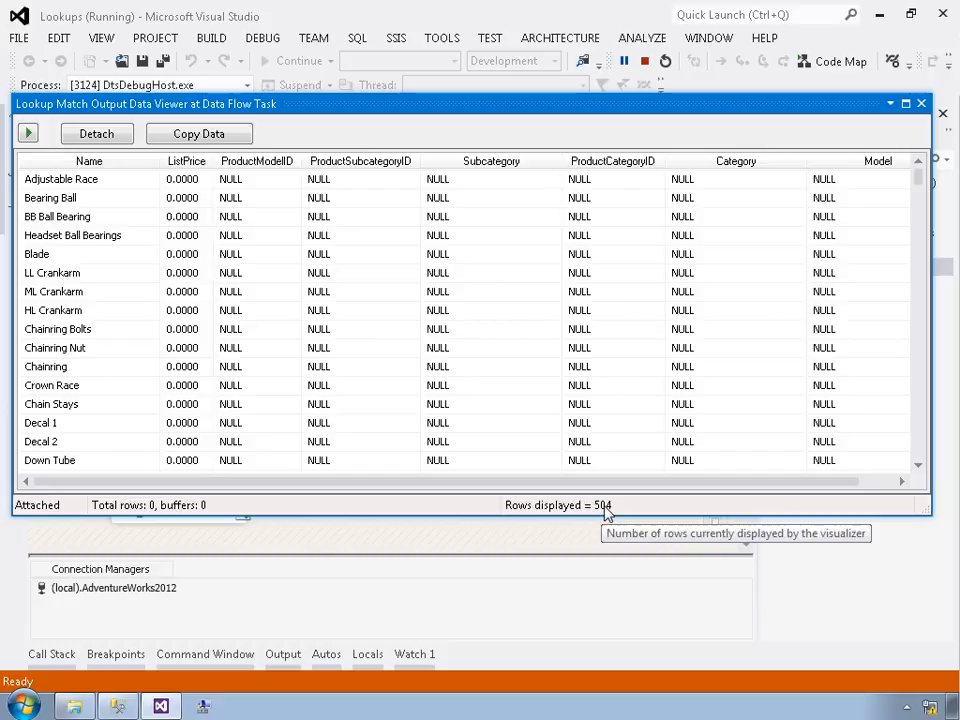
drag(920, 178, 928, 291)
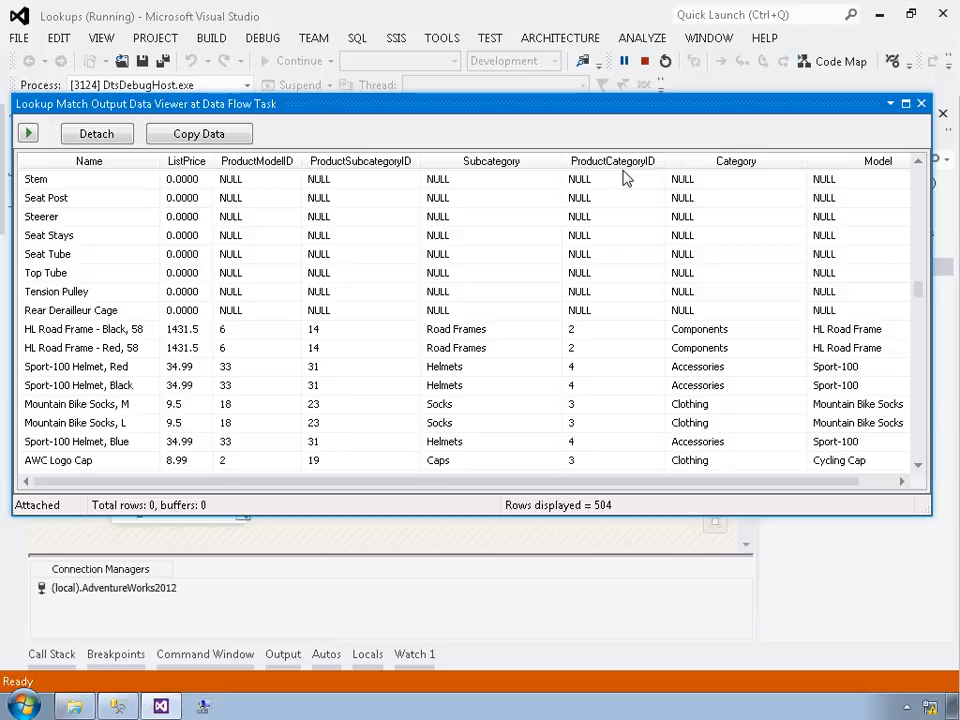
Step: Resume execution, close the data viewer, and return to design mode
click(28, 135)
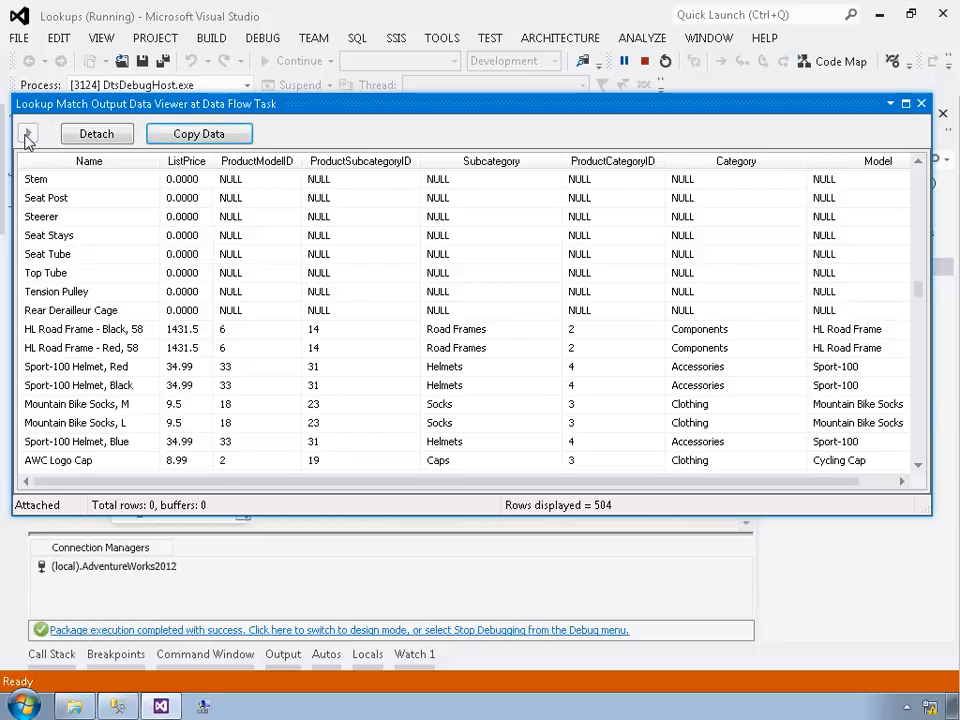
click(921, 104)
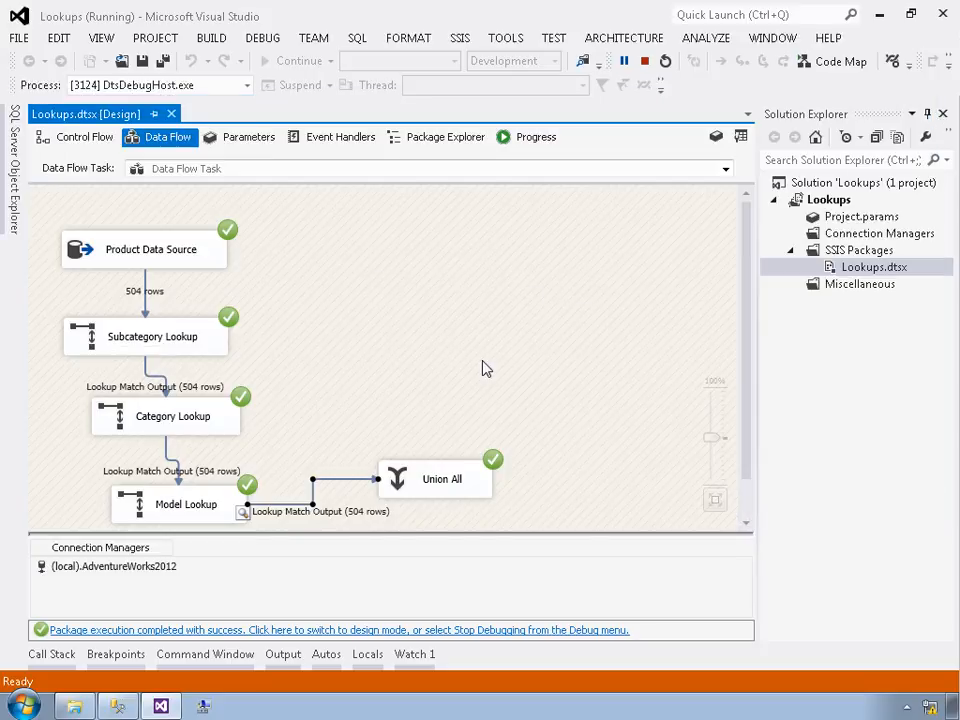
click(375, 630)
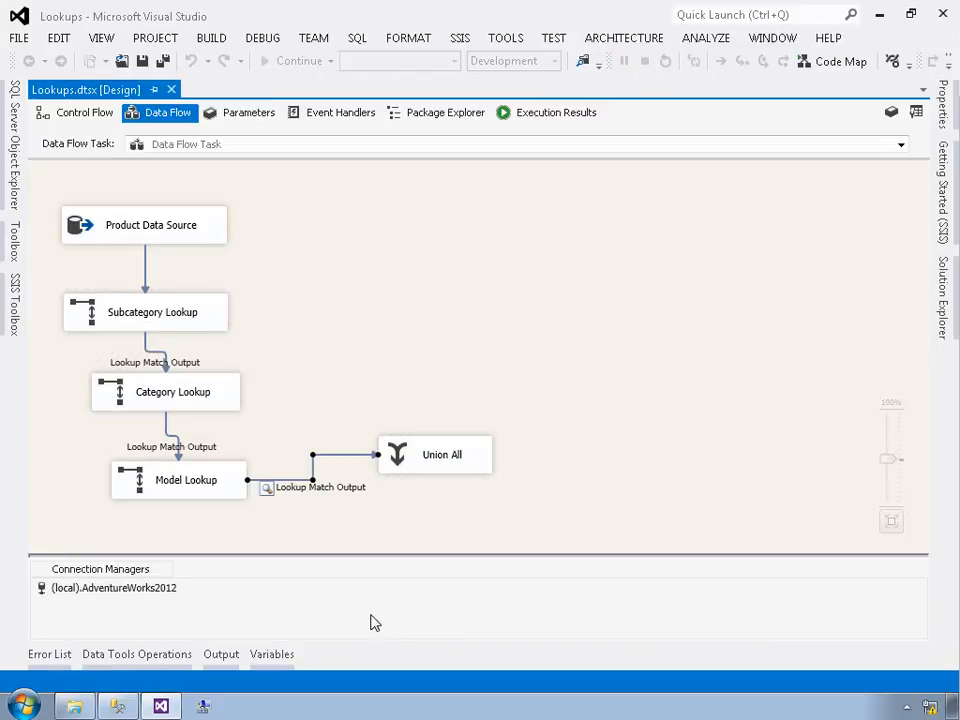
Step: Review the Union All editor's column mappings, including the ProductModelID input options, and cancel without changes
double_click(395, 455)
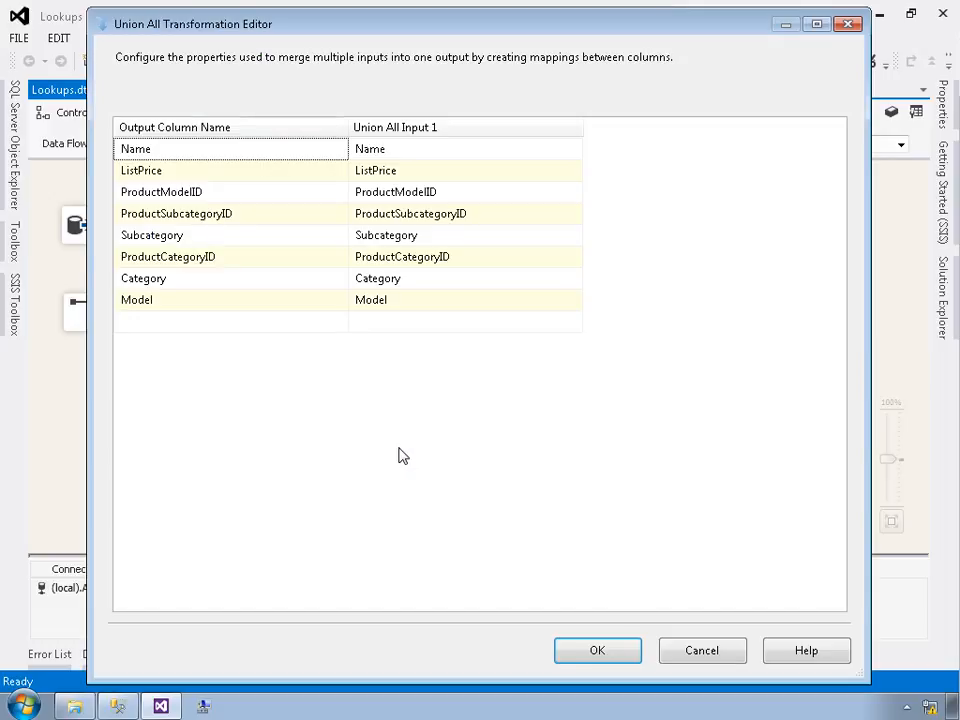
click(305, 194)
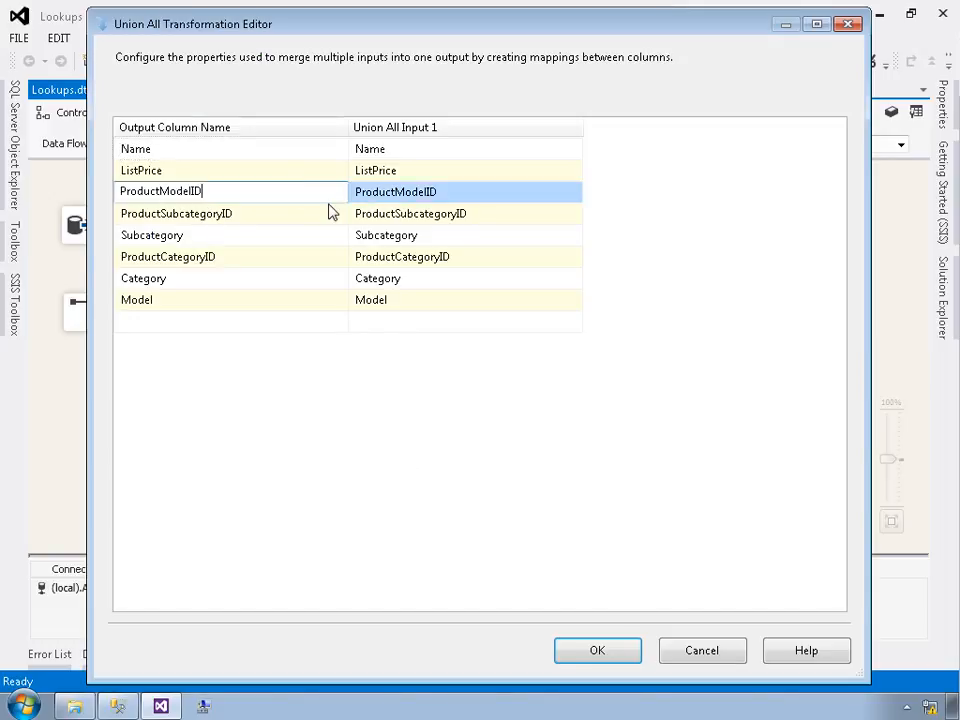
click(385, 196)
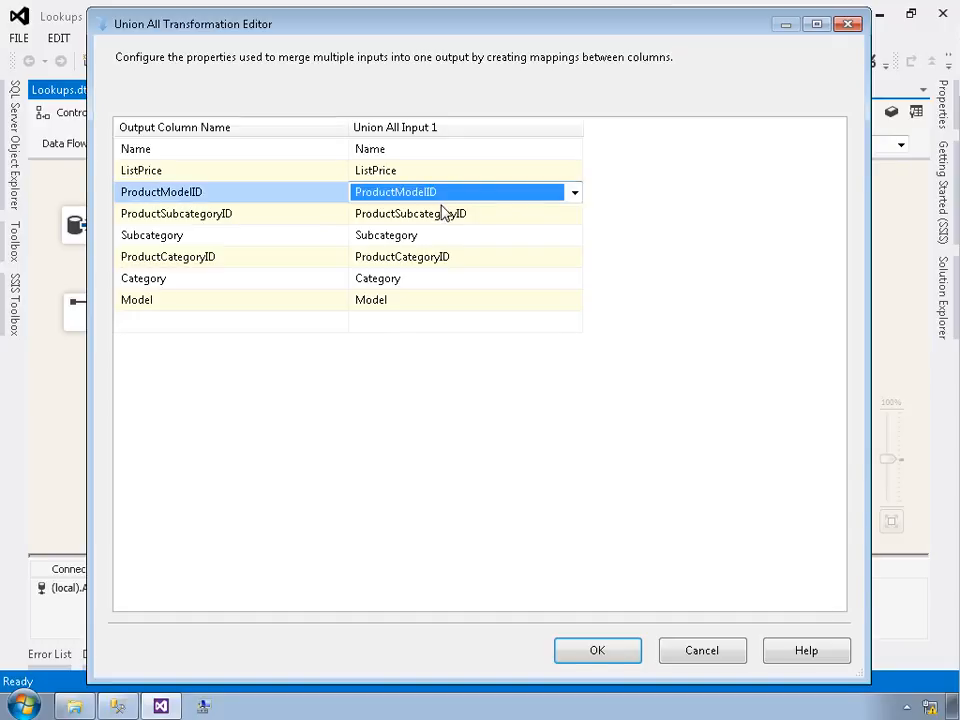
click(575, 194)
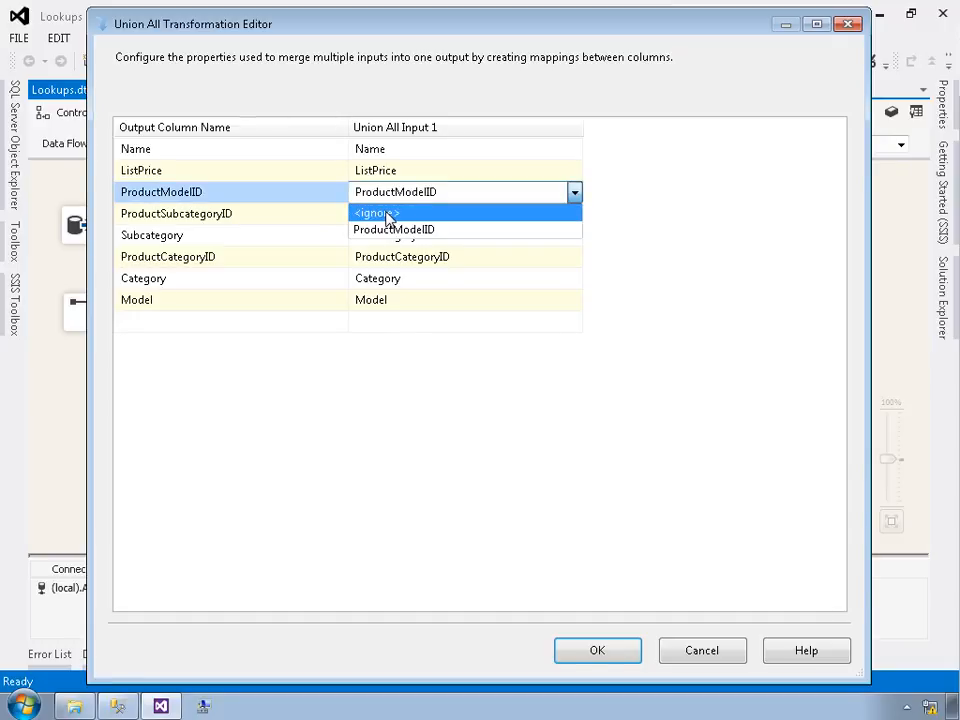
click(677, 295)
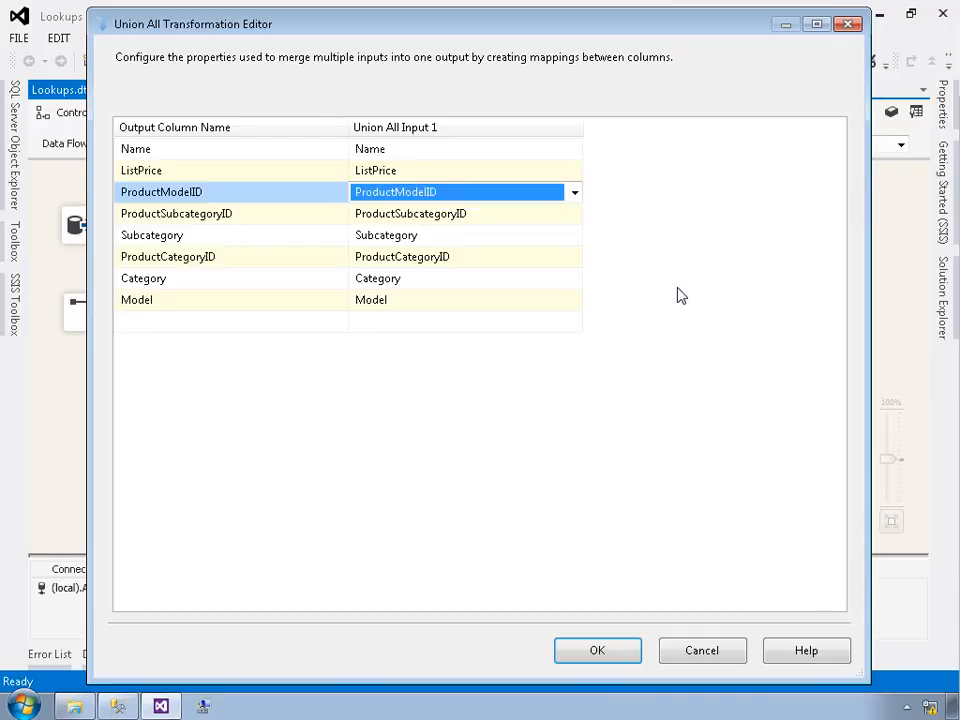
click(697, 652)
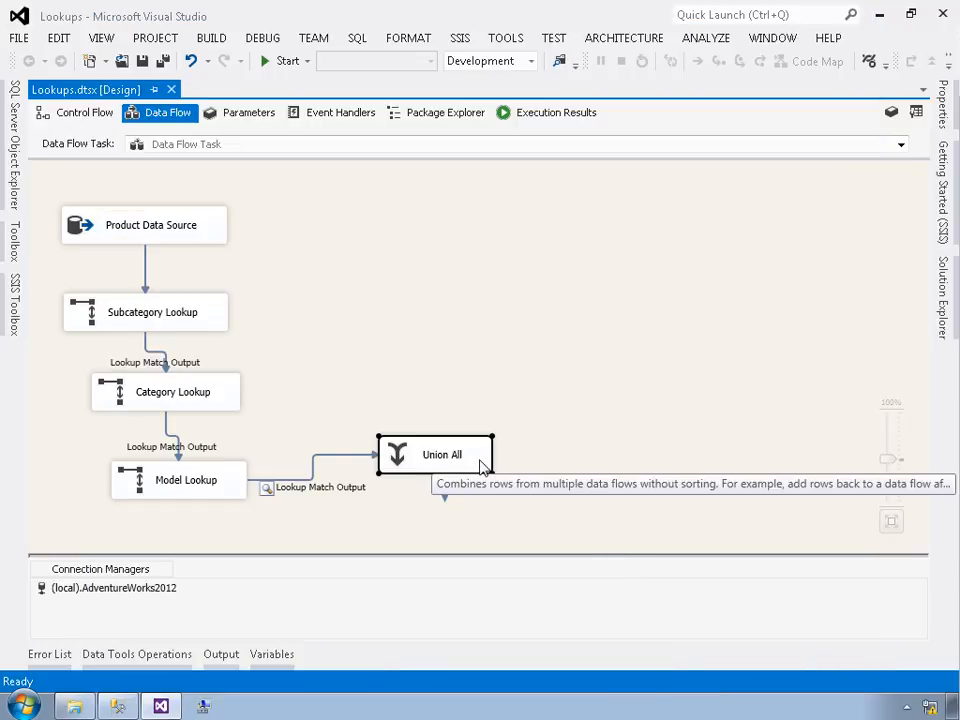